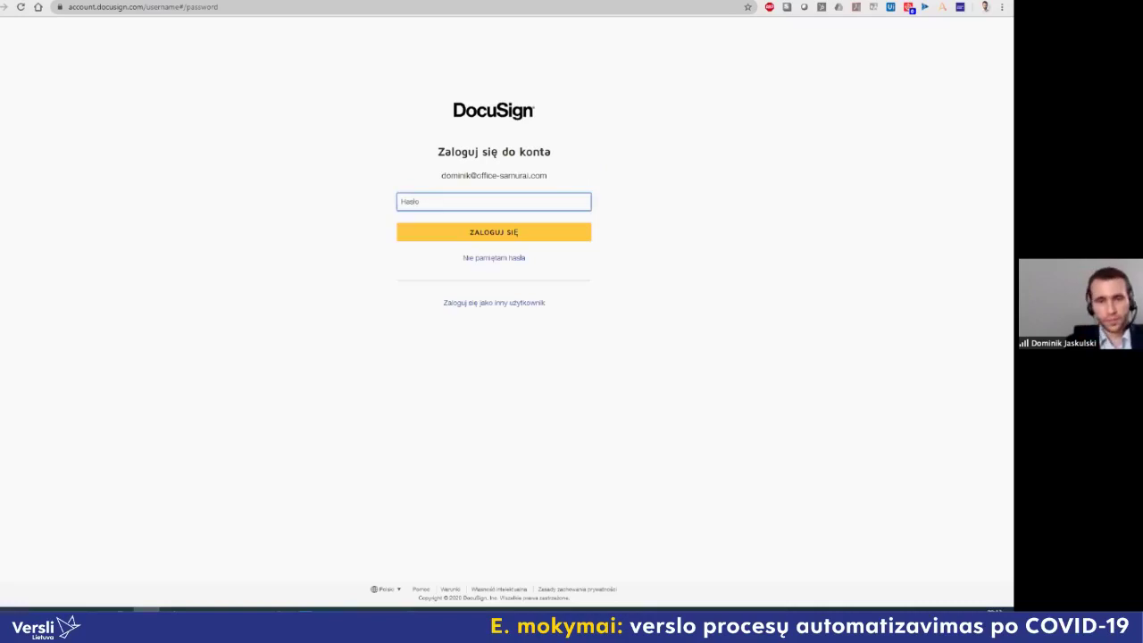
# Step: Enter the account password in the Hasło field and sign in to DocuSign eSignature
pyautogui.write('••••••••••••••')
pyautogui.press('Return')
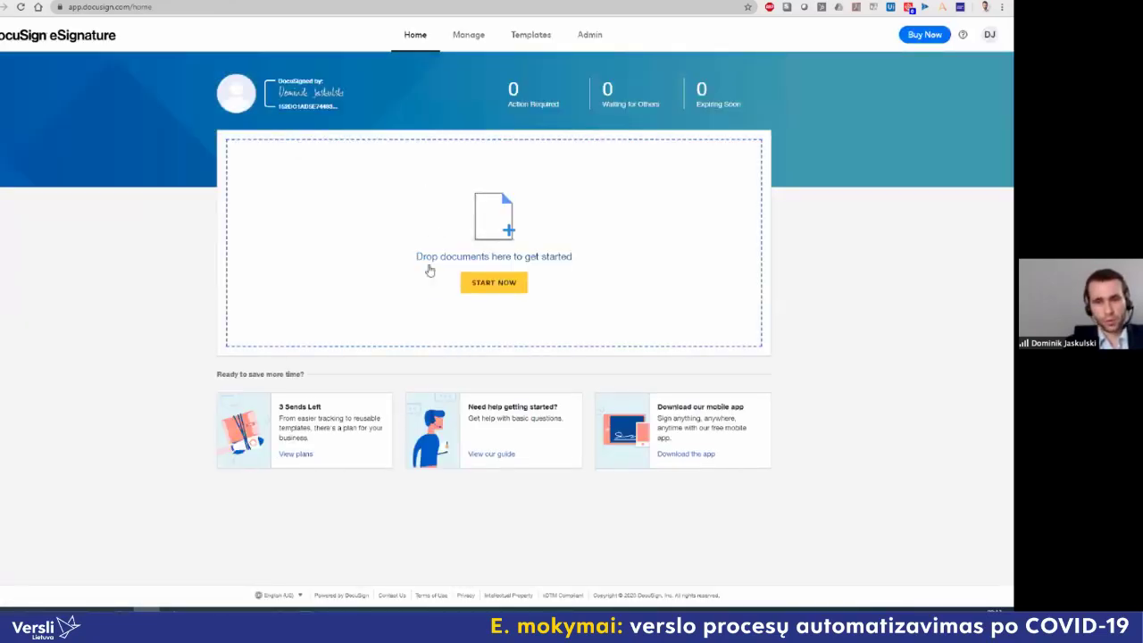
# Step: Start a new envelope with Some random agreement.docx from the Desktop, leaving I'm the only signer unticked
pyautogui.click(486, 286)
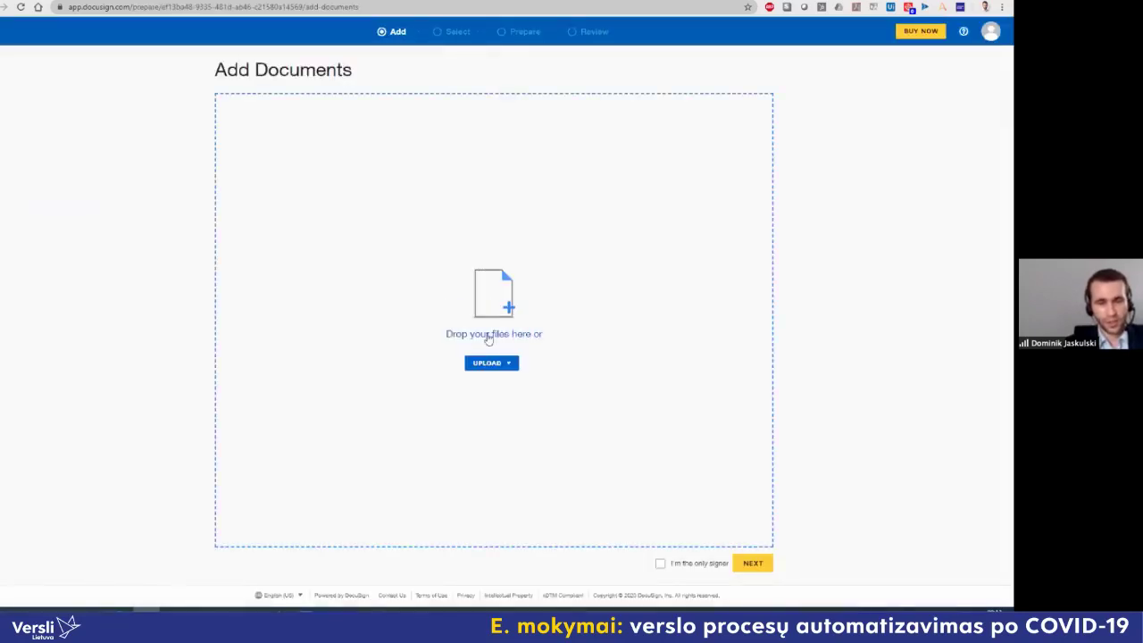
pyautogui.click(491, 364)
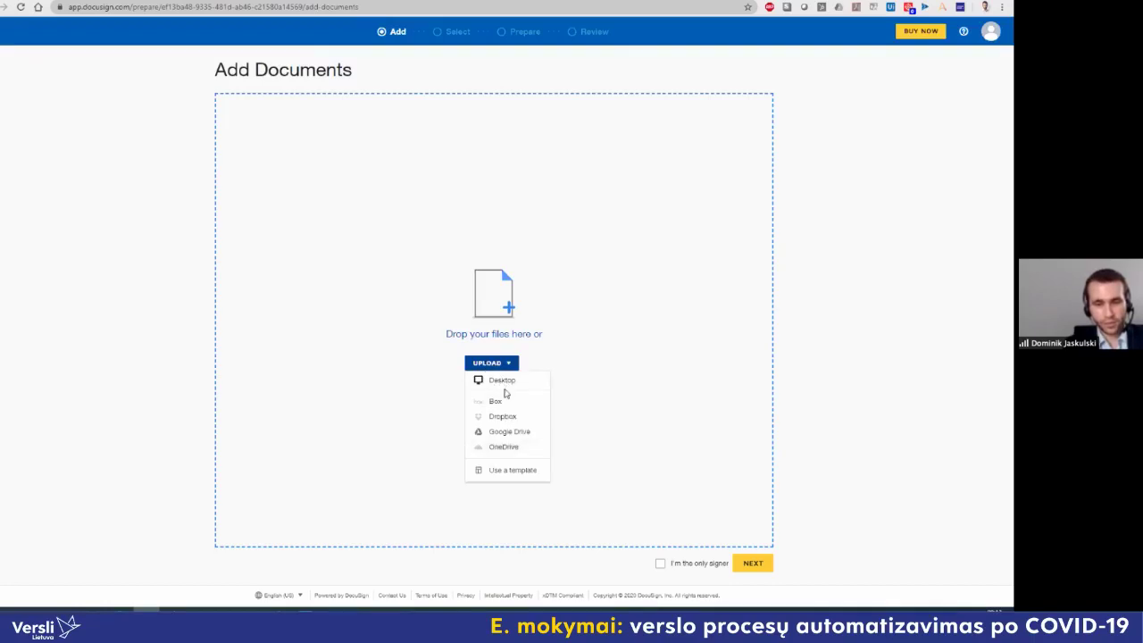
pyautogui.click(501, 381)
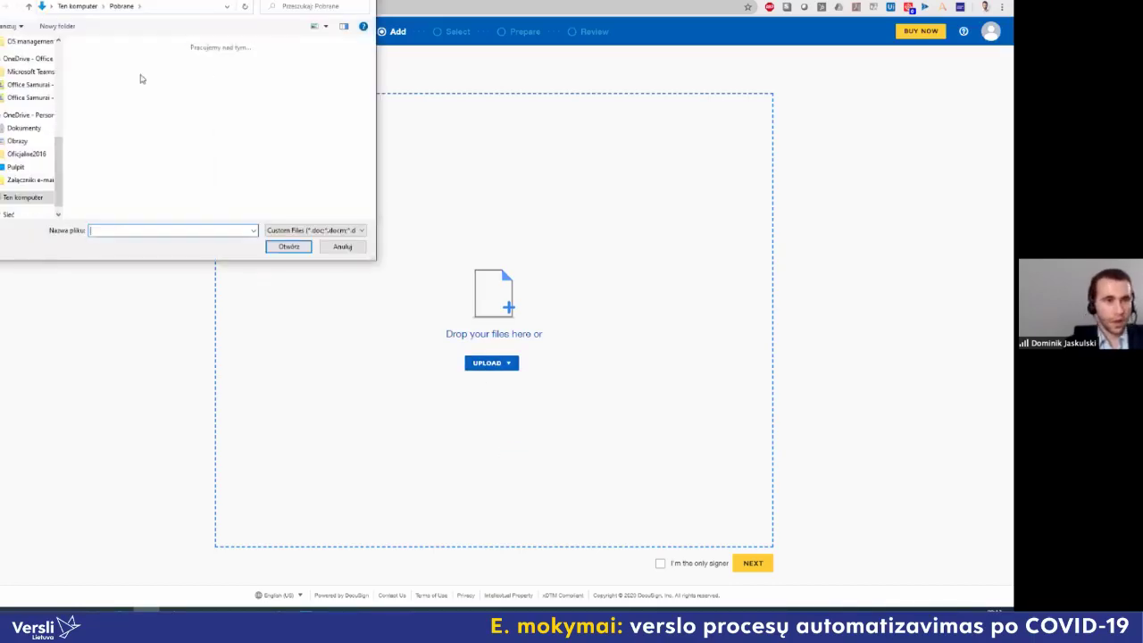
pyautogui.click(111, 83)
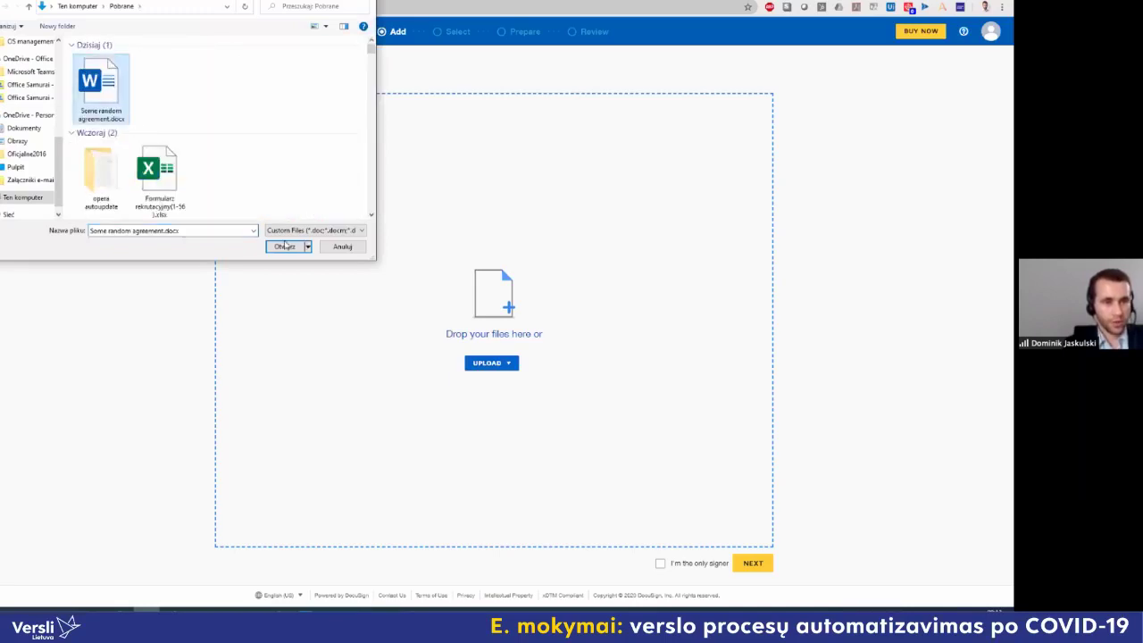
pyautogui.click(284, 247)
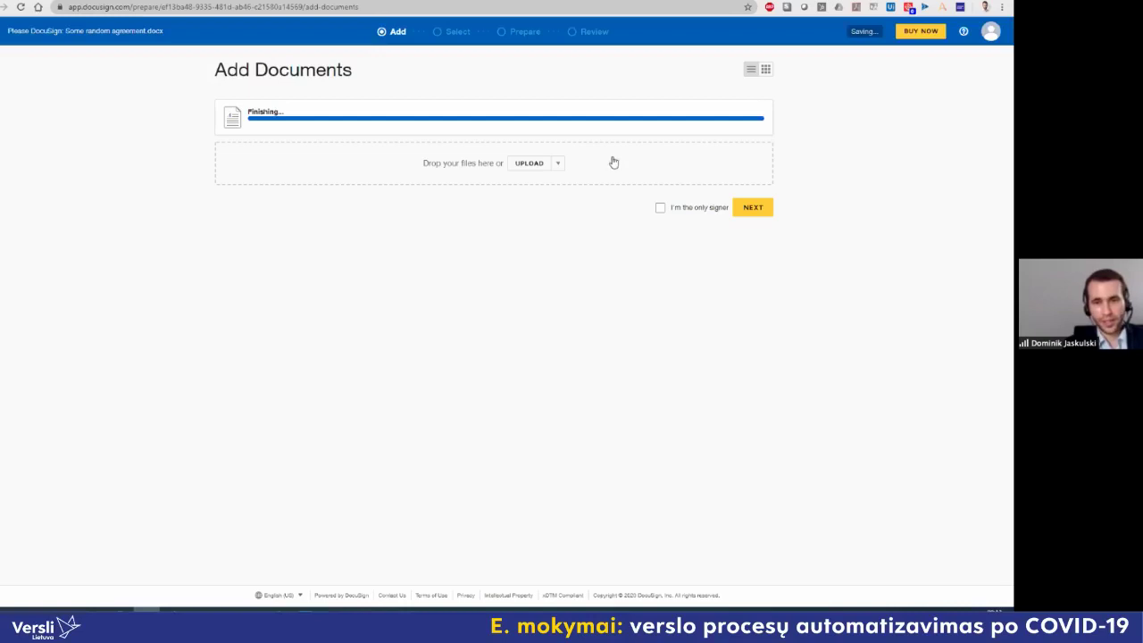
pyautogui.click(660, 213)
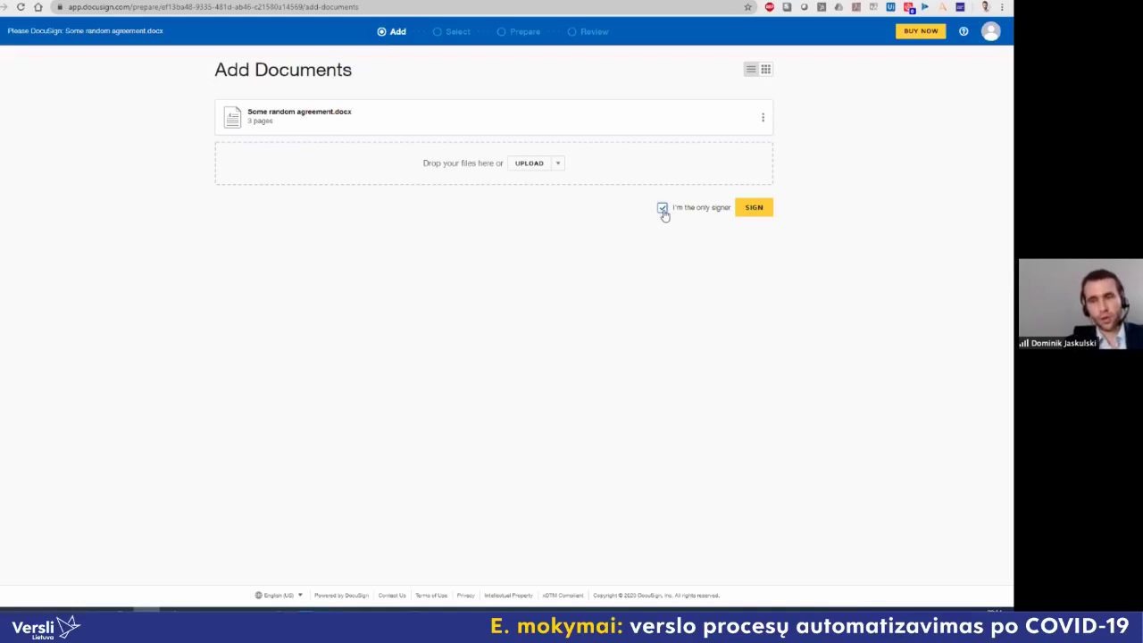
pyautogui.click(661, 211)
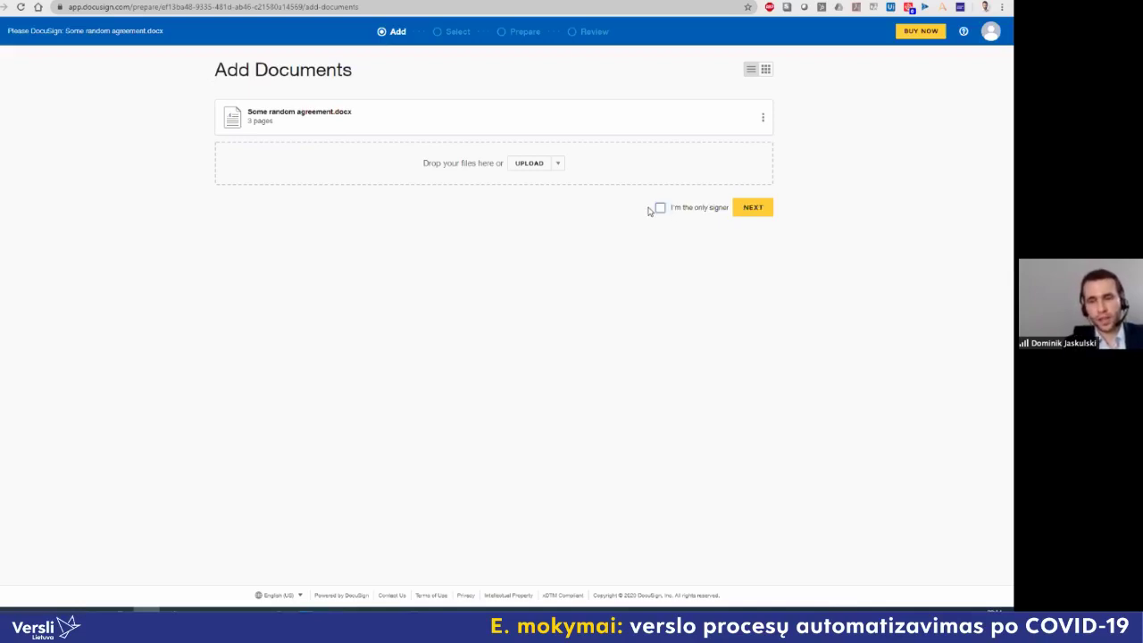
# Step: Continue to recipients and enter the recipient's full name, correcting the surname typo
pyautogui.click(755, 208)
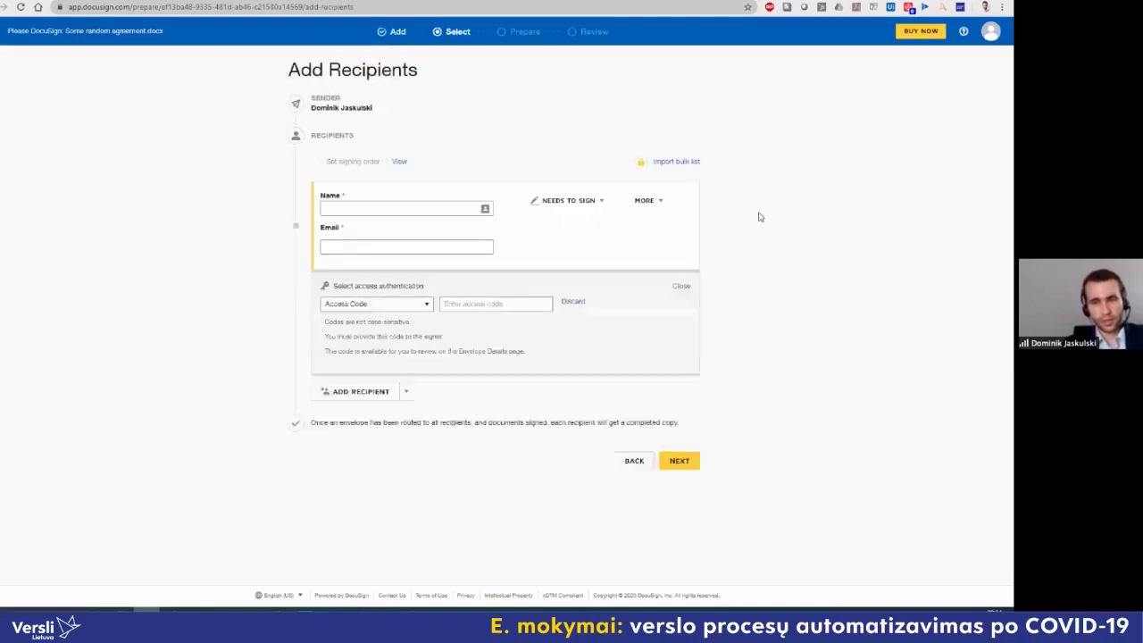
pyautogui.click(440, 209)
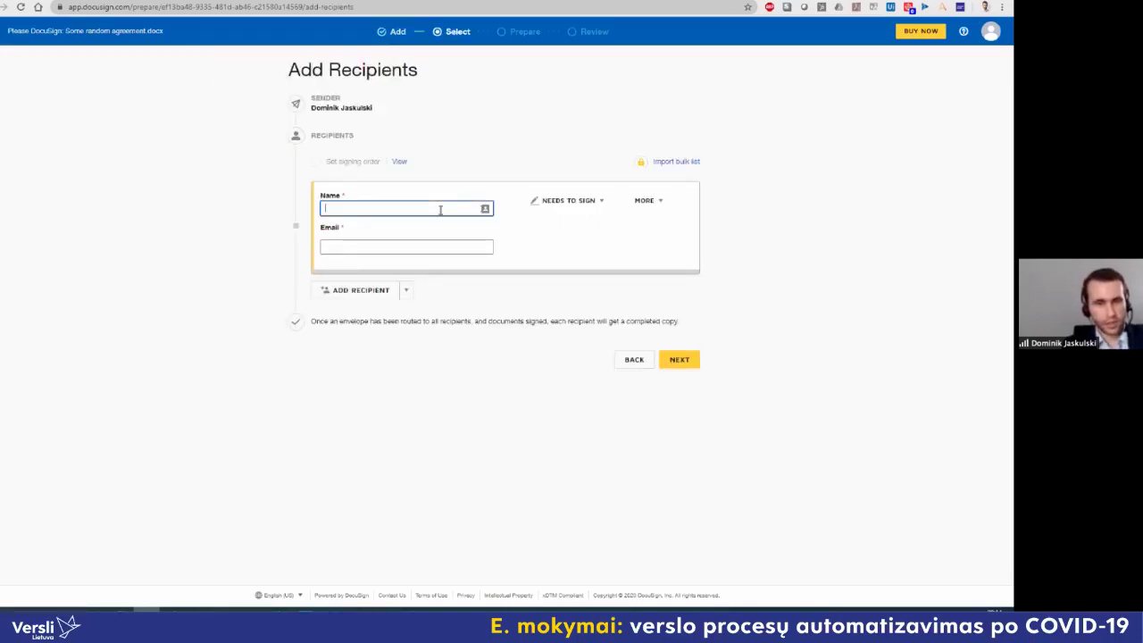
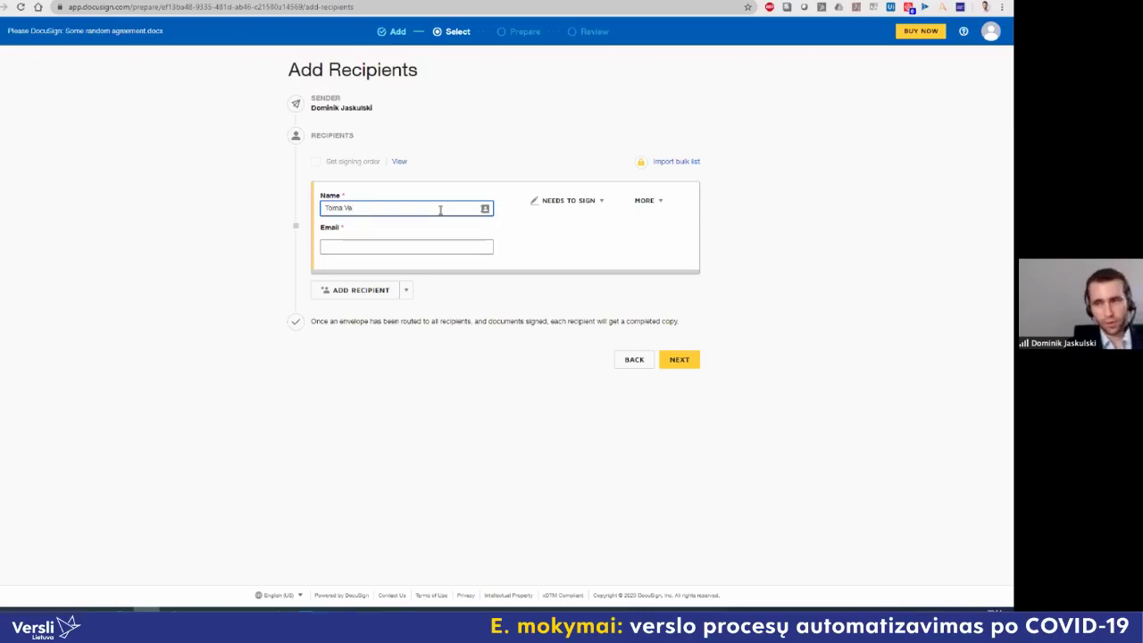
pyautogui.hotkey('ctrl', 'shift', 'Left')
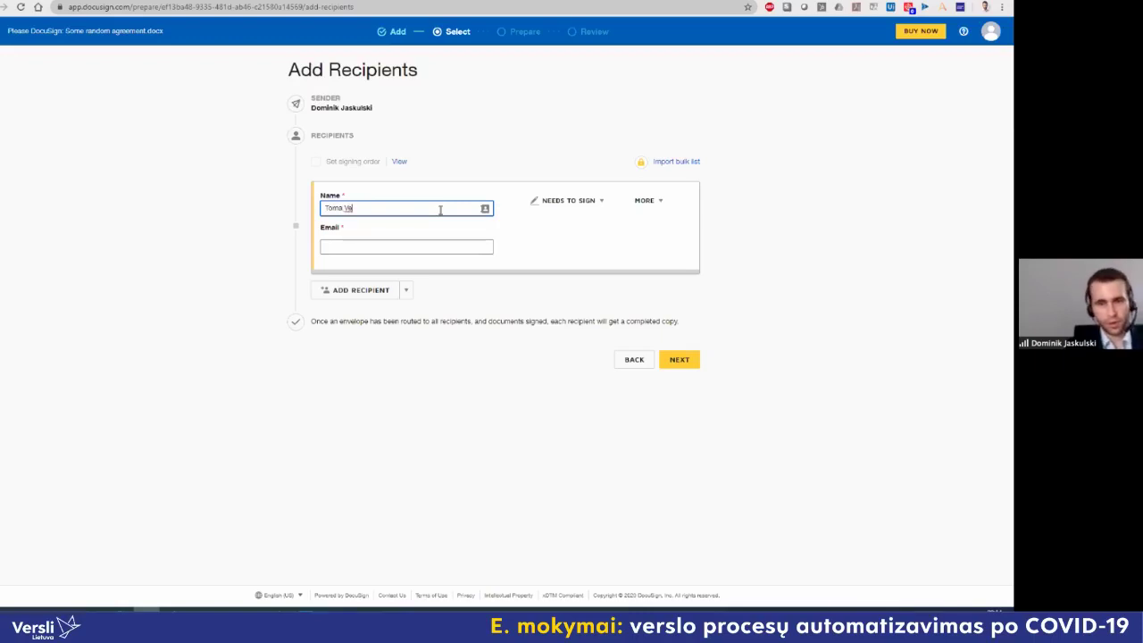
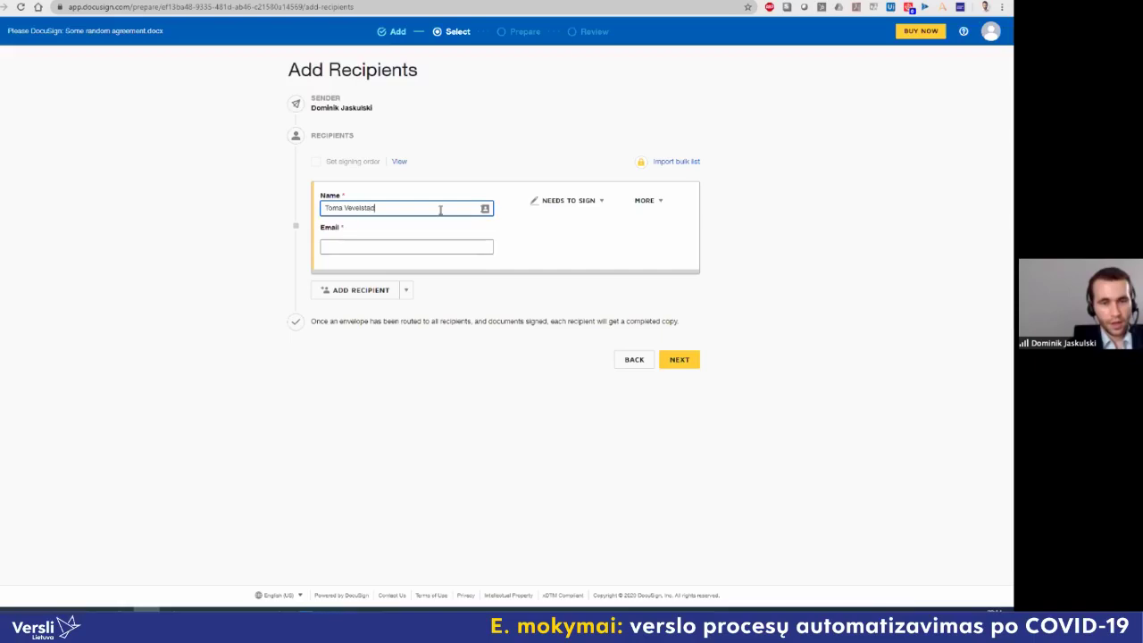
pyautogui.press('Tab')
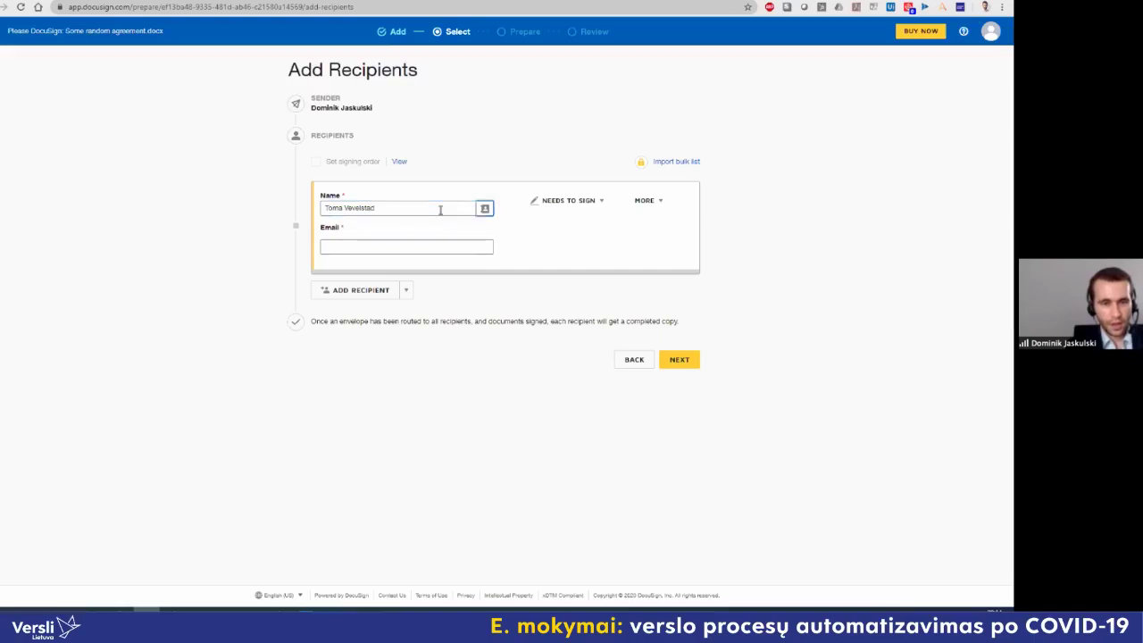
# Step: Fill in the recipient's e-mail address and keep the Needs to Sign role
pyautogui.press('Tab')
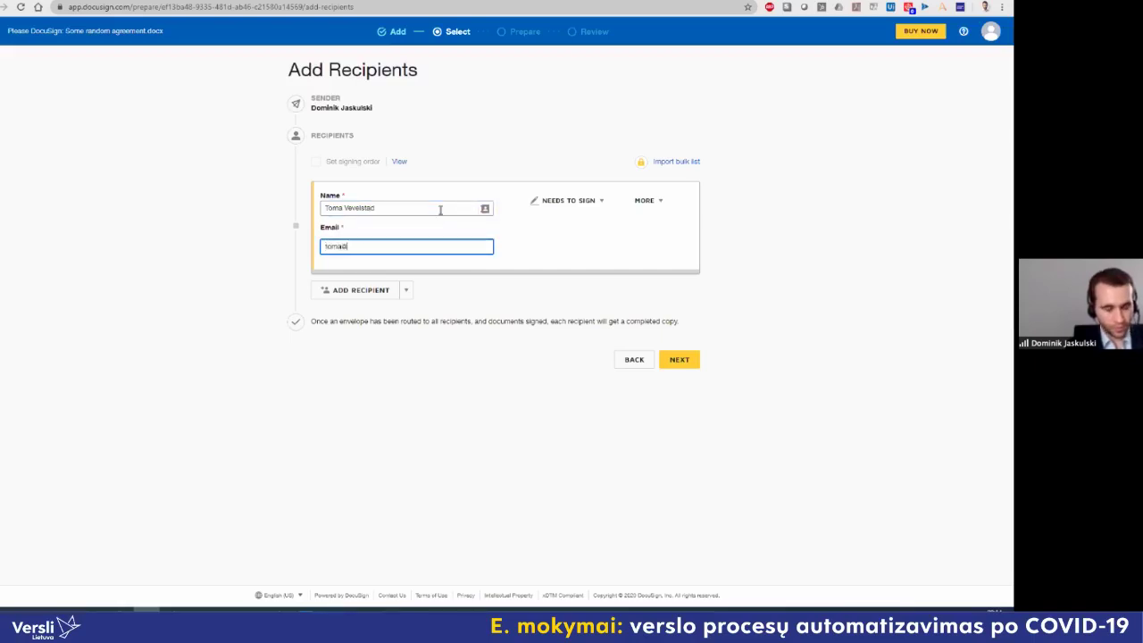
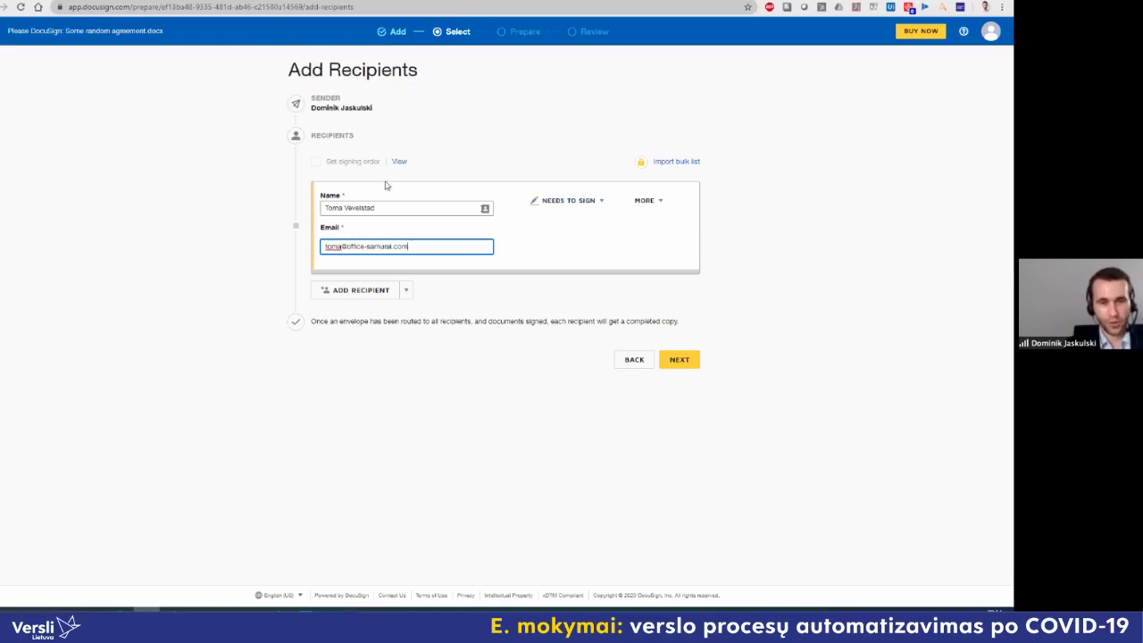
pyautogui.click(601, 201)
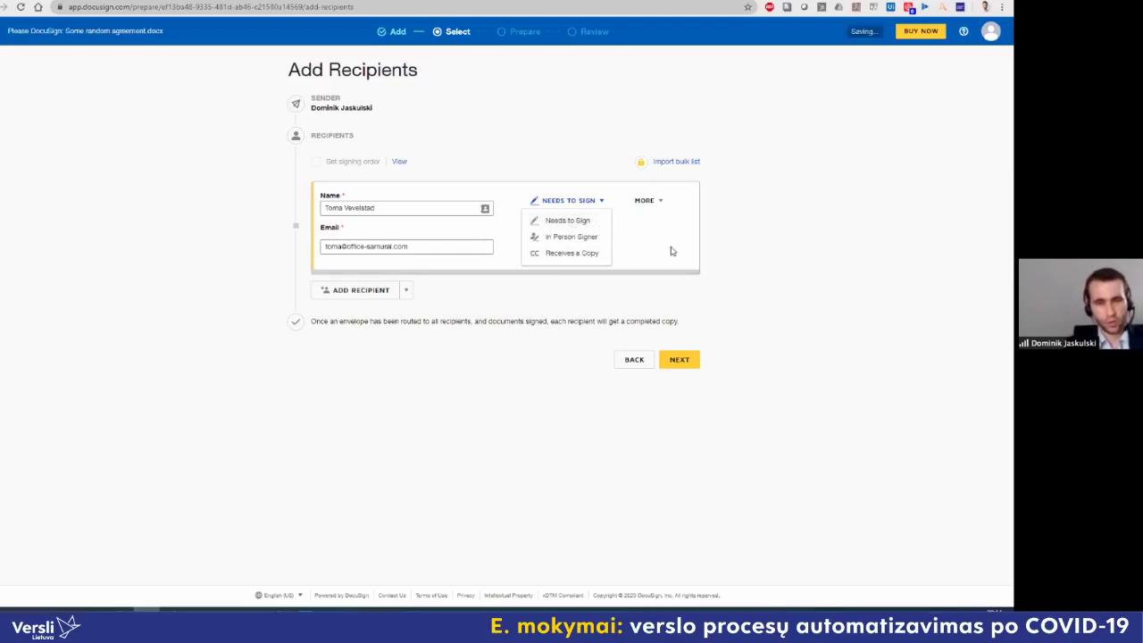
pyautogui.click(558, 202)
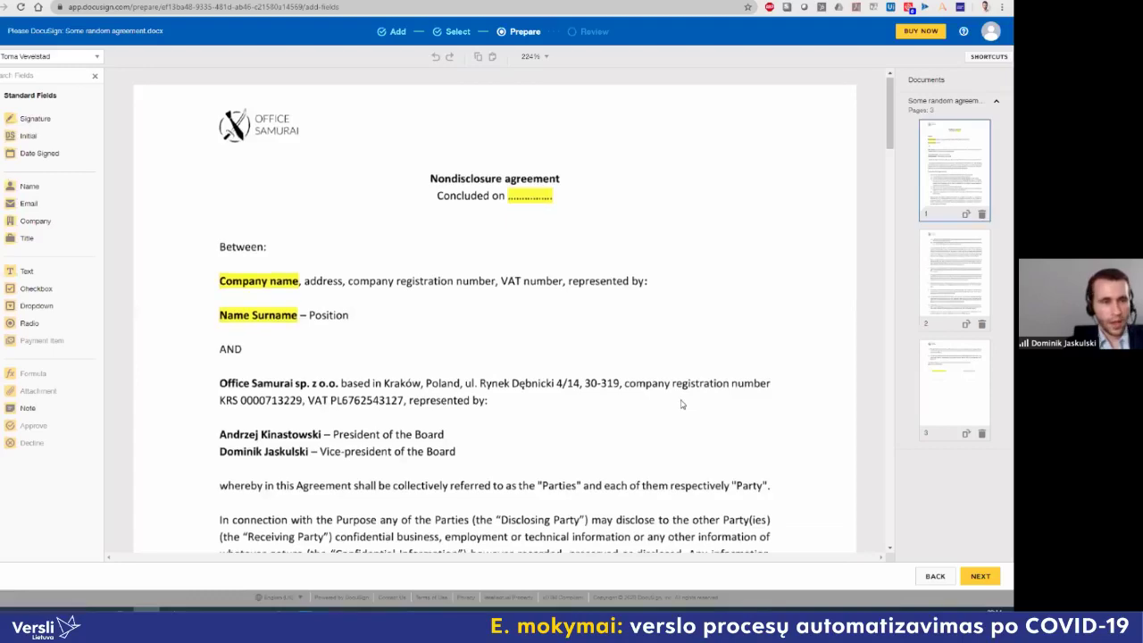
# Step: Place Signature fields on the left and right signature lines on page 3, then continue to review
pyautogui.scroll(-10, 681, 404)
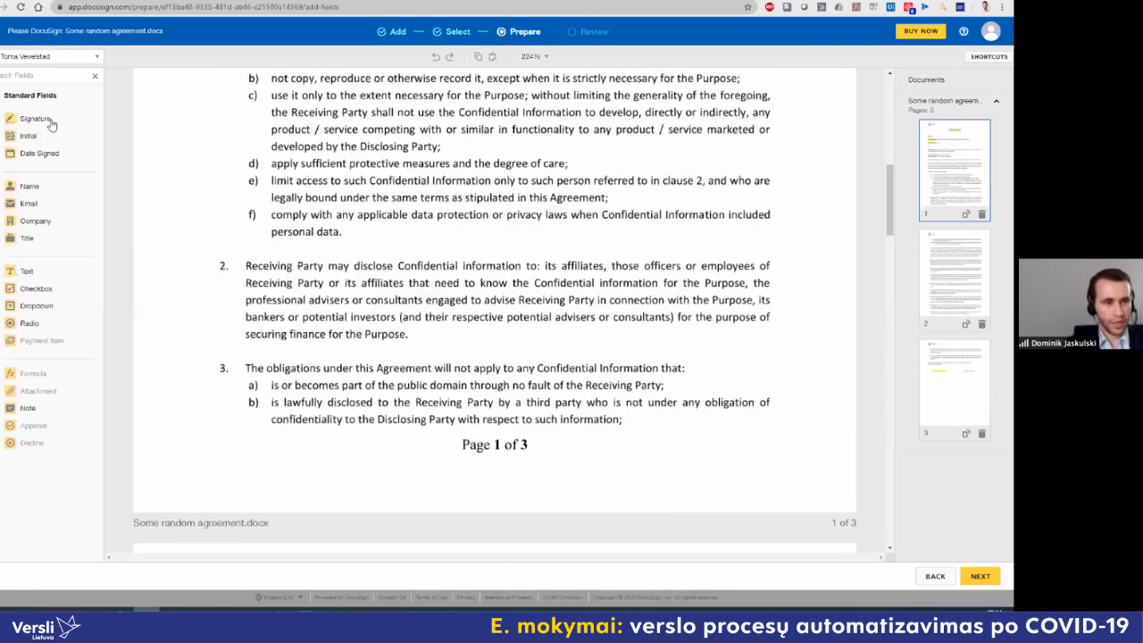
pyautogui.moveTo(50, 118)
pyautogui.mouseDown()
pyautogui.moveTo(346, 270)
pyautogui.moveTo(370, 312)
pyautogui.moveTo(375, 373)
pyautogui.moveTo(300, 281)
pyautogui.mouseUp()
pyautogui.scroll(-20, 375, 373)
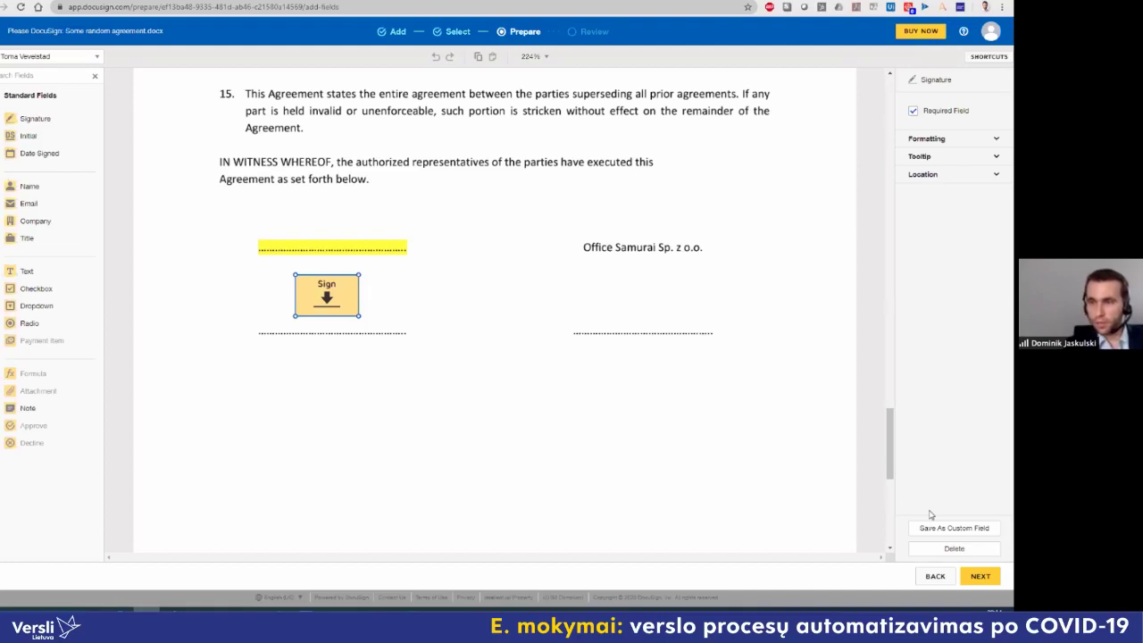
pyautogui.moveTo(82, 120)
pyautogui.mouseDown()
pyautogui.moveTo(515, 217)
pyautogui.moveTo(625, 276)
pyautogui.moveTo(605, 278)
pyautogui.mouseUp()
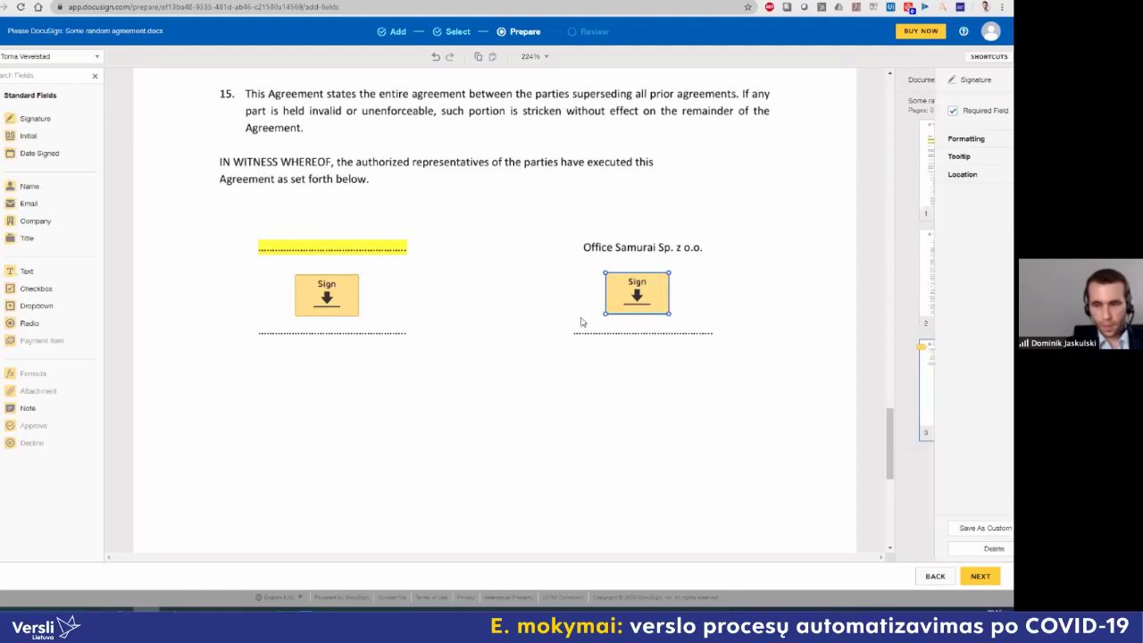
pyautogui.click(977, 577)
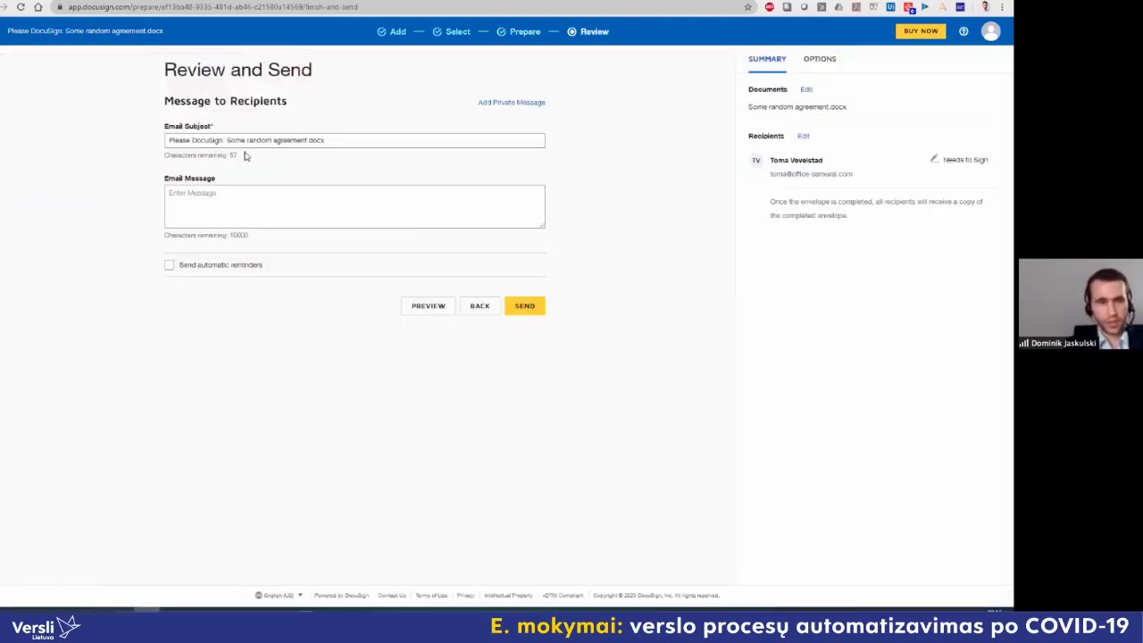
# Step: Check the e-mail subject and send the envelope to the recipient
pyautogui.click(245, 140)
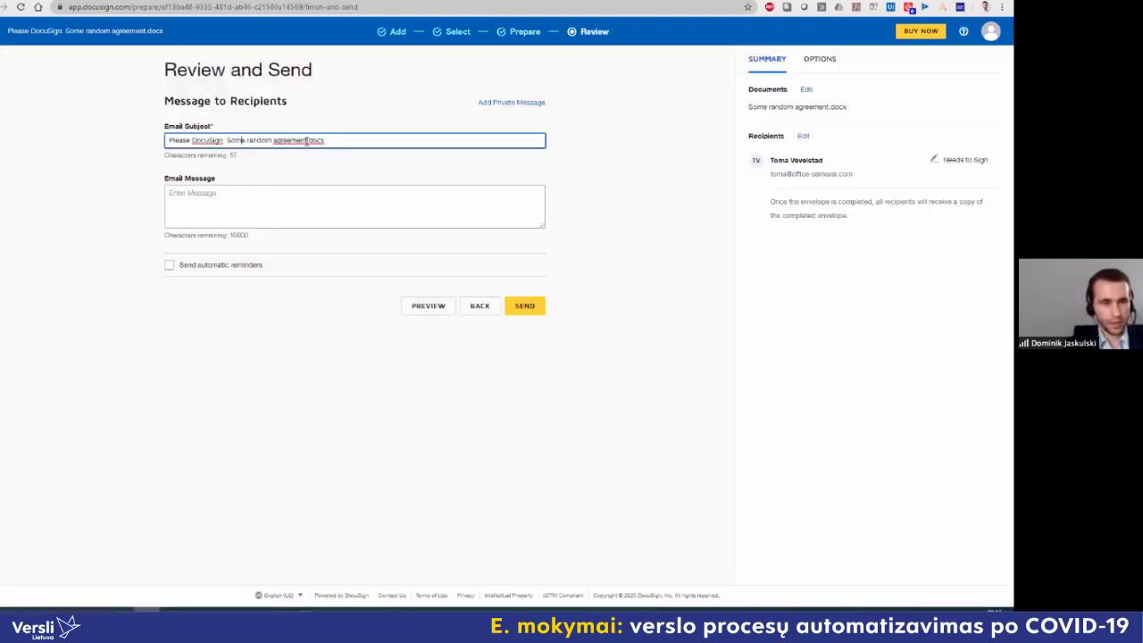
pyautogui.click(526, 313)
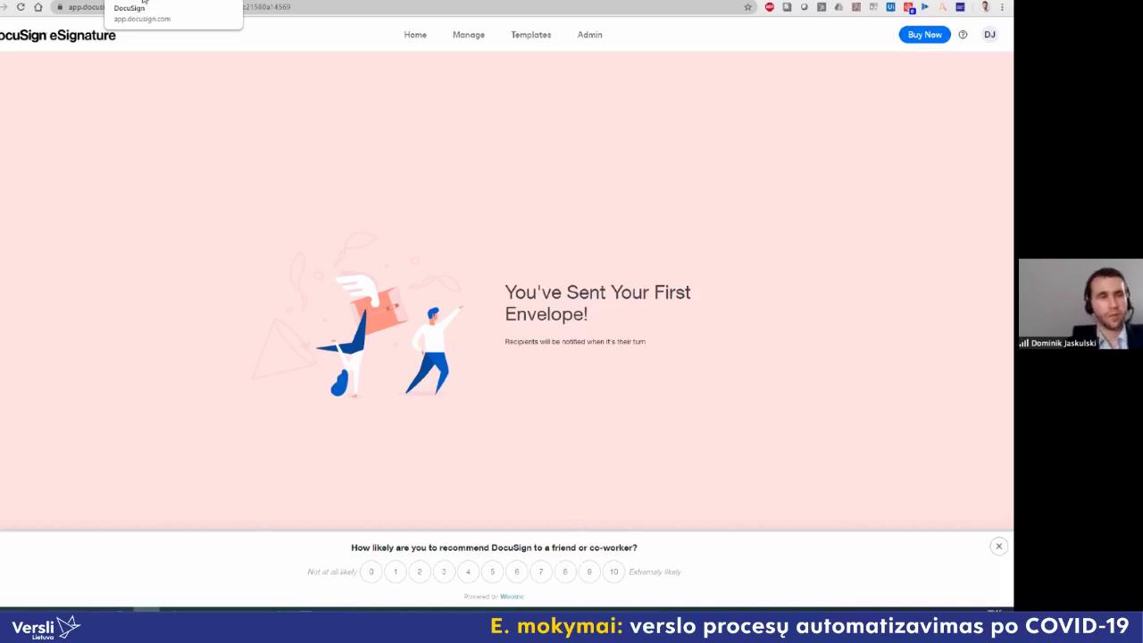
# Step: Go to the DocuSign Home dashboard, then switch to the Autenti browser tab
pyautogui.click(105, 41)
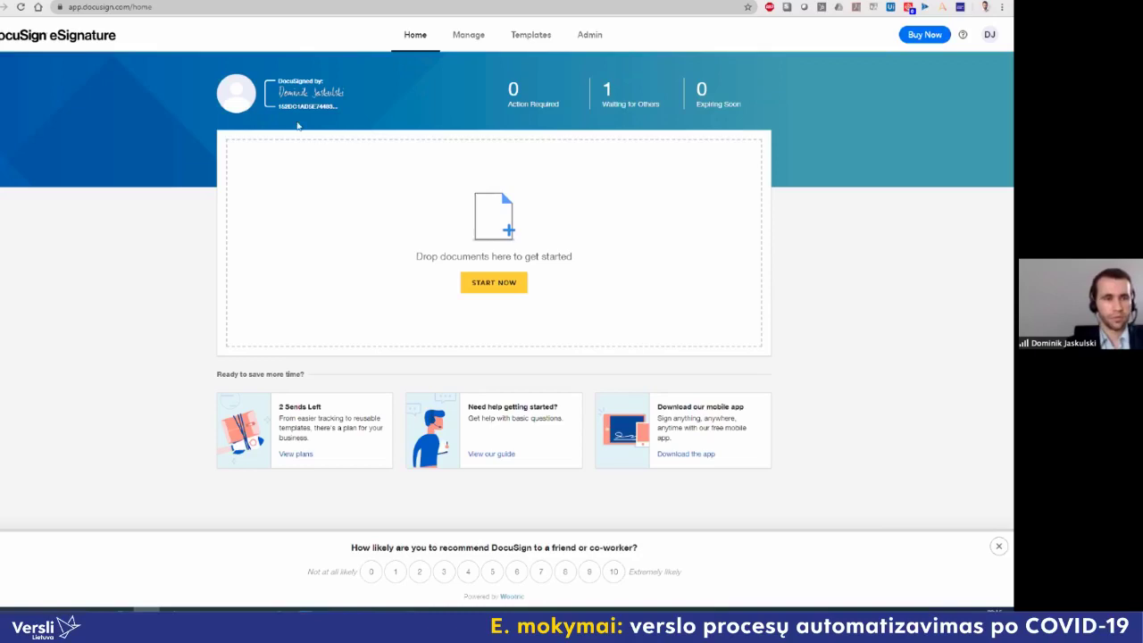
pyautogui.hotkey('ctrl', 'Tab')
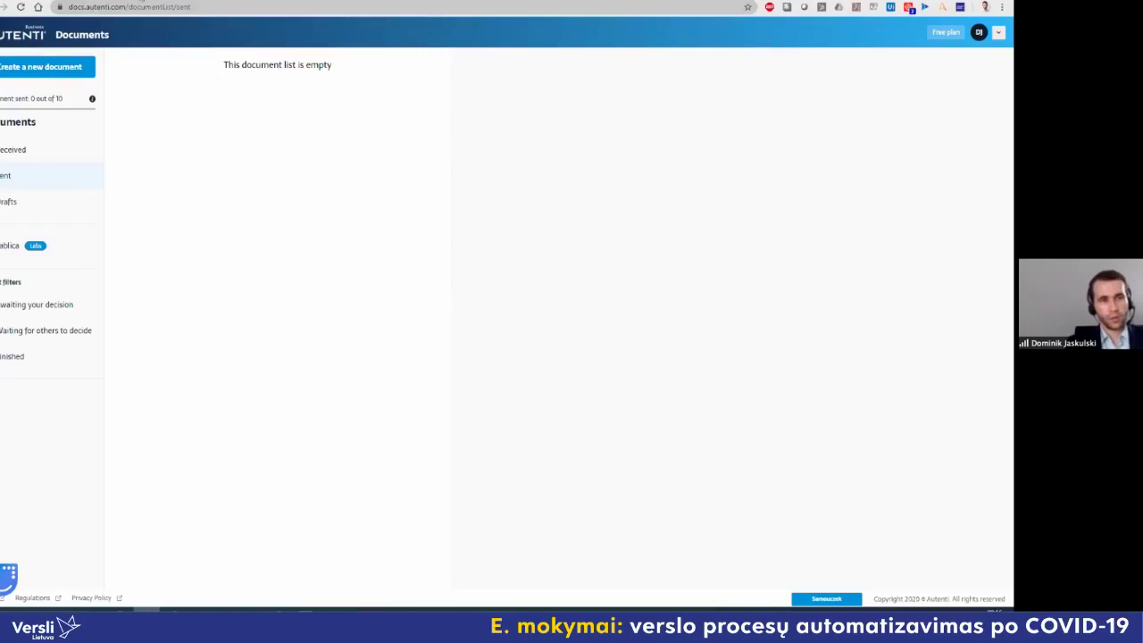
# Step: Switch between the DocuSign and Autenti tabs, ending on the DocuSign Home dashboard
pyautogui.hotkey('ctrl', 'Tab')
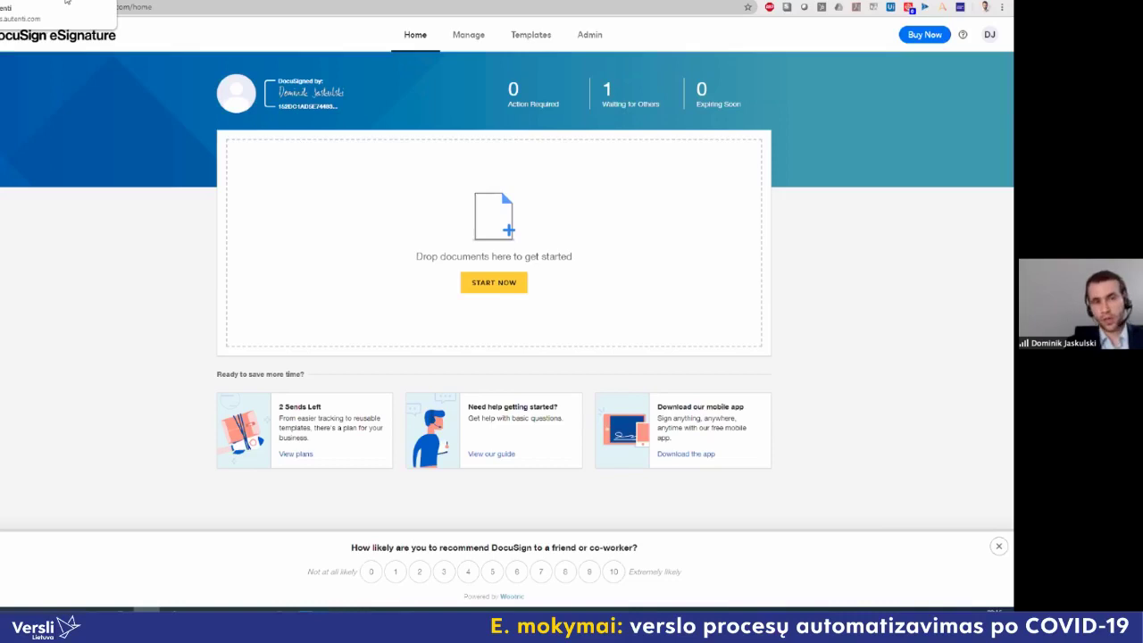
pyautogui.click(65, 1)
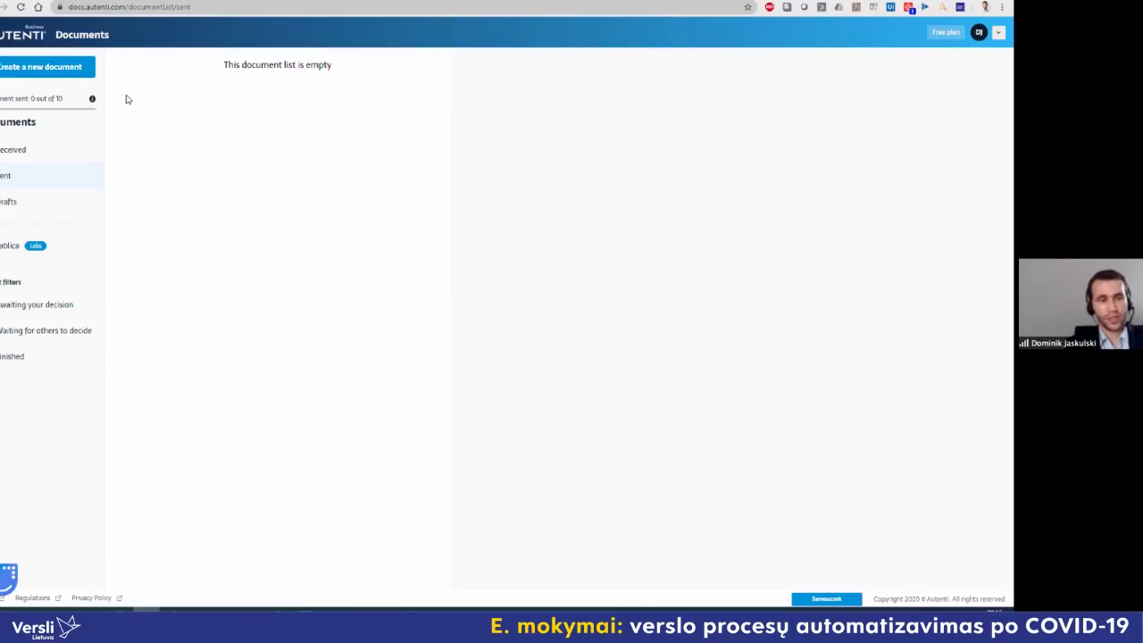
pyautogui.click(104, 2)
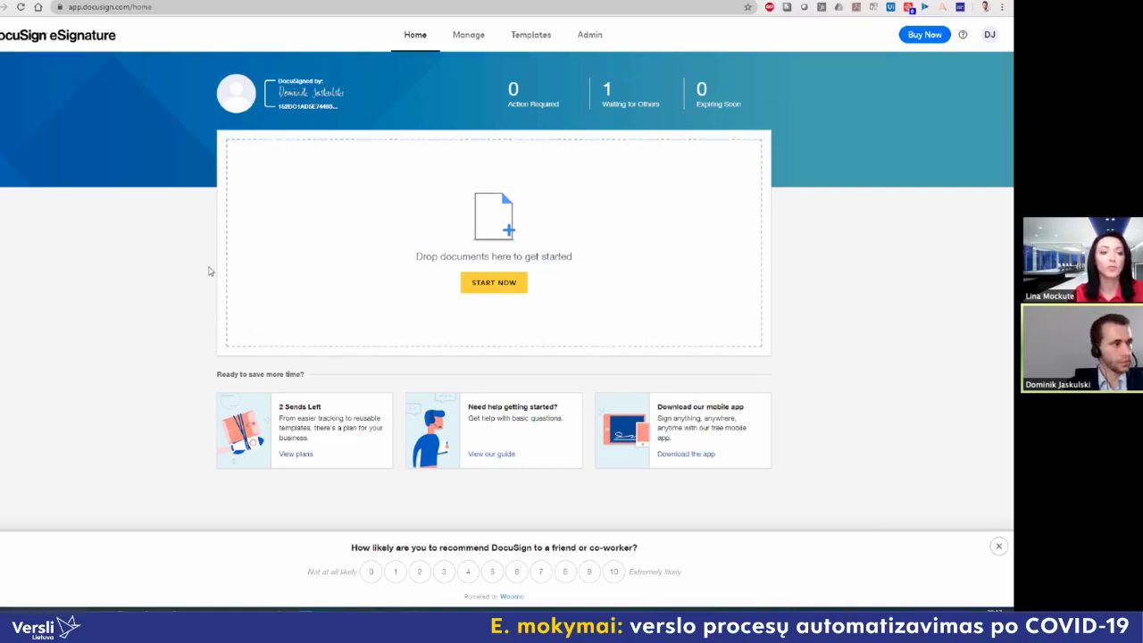
# Step: Show the 5 automation tools slide in PowerPoint, then return to Chrome's Zapier tab
pyautogui.hotkey('alt', 'Tab')
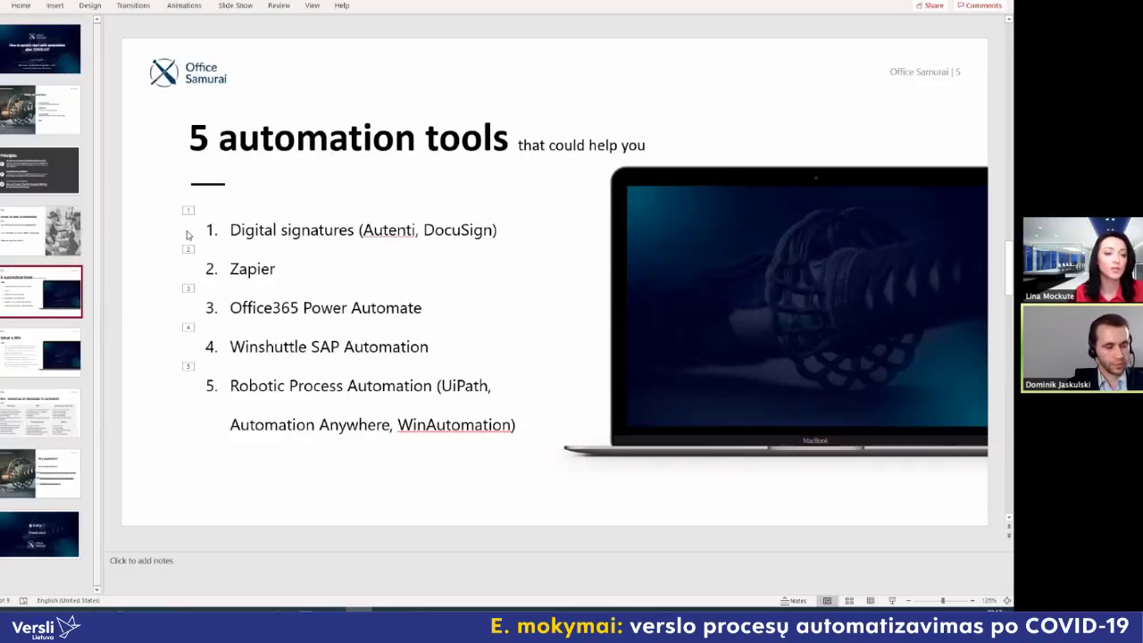
pyautogui.hotkey('alt', 'Tab')
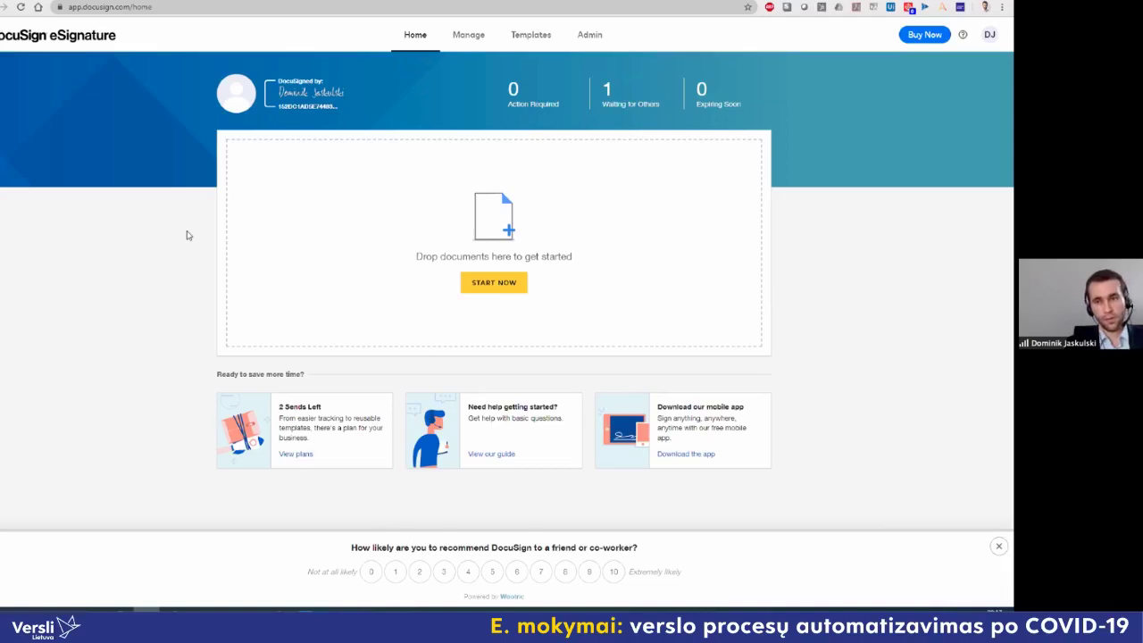
pyautogui.click(311, 4)
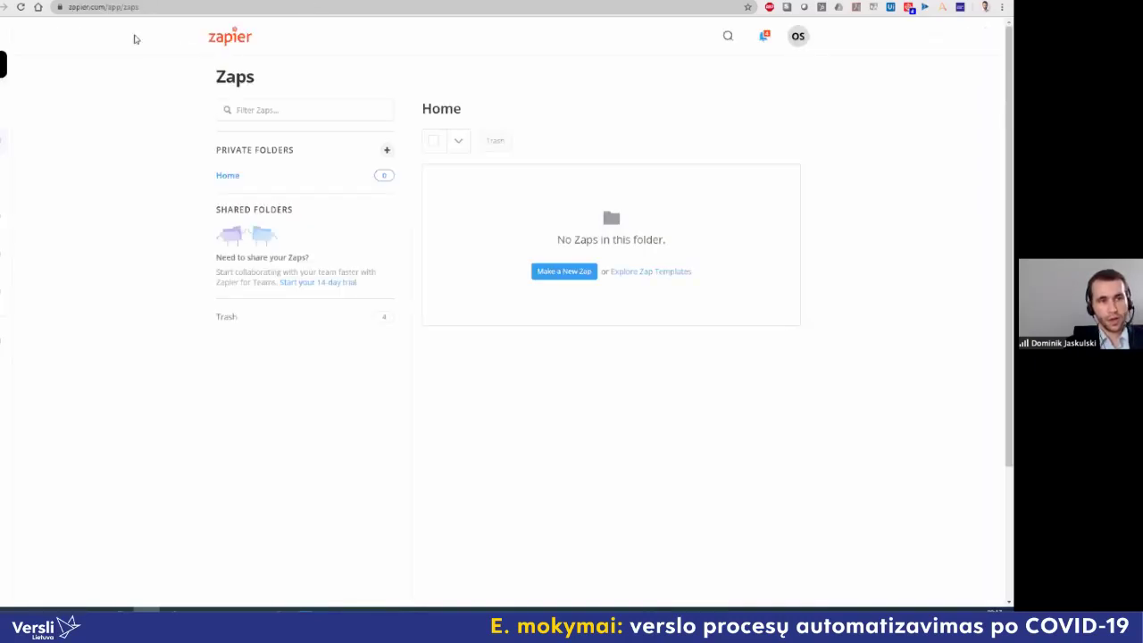
pyautogui.doubleClick(100, 8)
pyautogui.click(129, 9)
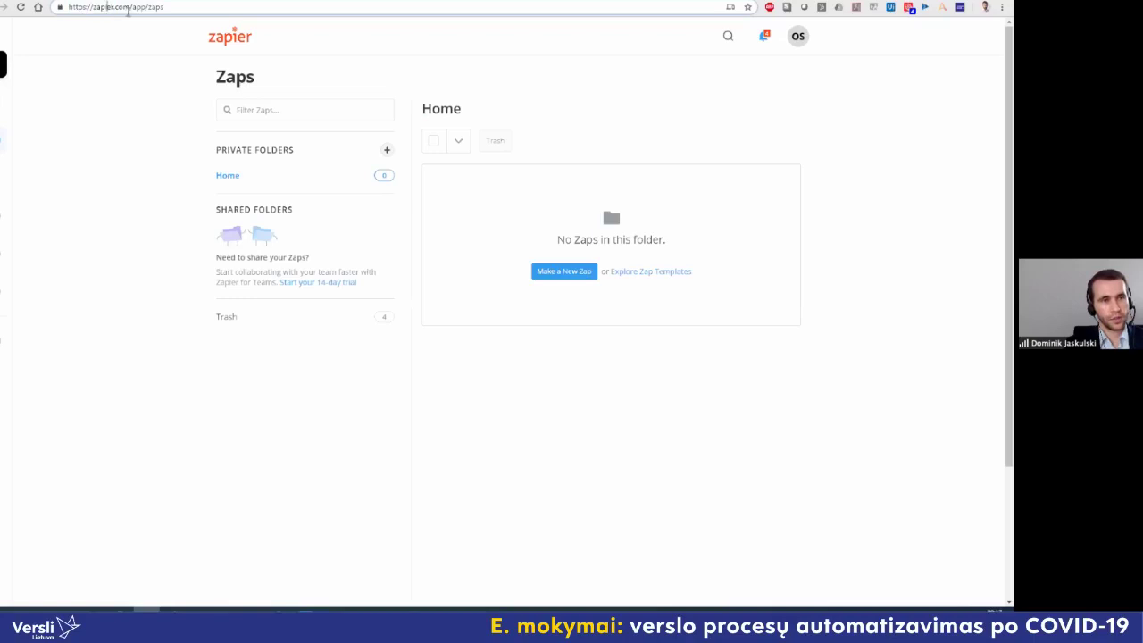
pyautogui.moveTo(129, 8); pyautogui.dragTo(93, 7)
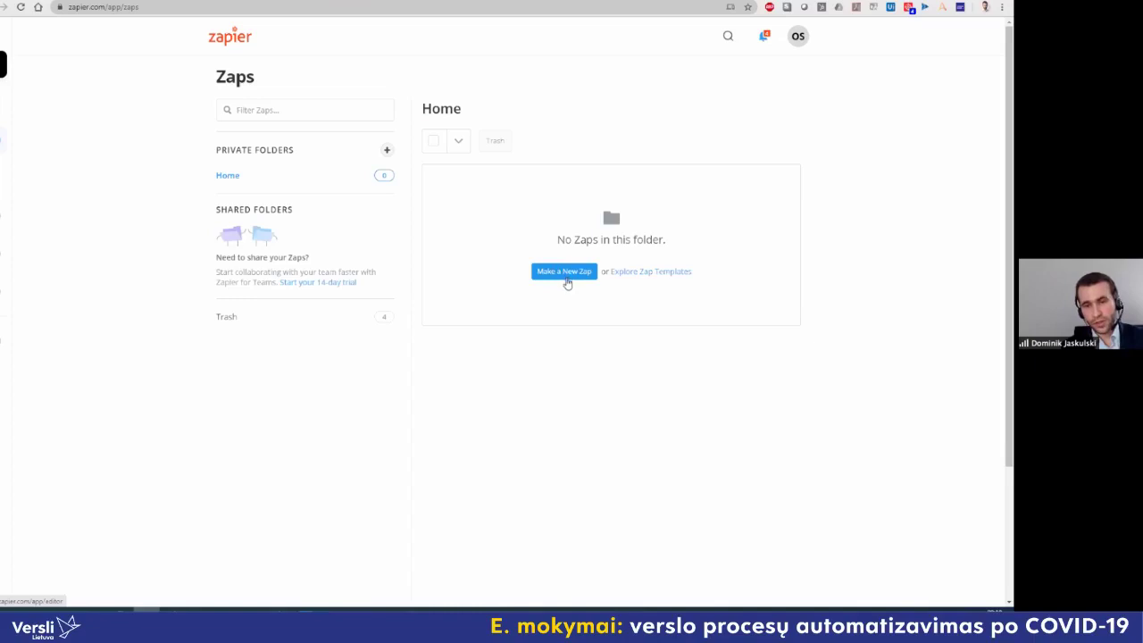
# Step: Make a new Zap triggered by Facebook Messenger's New Message sent to Page event
pyautogui.click(559, 277)
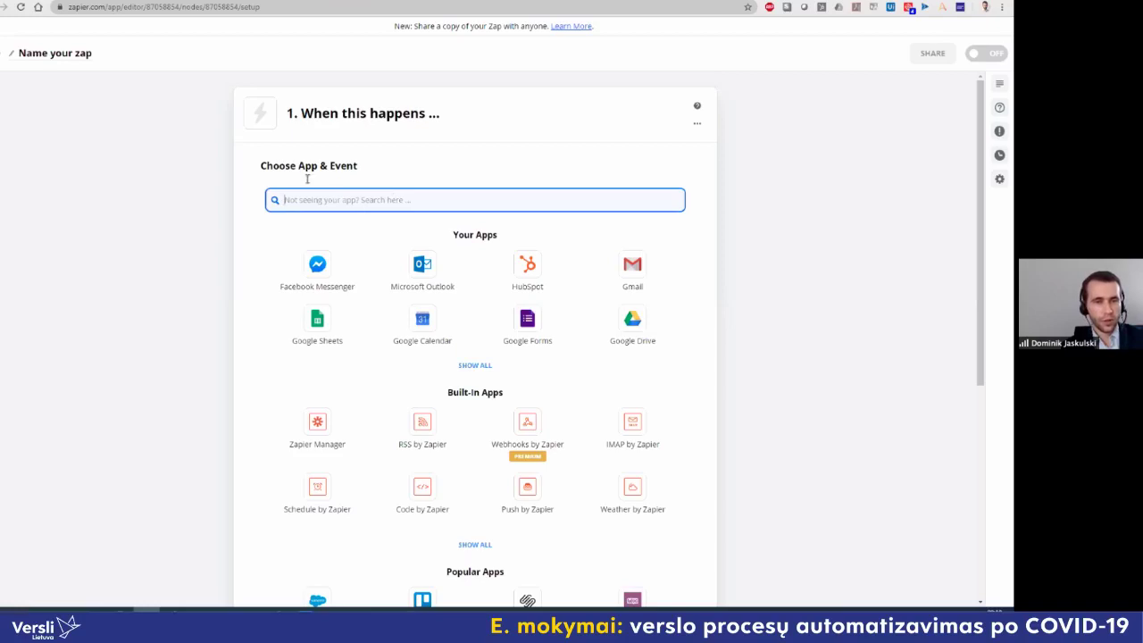
pyautogui.click(362, 170)
pyautogui.tripleClick(362, 171)
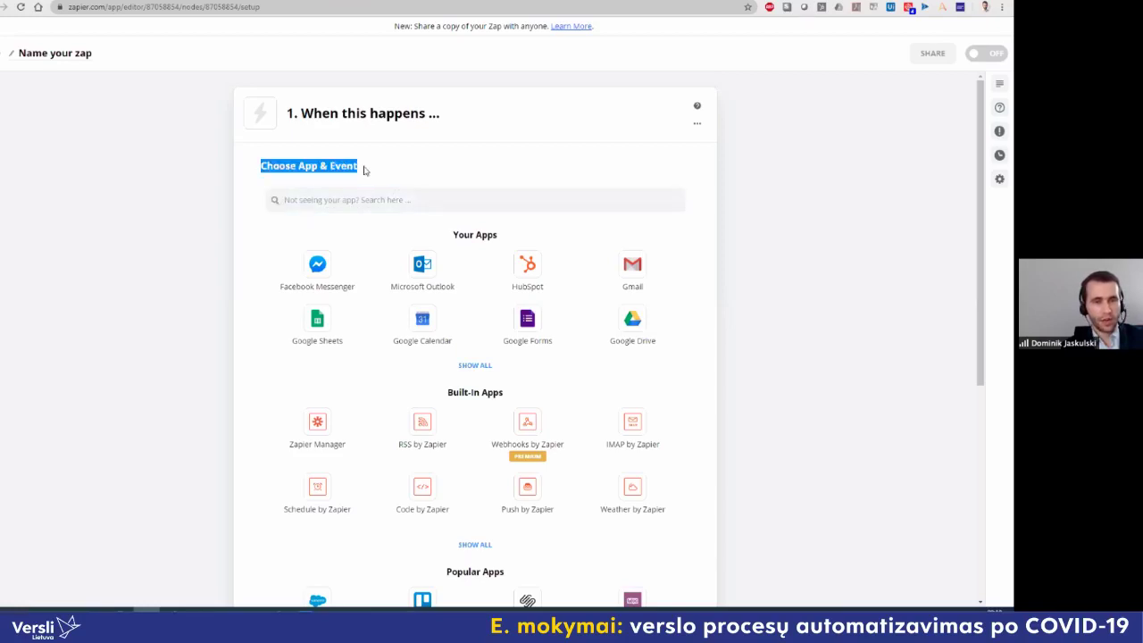
pyautogui.click(330, 132)
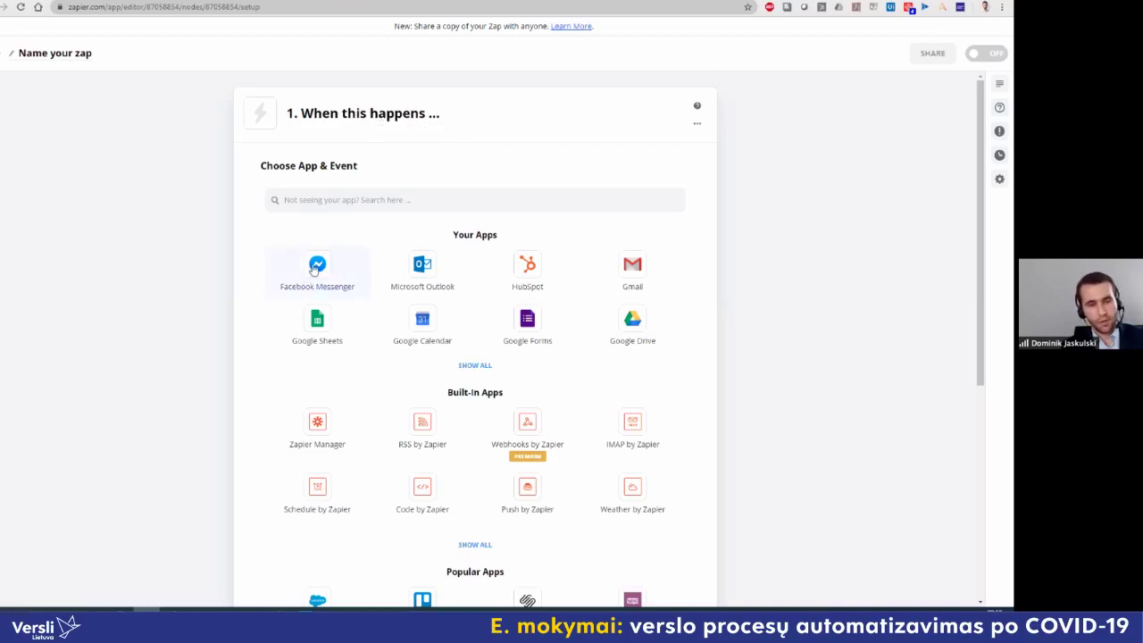
pyautogui.click(314, 268)
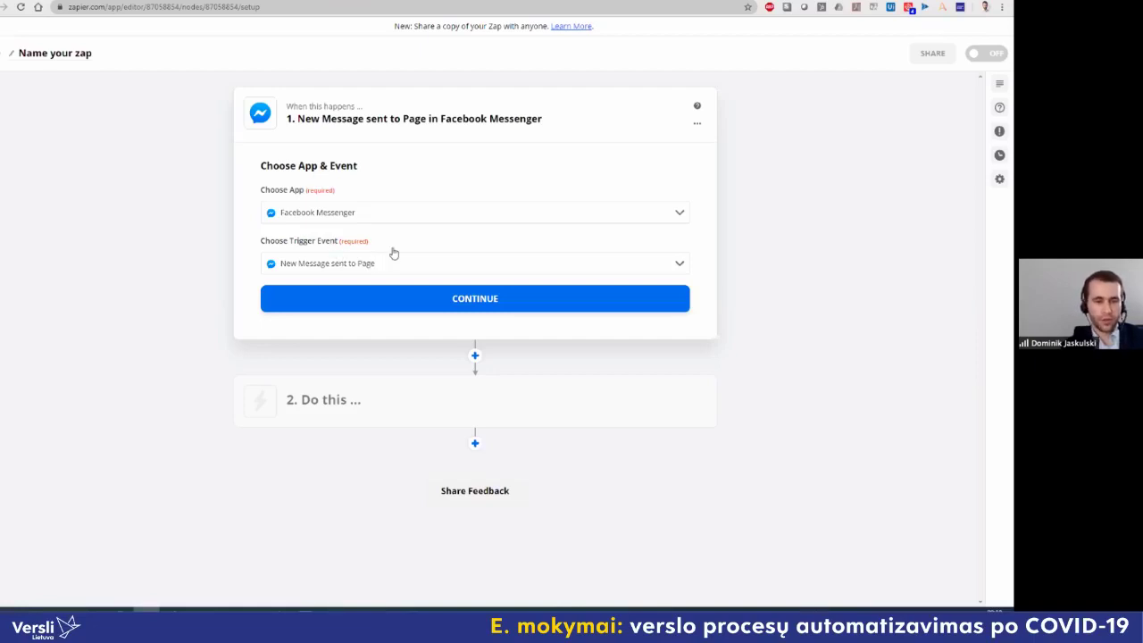
pyautogui.click(467, 307)
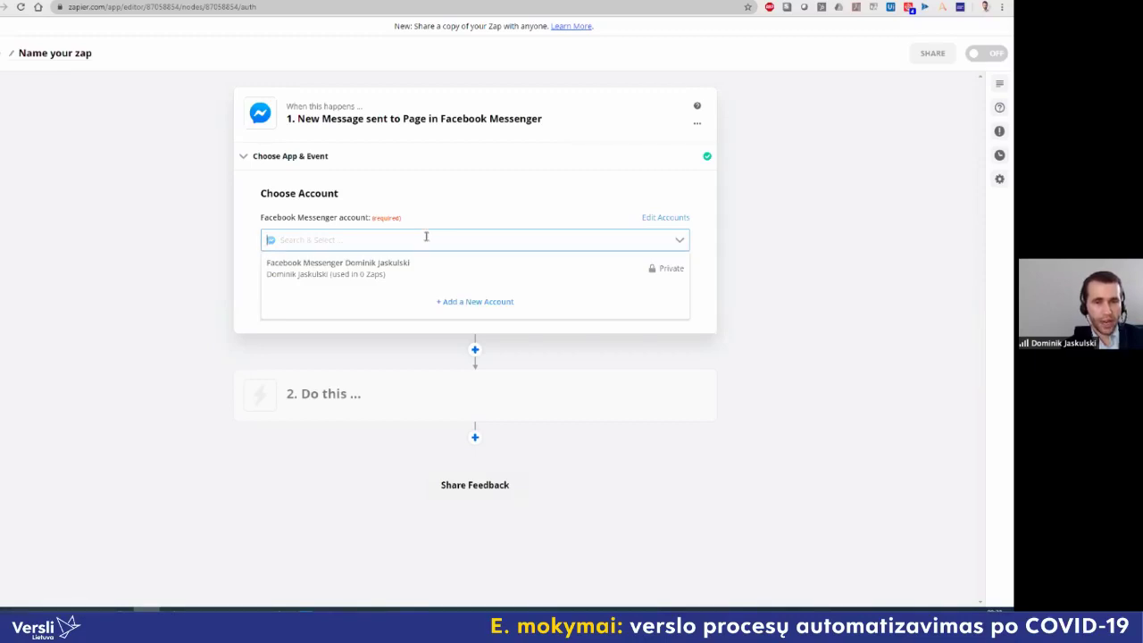
# Step: Connect the Messenger account and choose the Office Samurai page for the trigger
pyautogui.click(420, 277)
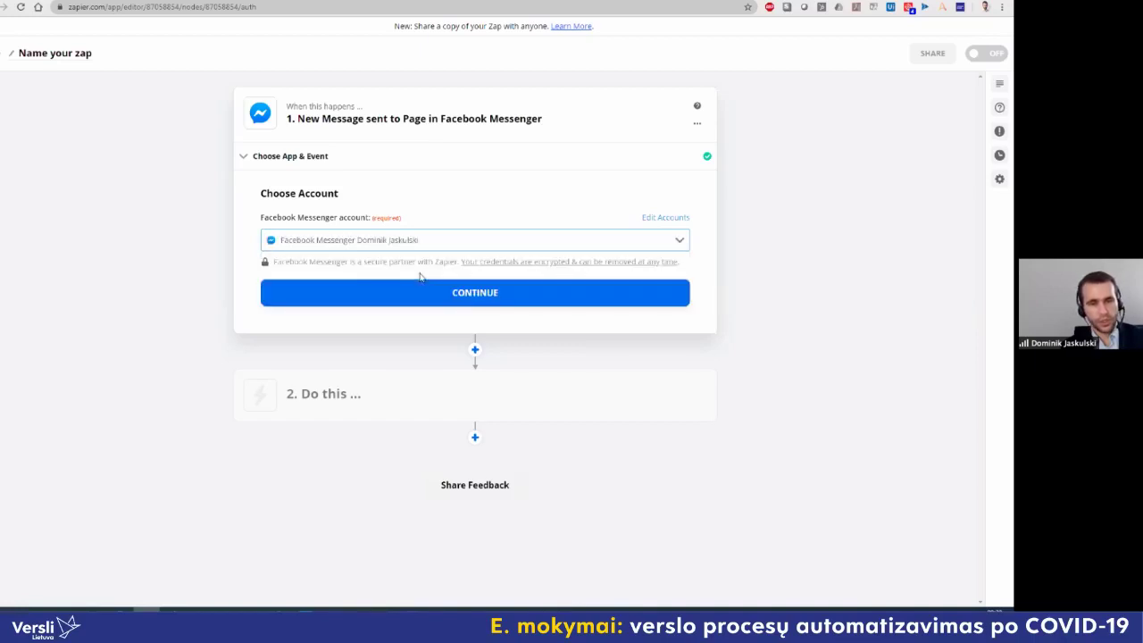
pyautogui.click(462, 288)
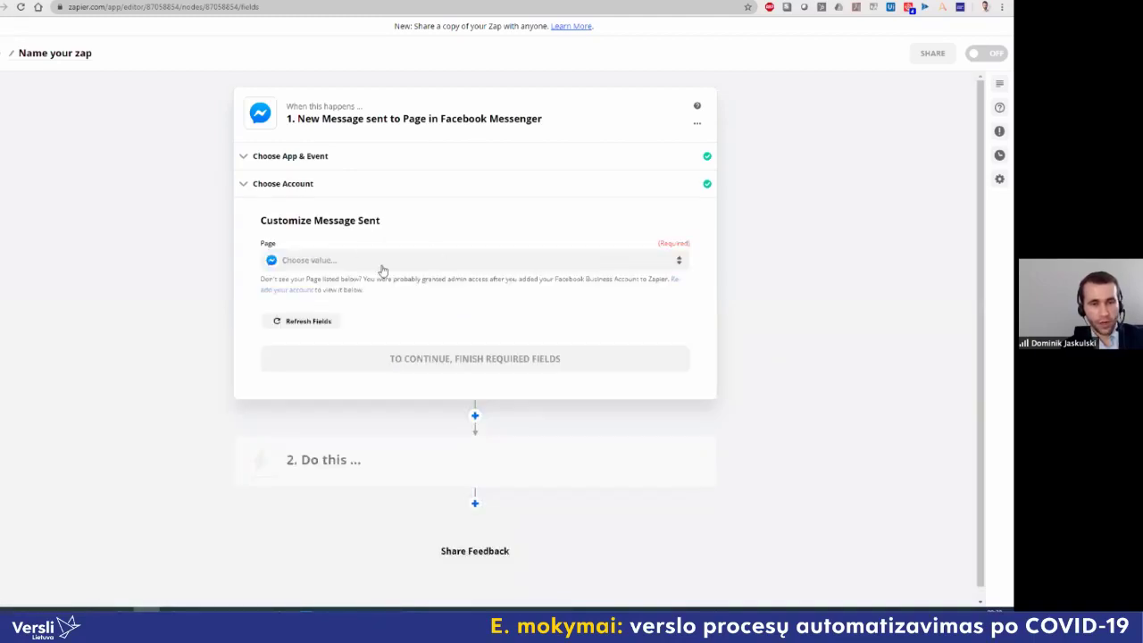
pyautogui.click(381, 265)
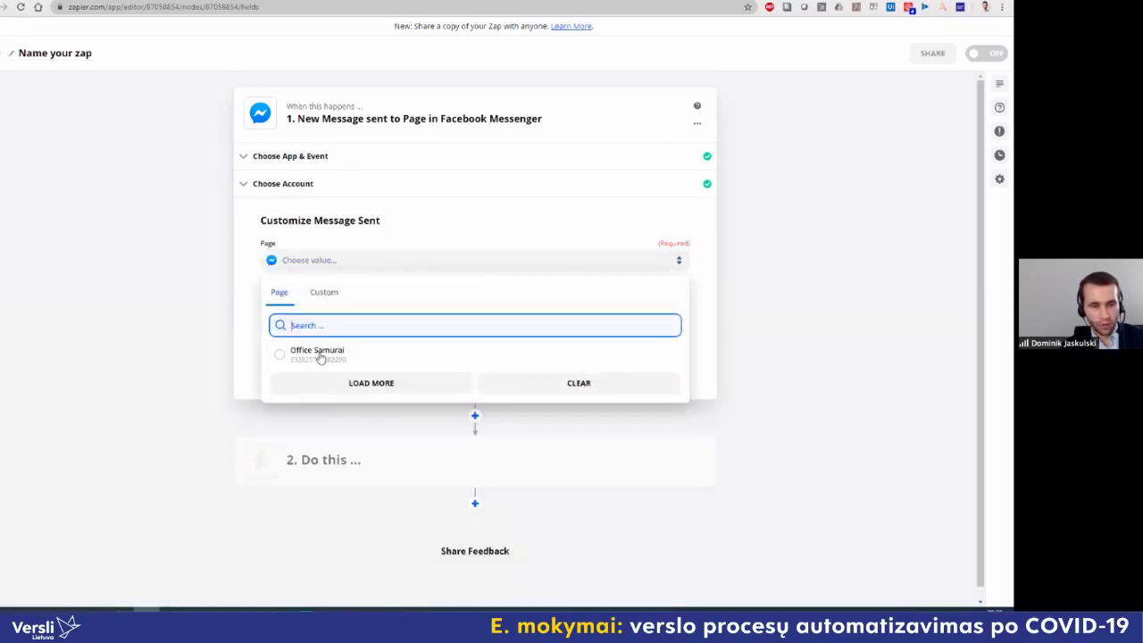
pyautogui.click(281, 355)
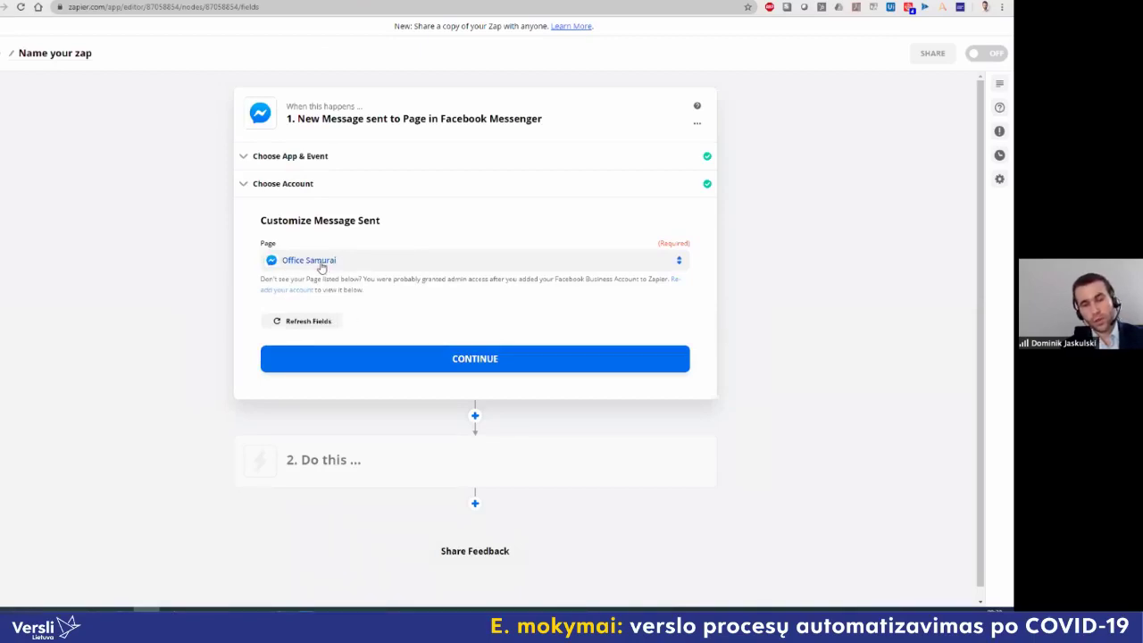
pyautogui.click(486, 368)
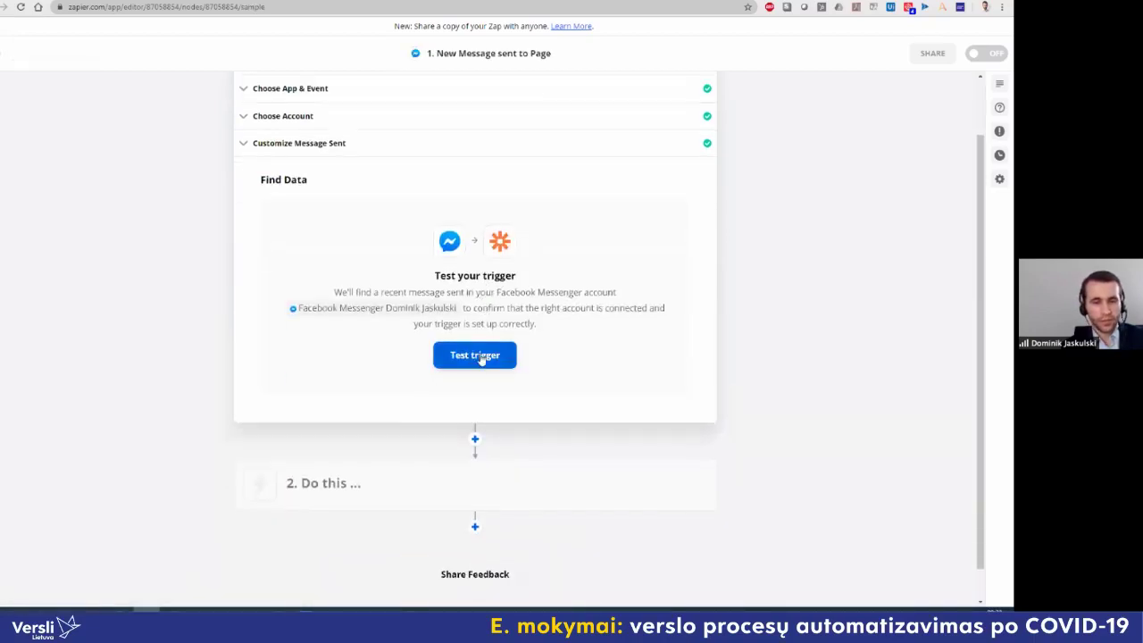
# Step: Test the Zapier trigger until a sample Messenger message is found, then continue to step 2
pyautogui.click(480, 357)
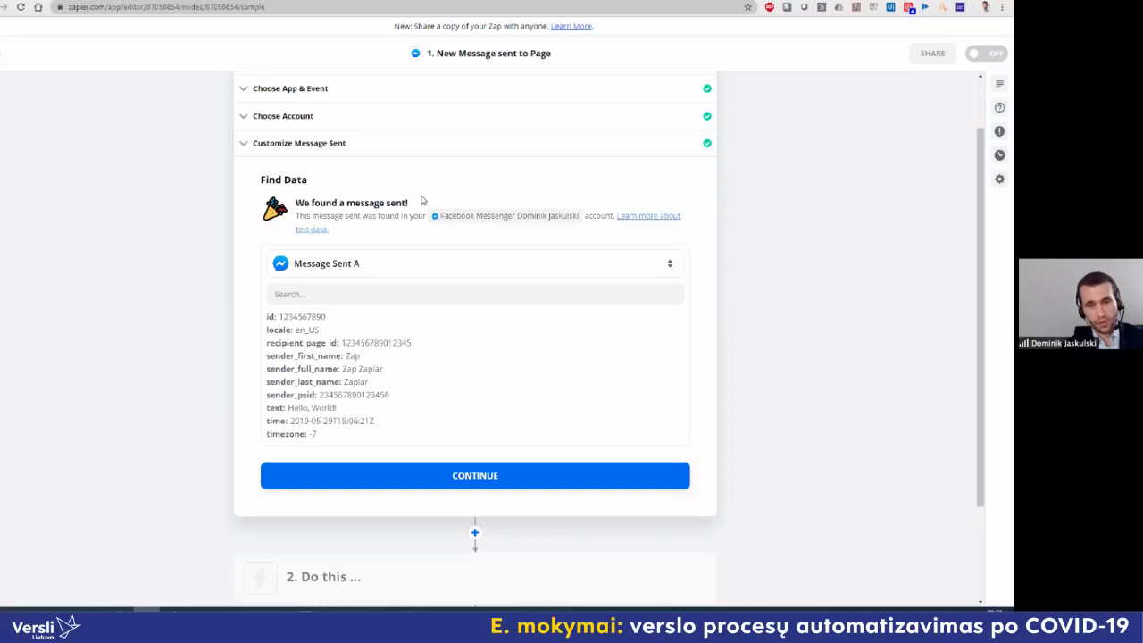
pyautogui.click(490, 474)
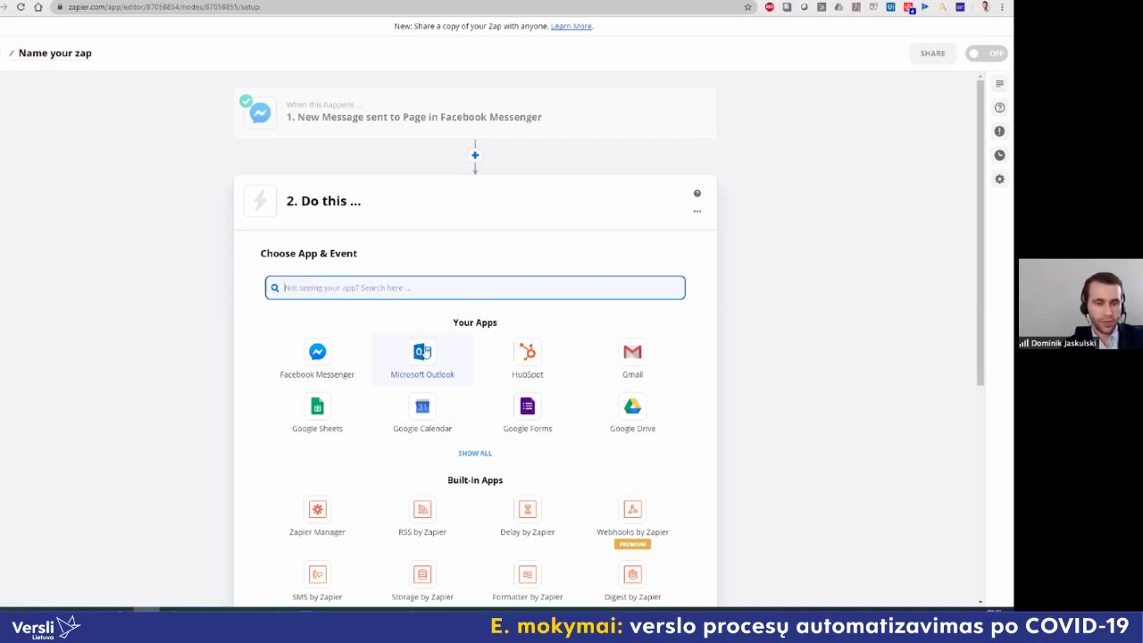
# Step: Set action step 2 to Microsoft Outlook's Send Email event, connected to the first Outlook account
pyautogui.click(425, 353)
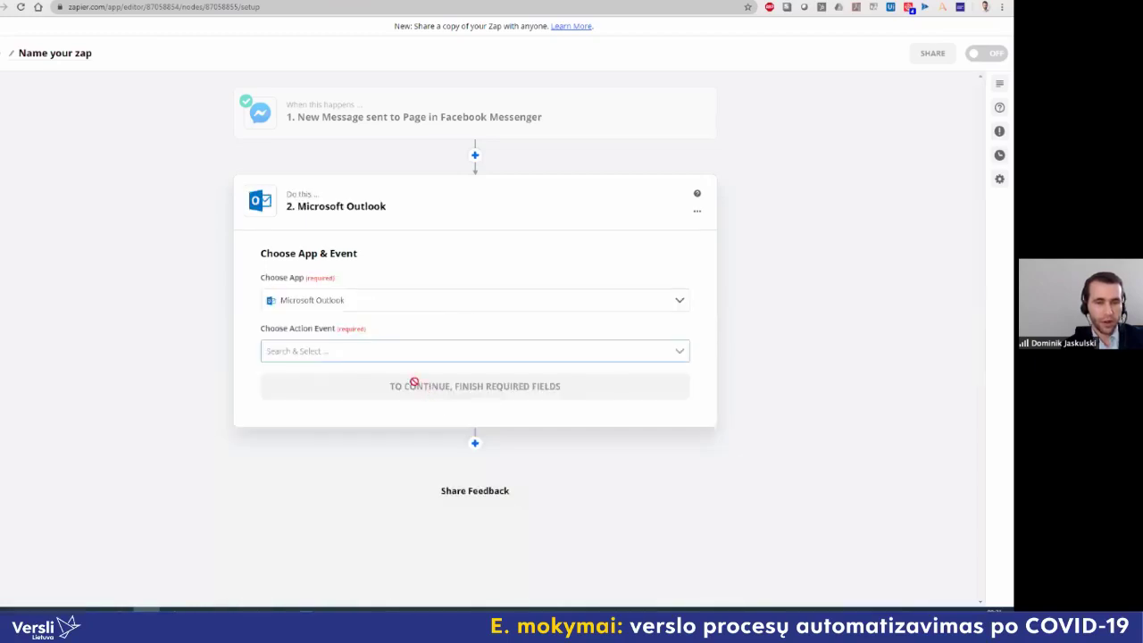
pyautogui.click(381, 351)
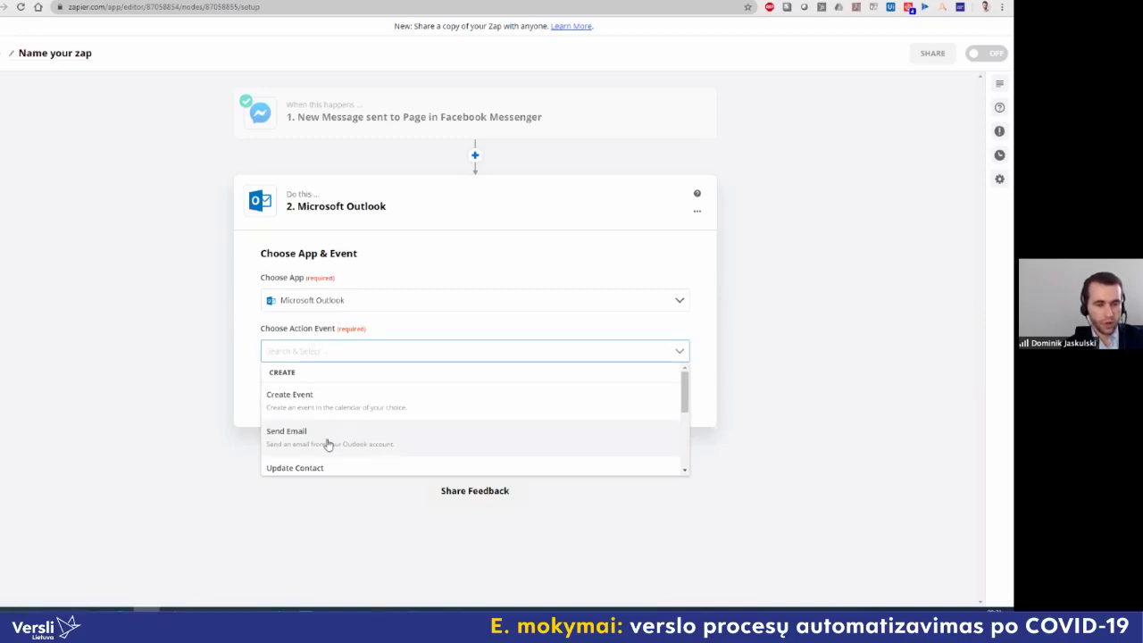
pyautogui.scroll(-1, 326, 442)
pyautogui.scroll(1, 329, 456)
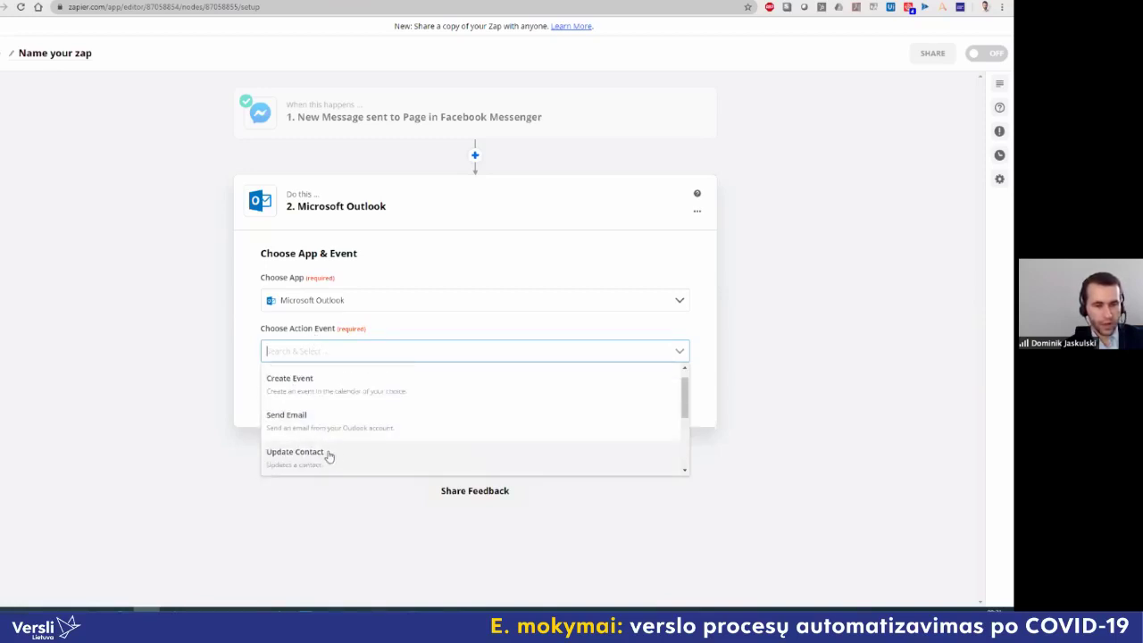
pyautogui.click(311, 429)
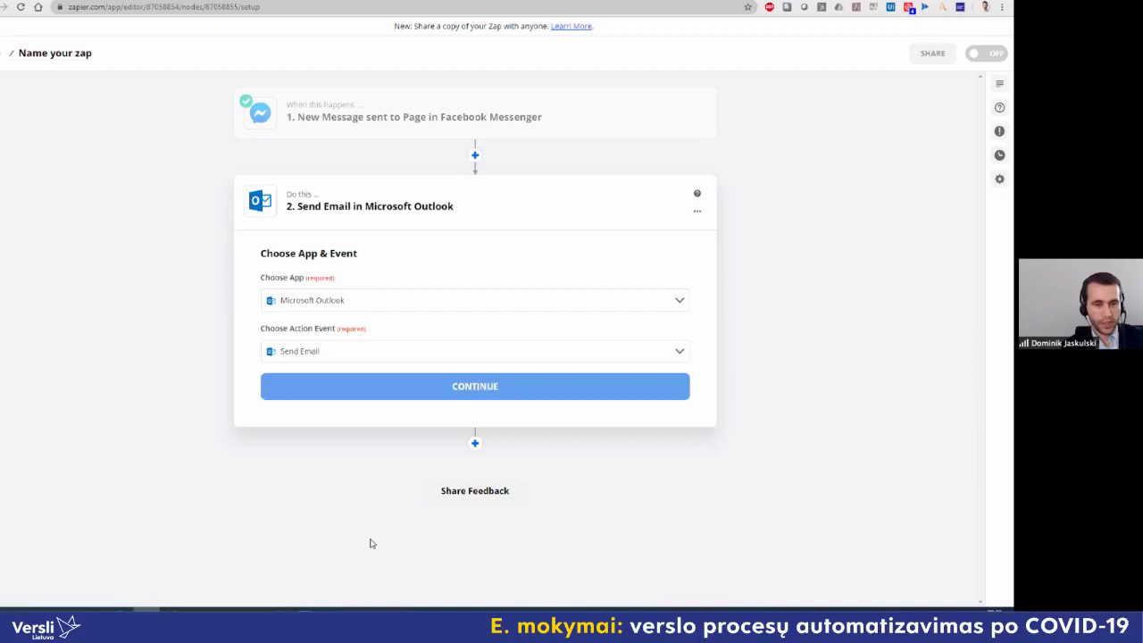
pyautogui.click(465, 399)
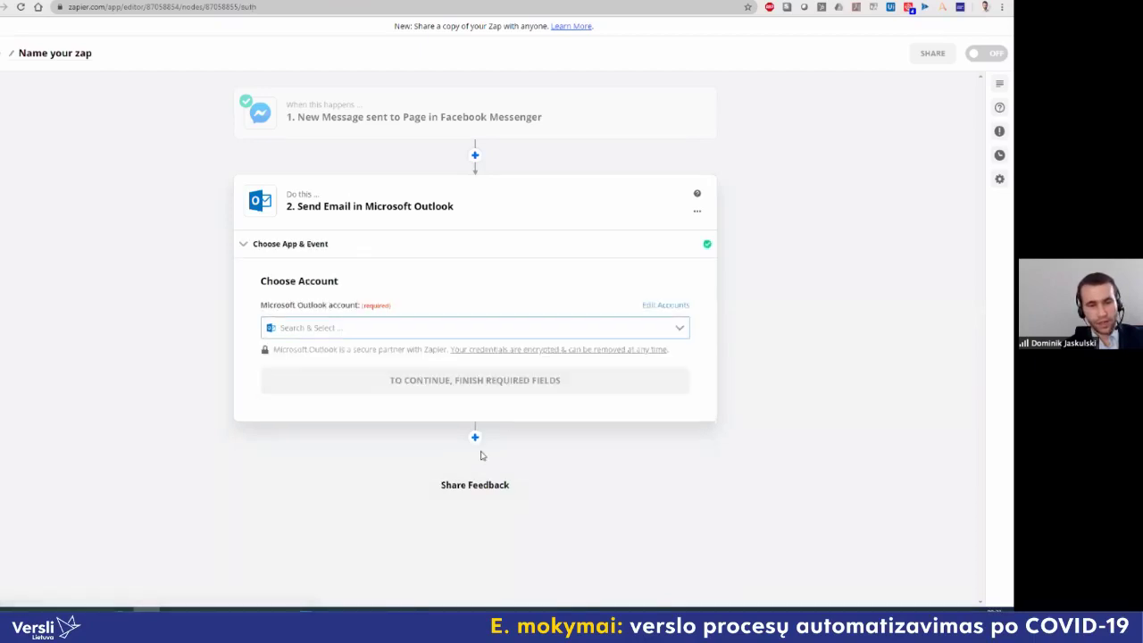
pyautogui.click(353, 332)
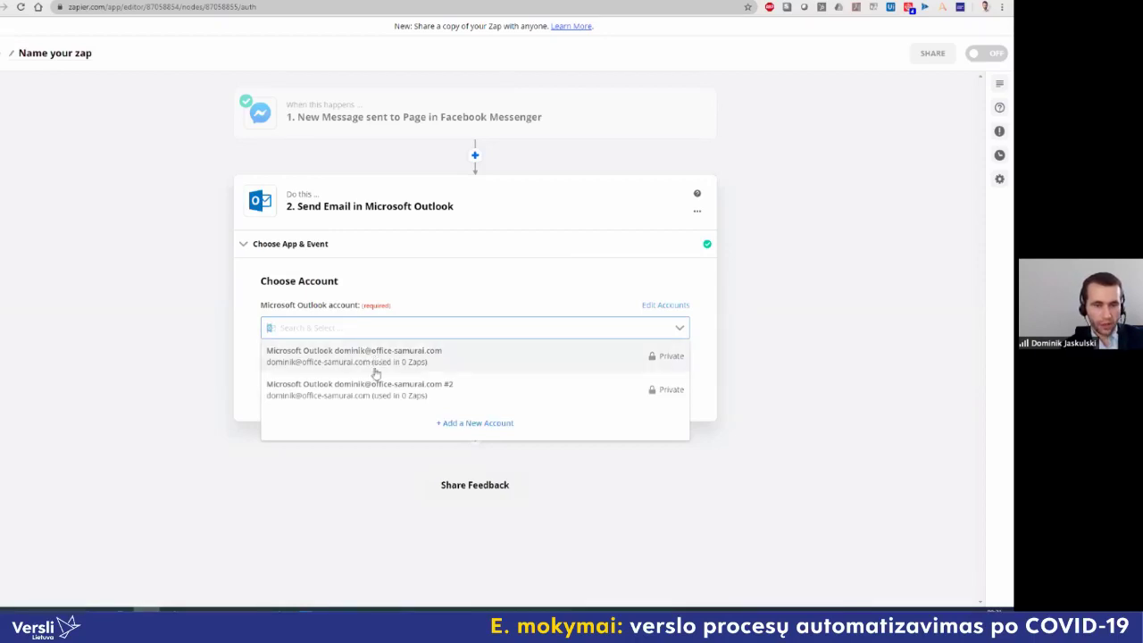
pyautogui.click(379, 357)
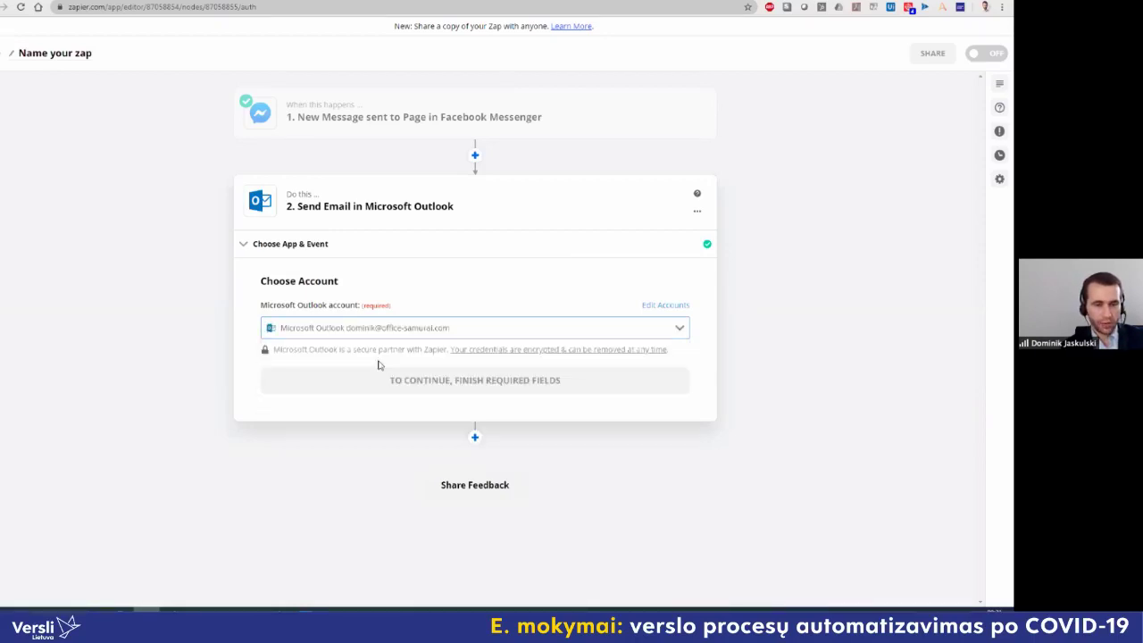
pyautogui.click(470, 381)
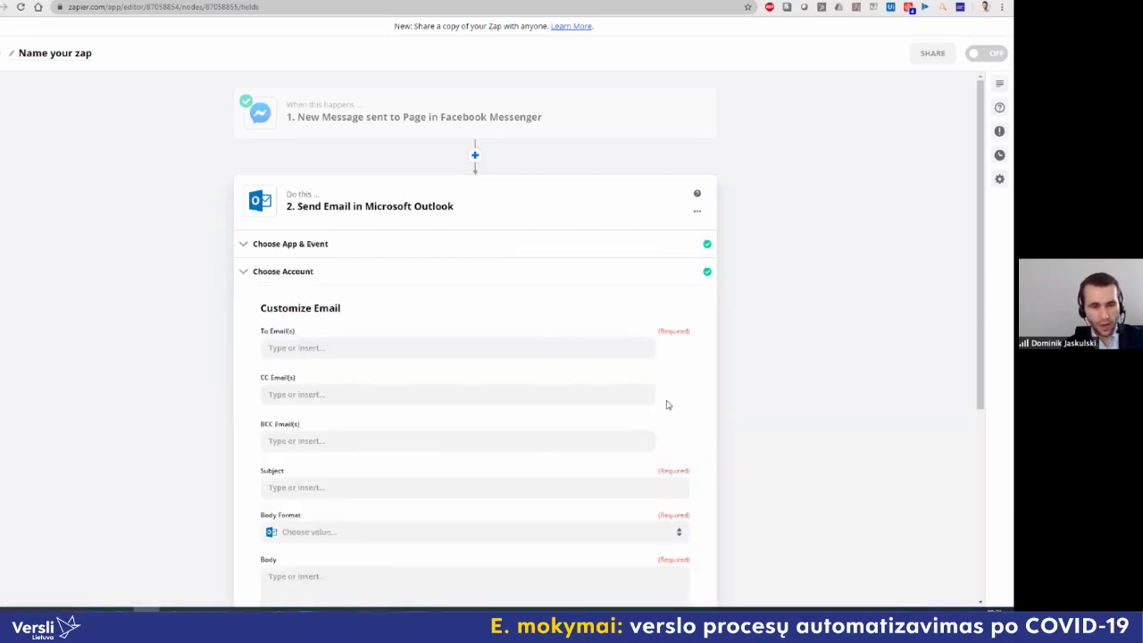
# Step: Enter the recipient's e-mail address in To Email(s) and the subject 'New message on FB'
pyautogui.scroll(-1, 668, 404)
pyautogui.click(466, 305)
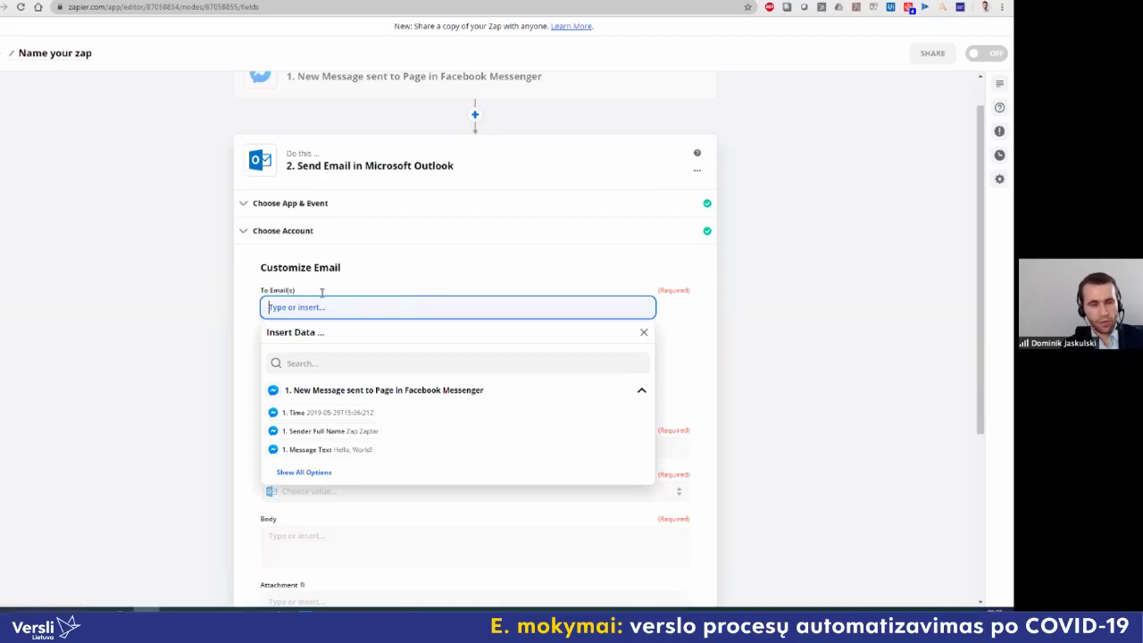
pyautogui.click(242, 311)
pyautogui.click(316, 307)
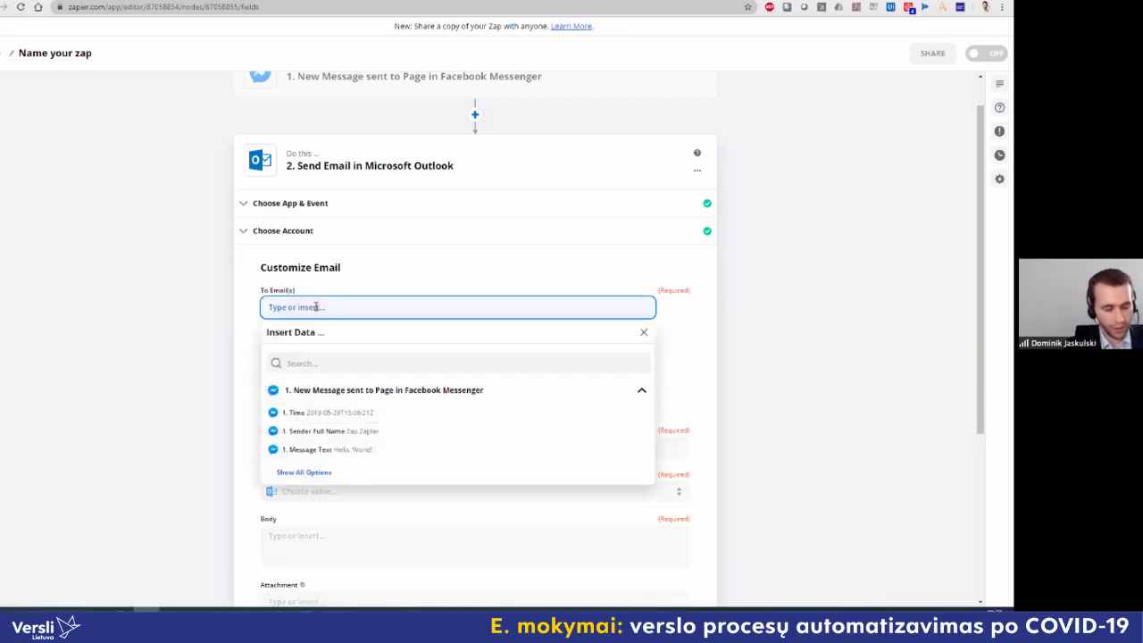
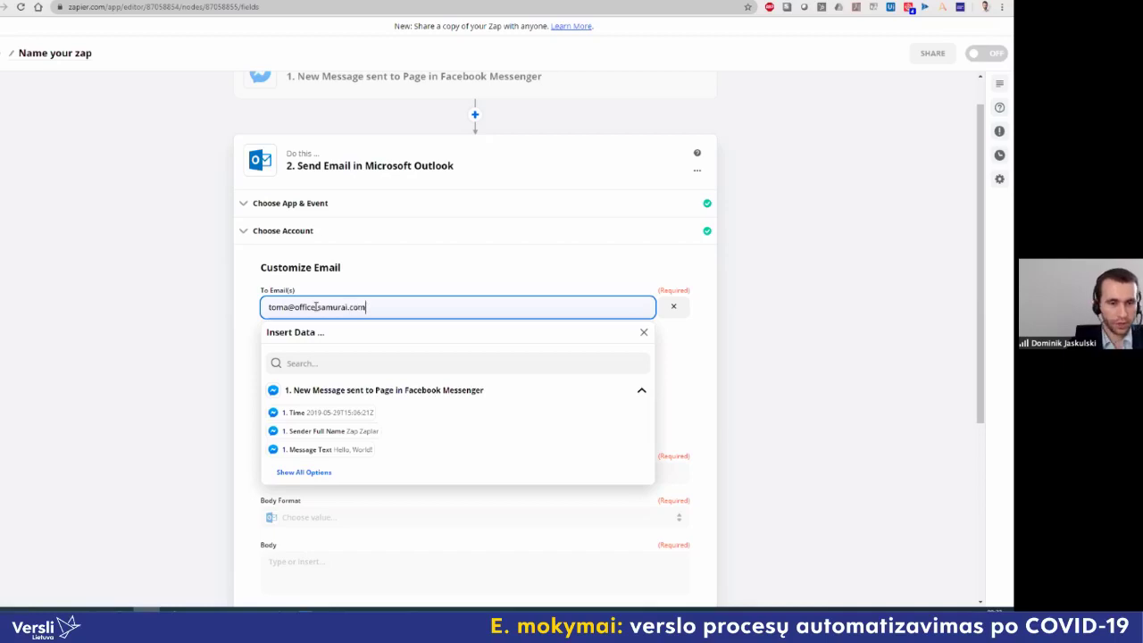
pyautogui.click(252, 304)
pyautogui.scroll(-1, 254, 308)
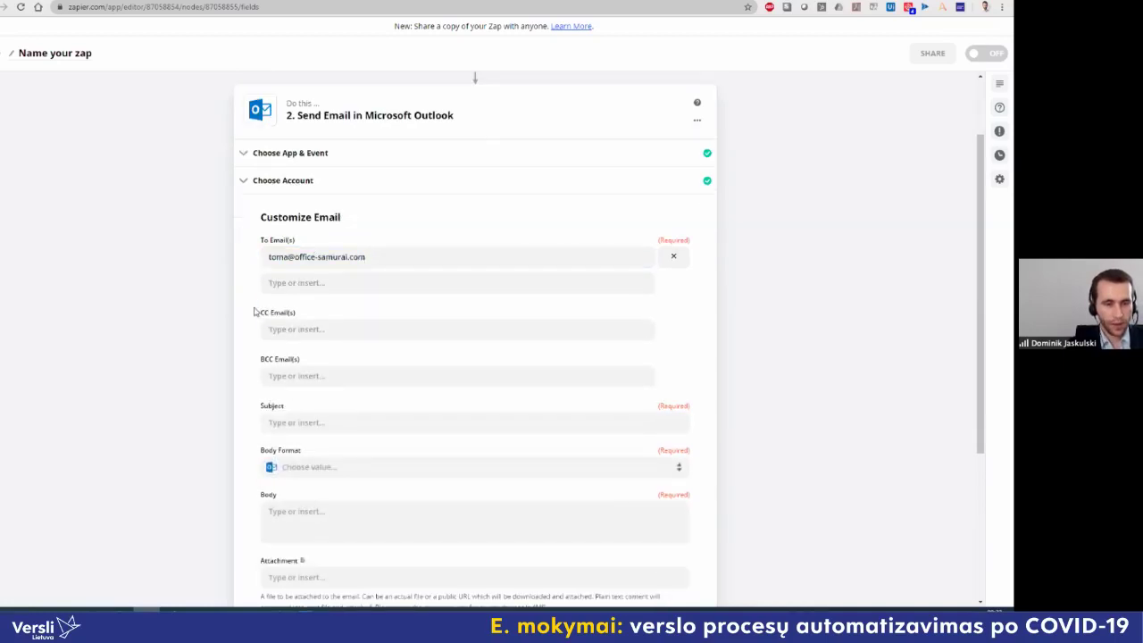
pyautogui.click(314, 416)
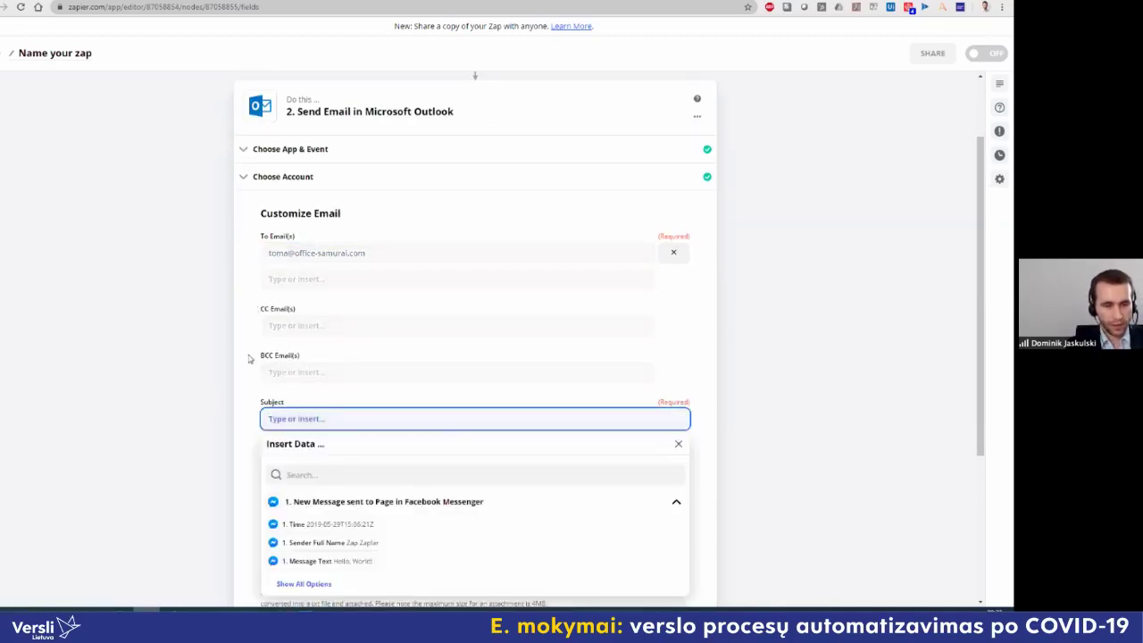
pyautogui.scroll(-2, 249, 357)
pyautogui.write('New mes')
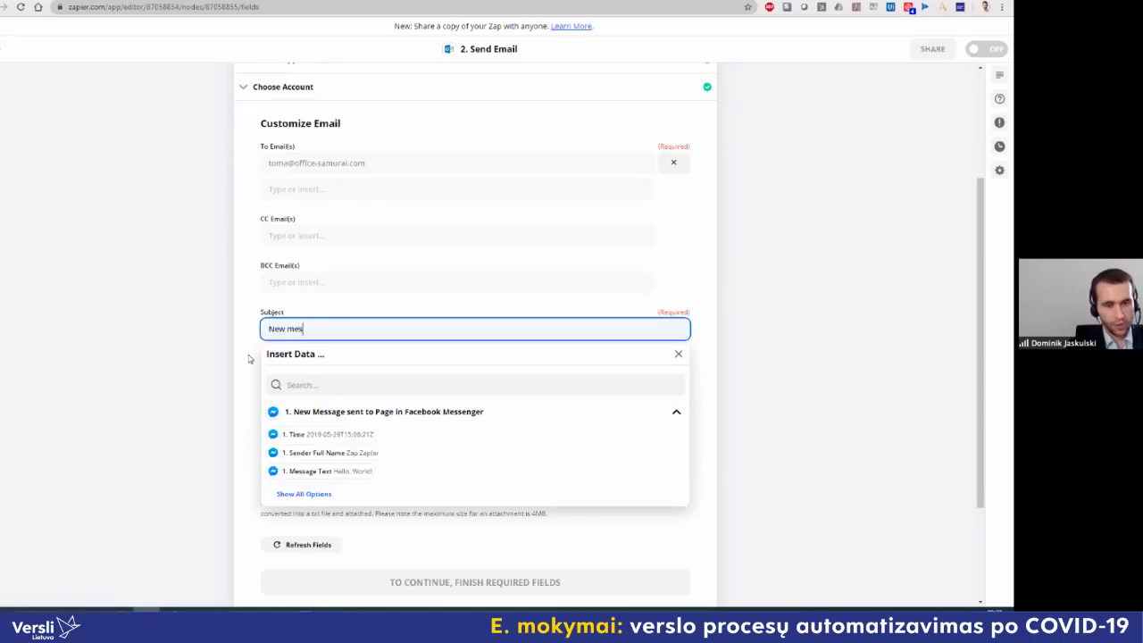
pyautogui.write('sage on FB')
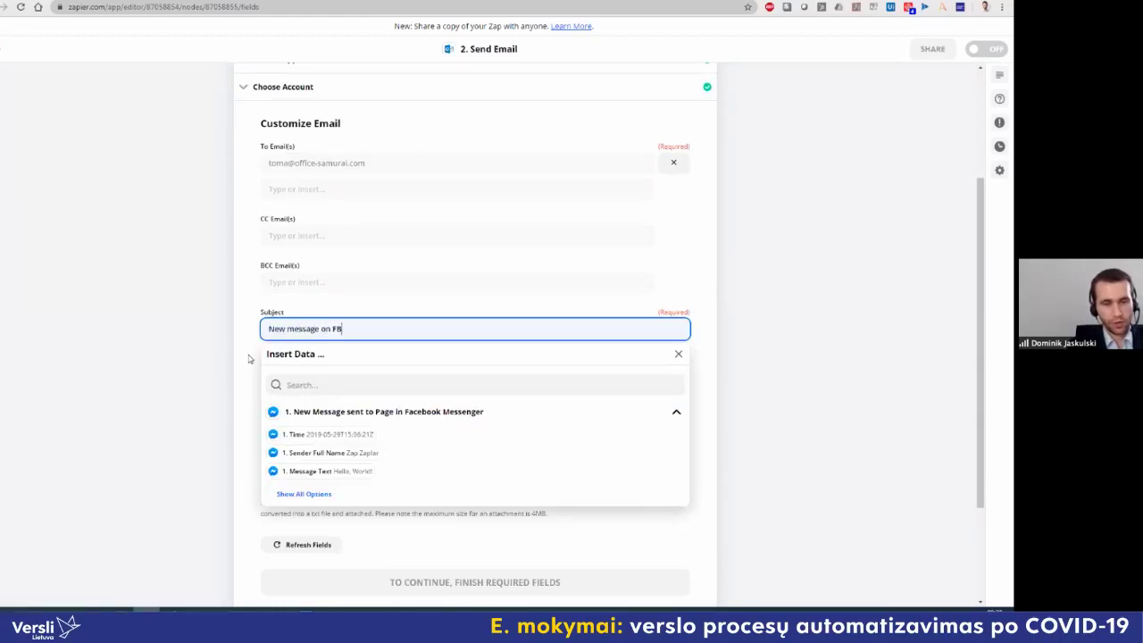
pyautogui.hotkey('shift', 'Tab')
pyautogui.click(249, 358)
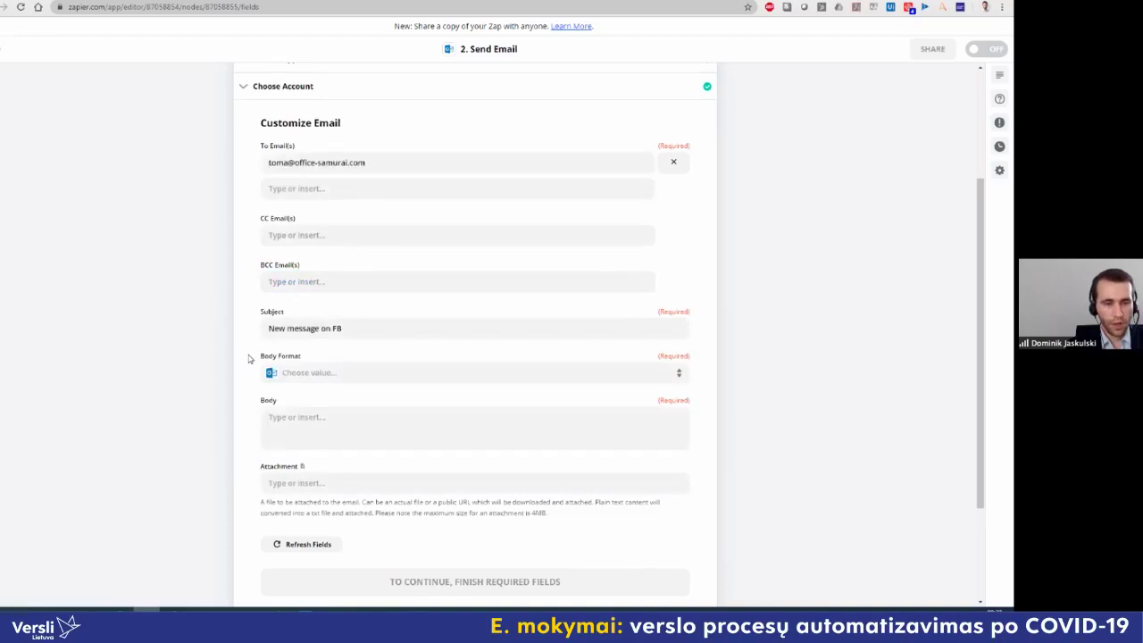
# Step: Choose HTML body format and write a body with Sender Full Name, Time and Message Text pills
pyautogui.scroll(-1, 277, 339)
pyautogui.click(310, 308)
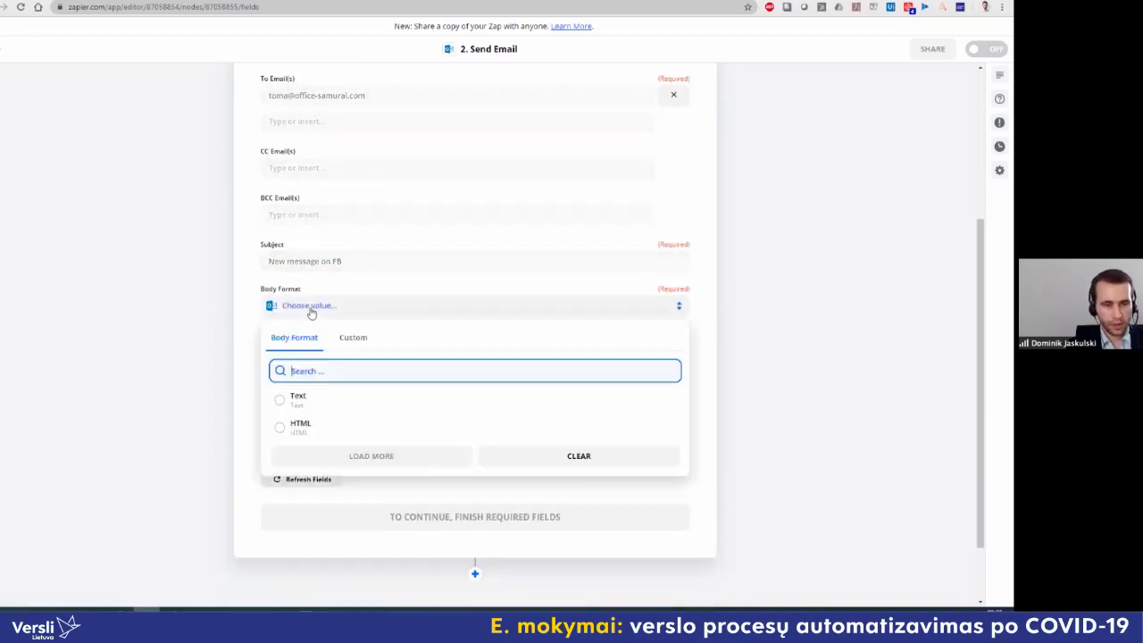
pyautogui.click(300, 425)
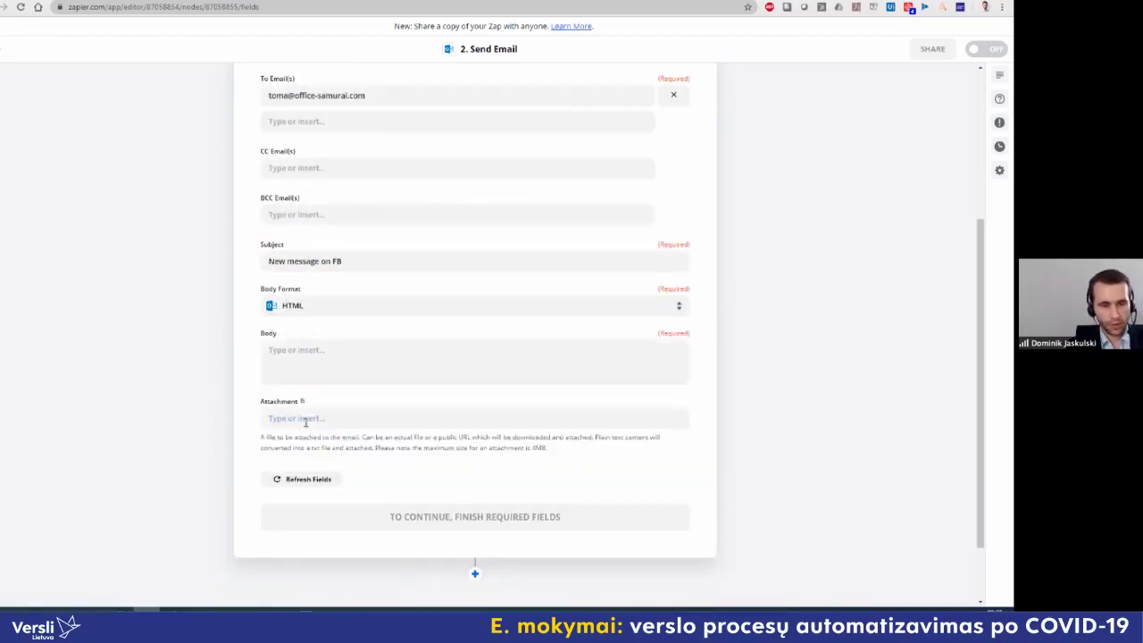
pyautogui.click(289, 363)
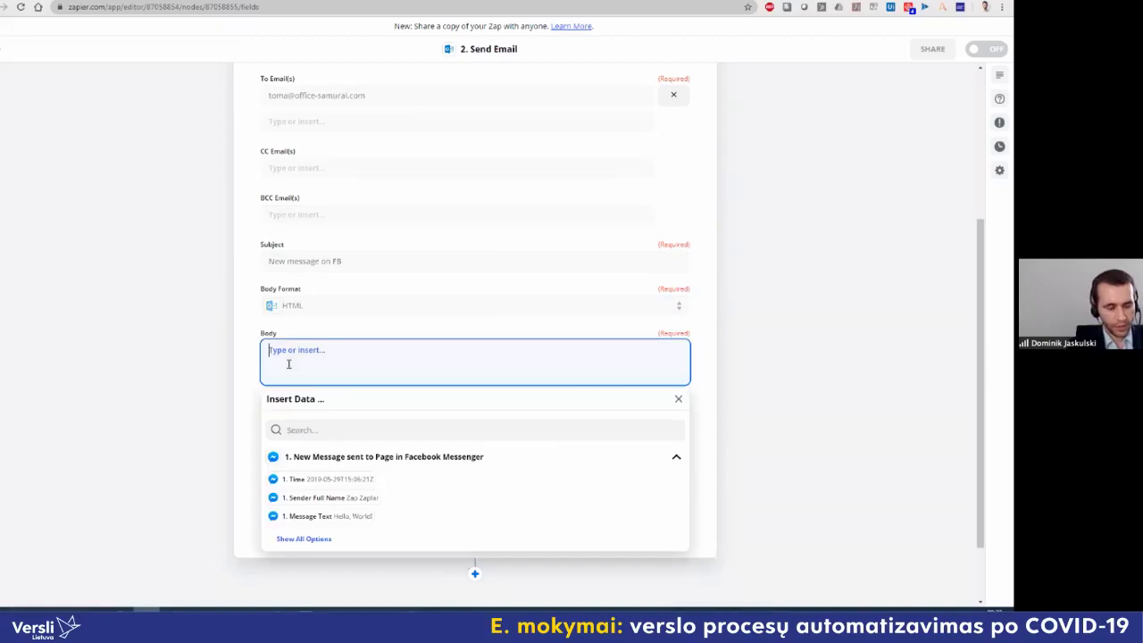
pyautogui.write('A pe')
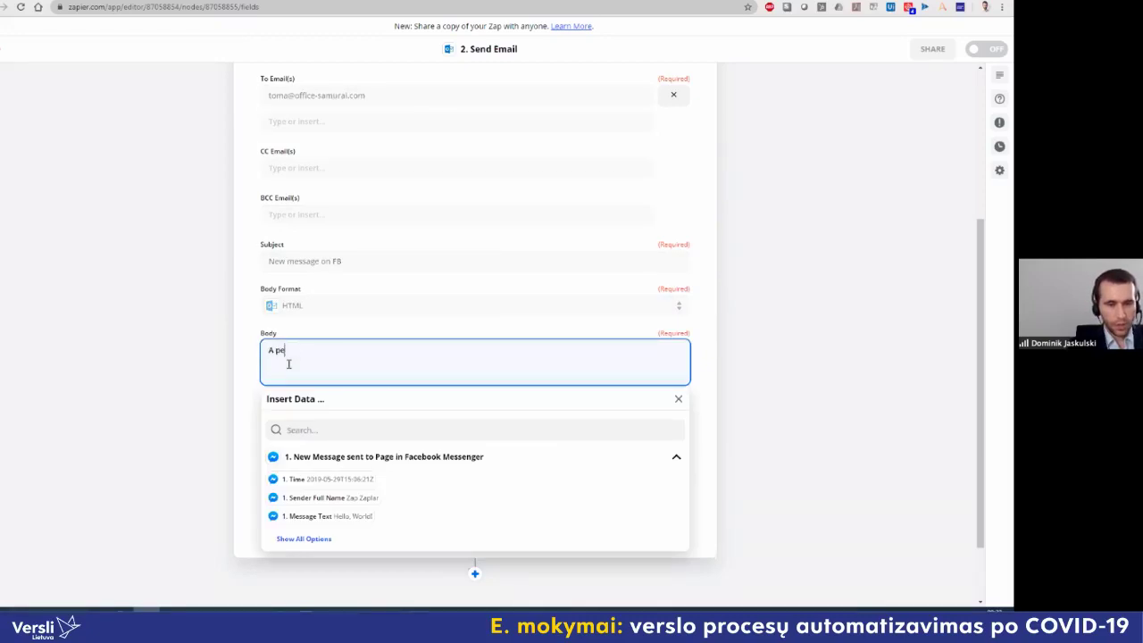
pyautogui.write('rson colled')
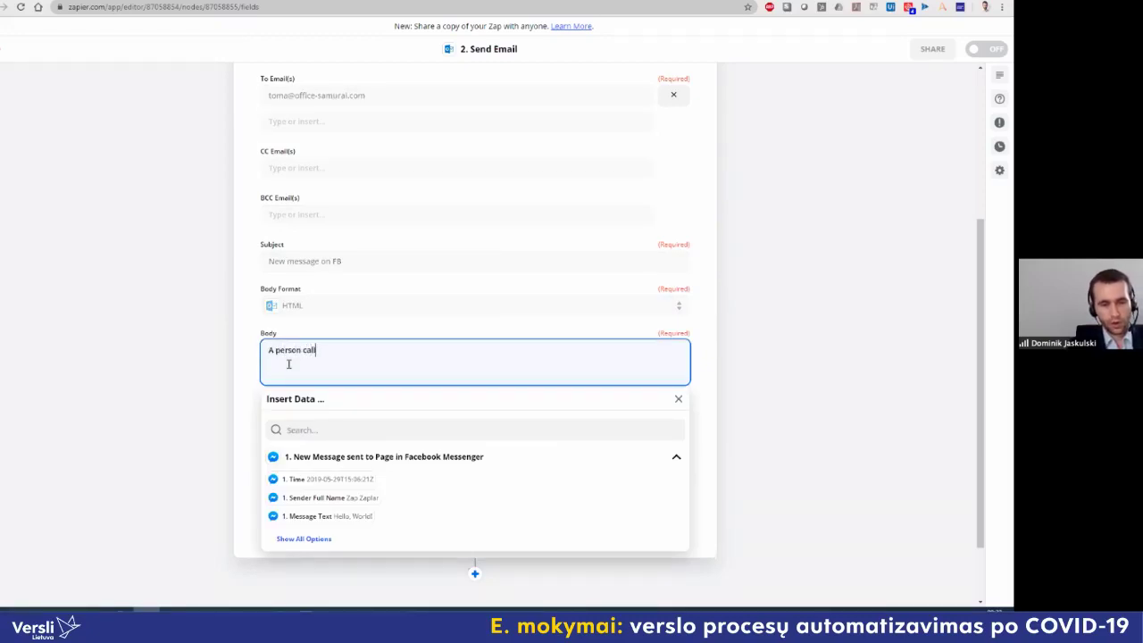
pyautogui.click(320, 503)
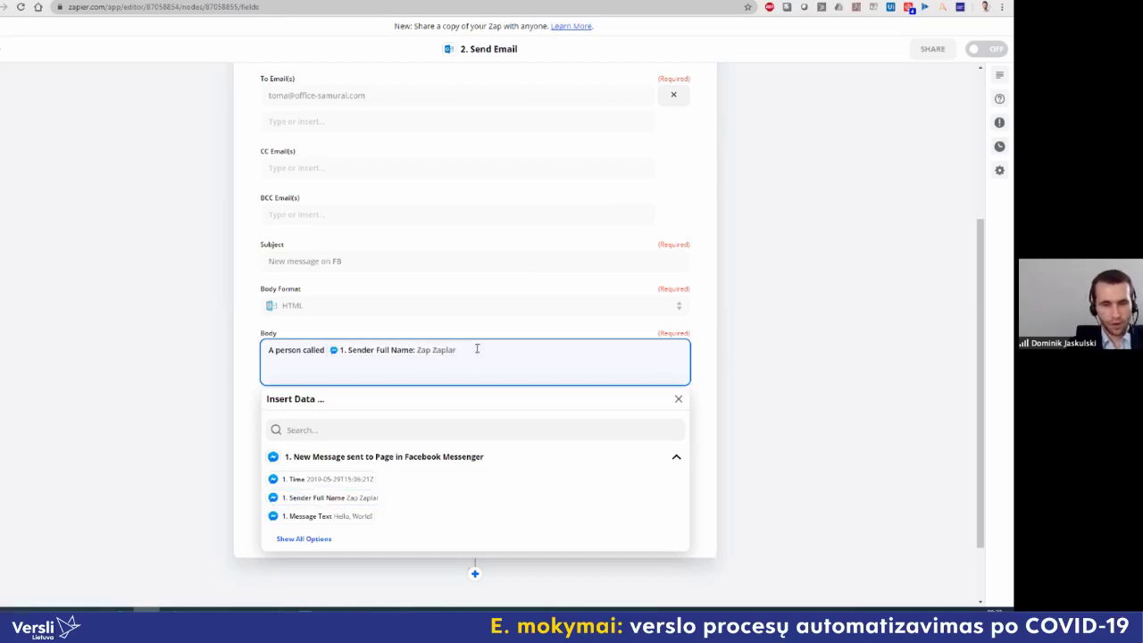
pyautogui.write('wrote')
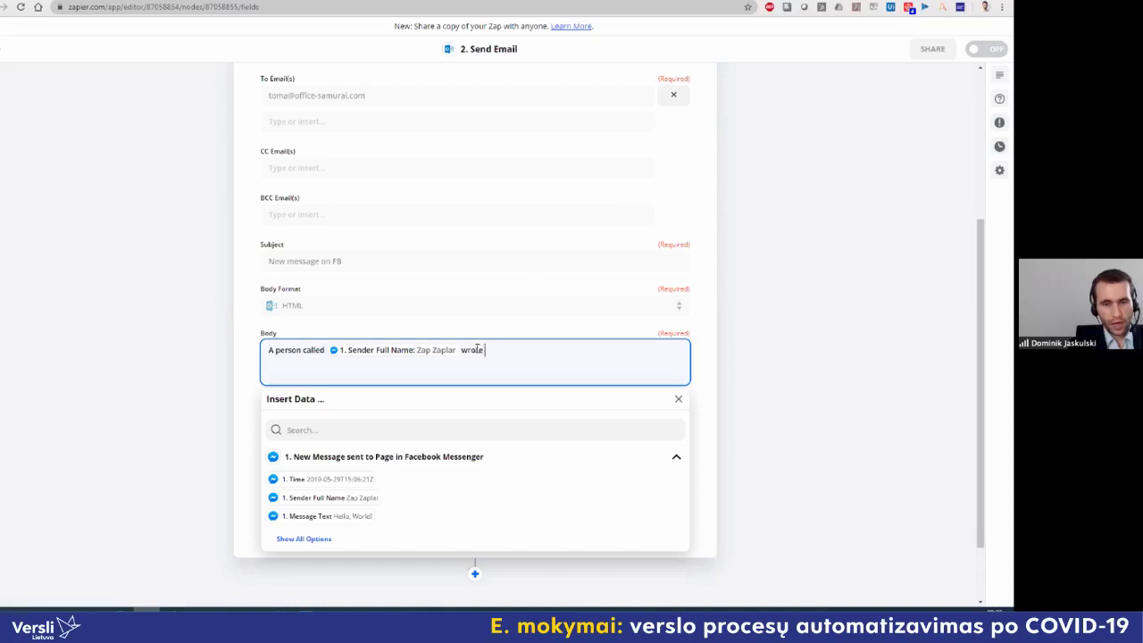
pyautogui.write(' us')
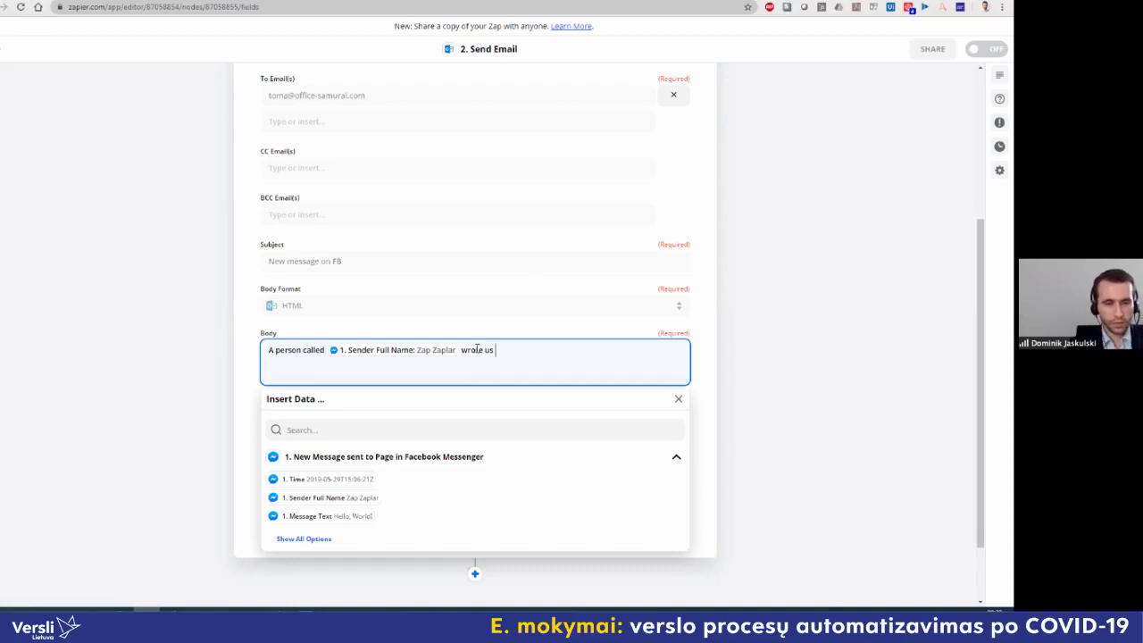
pyautogui.click(355, 482)
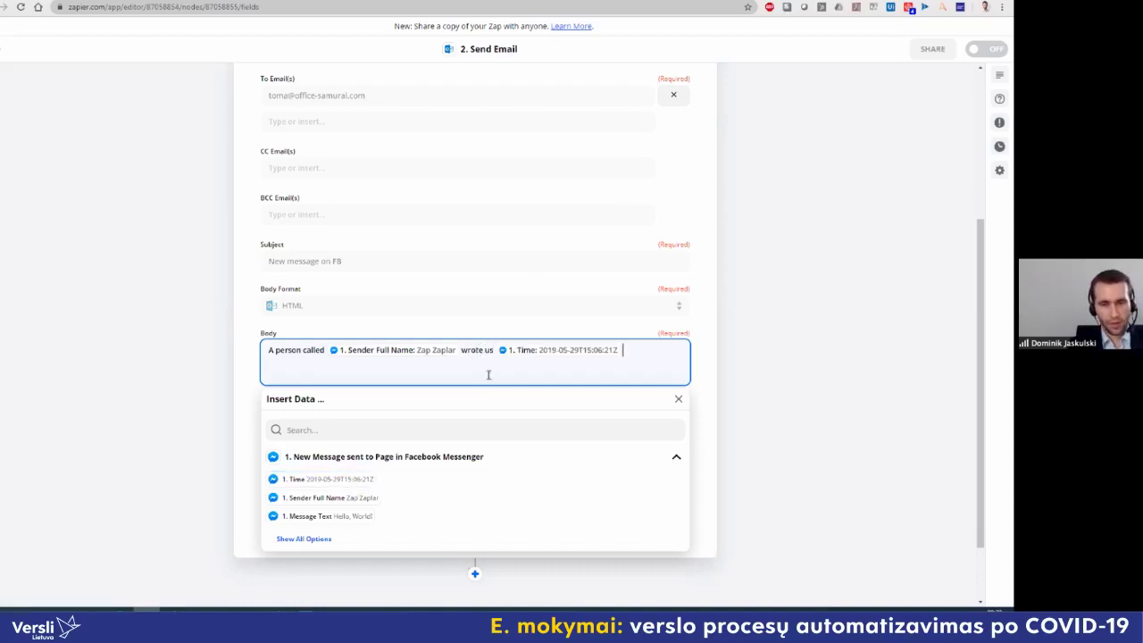
pyautogui.write('the follo')
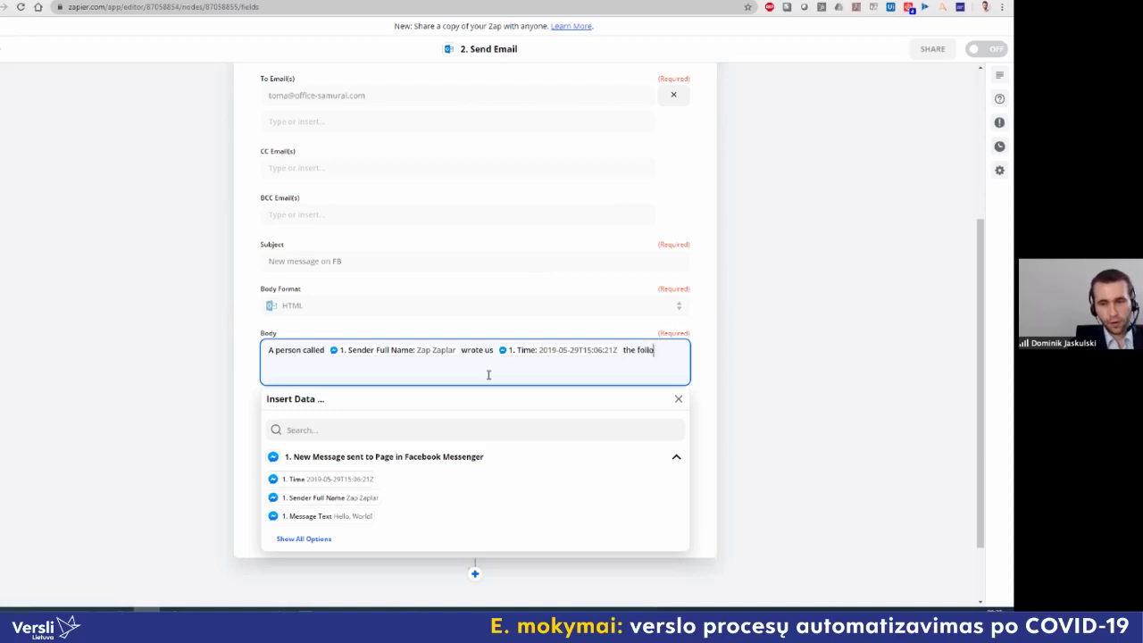
pyautogui.write('wing message:')
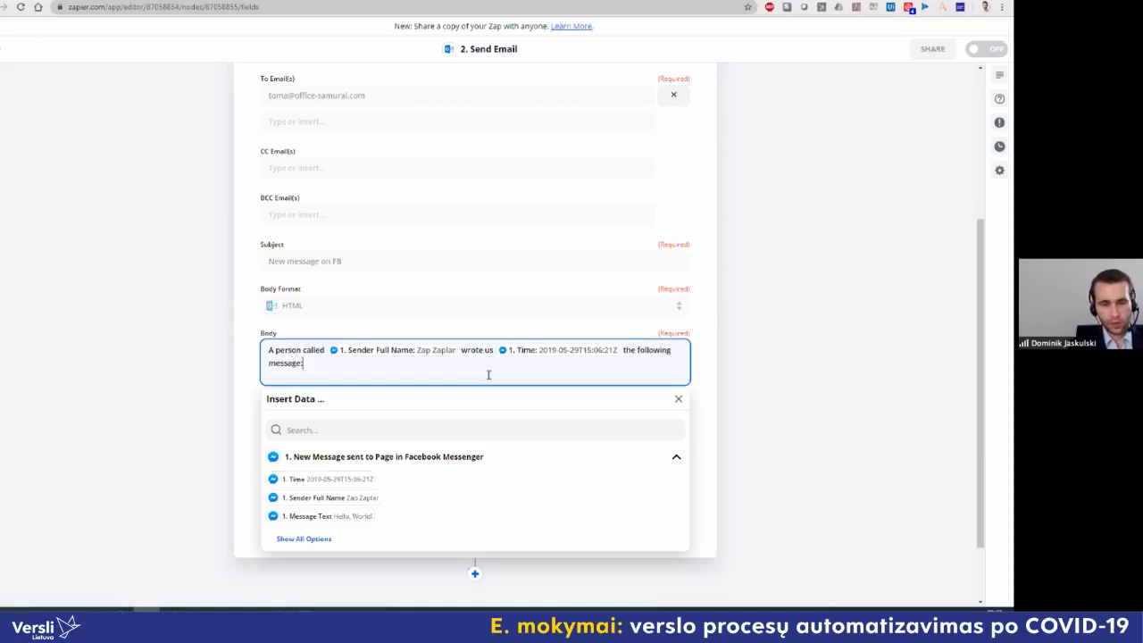
pyautogui.press('Return')
pyautogui.press('Return')
pyautogui.click(308, 531)
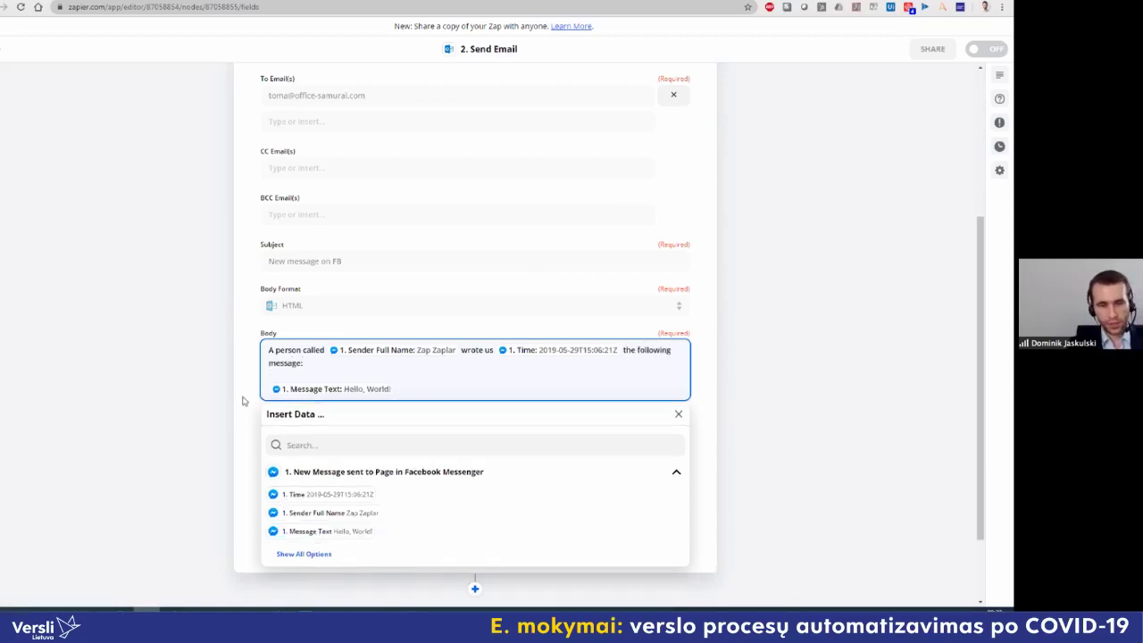
pyautogui.click(249, 392)
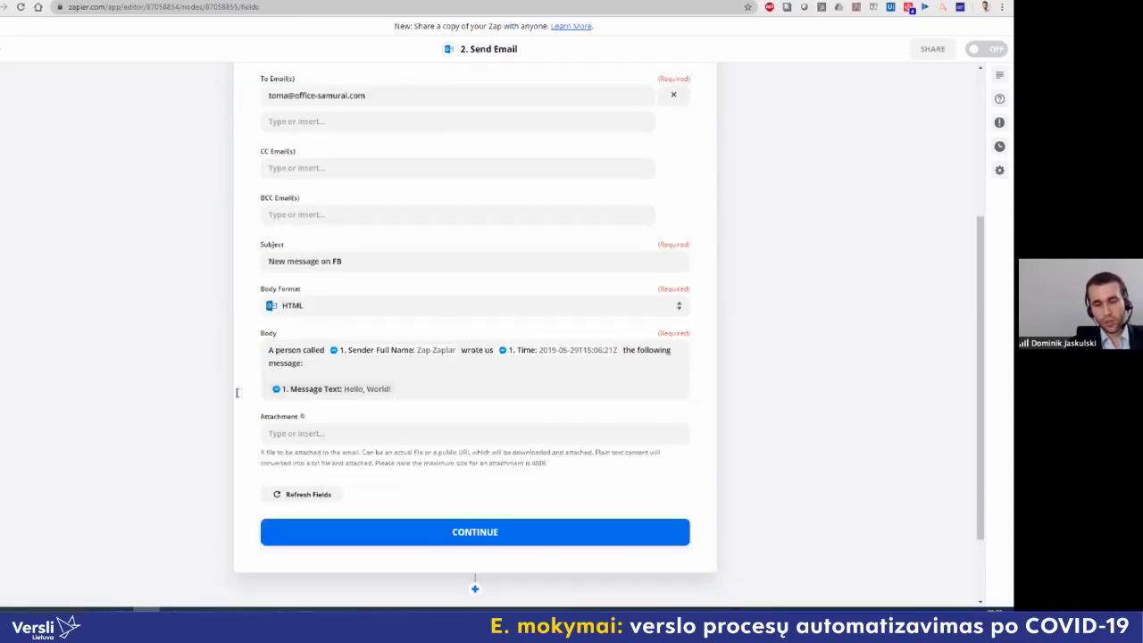
pyautogui.click(458, 532)
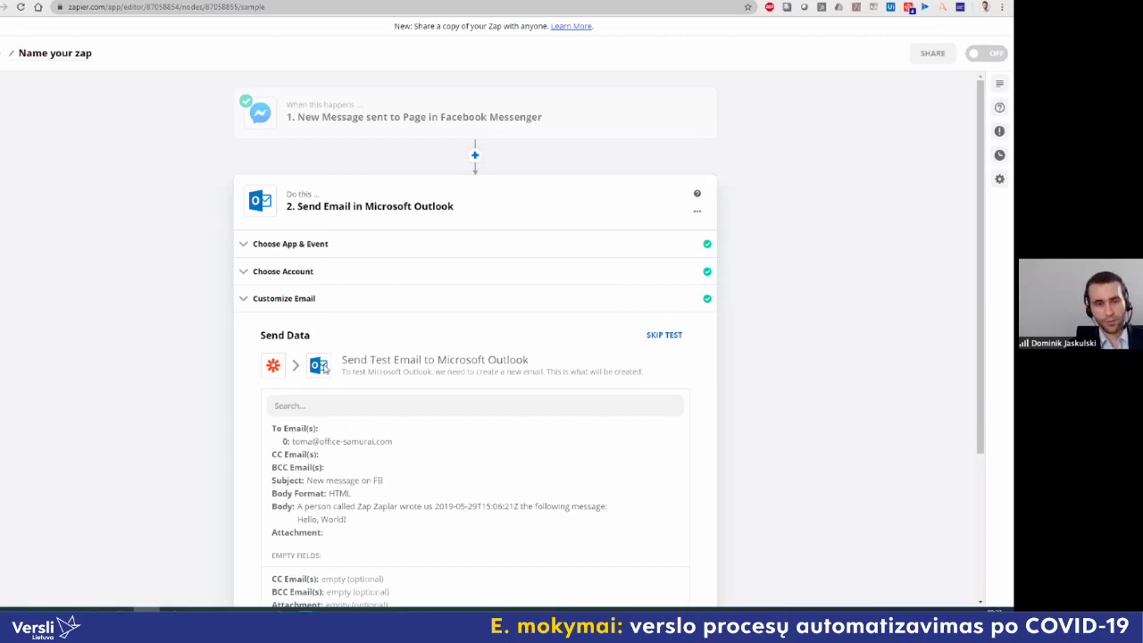
# Step: Send a successful Outlook test email, then finish editing to reach 'Your Zap Is Ready!'
pyautogui.scroll(-3, 326, 371)
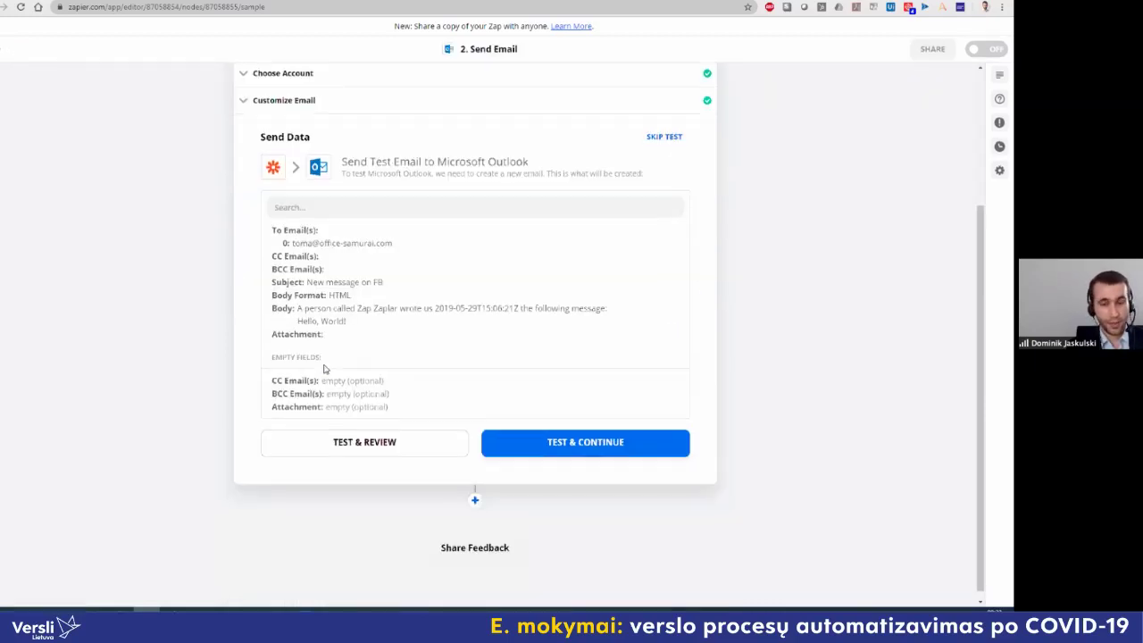
pyautogui.click(597, 445)
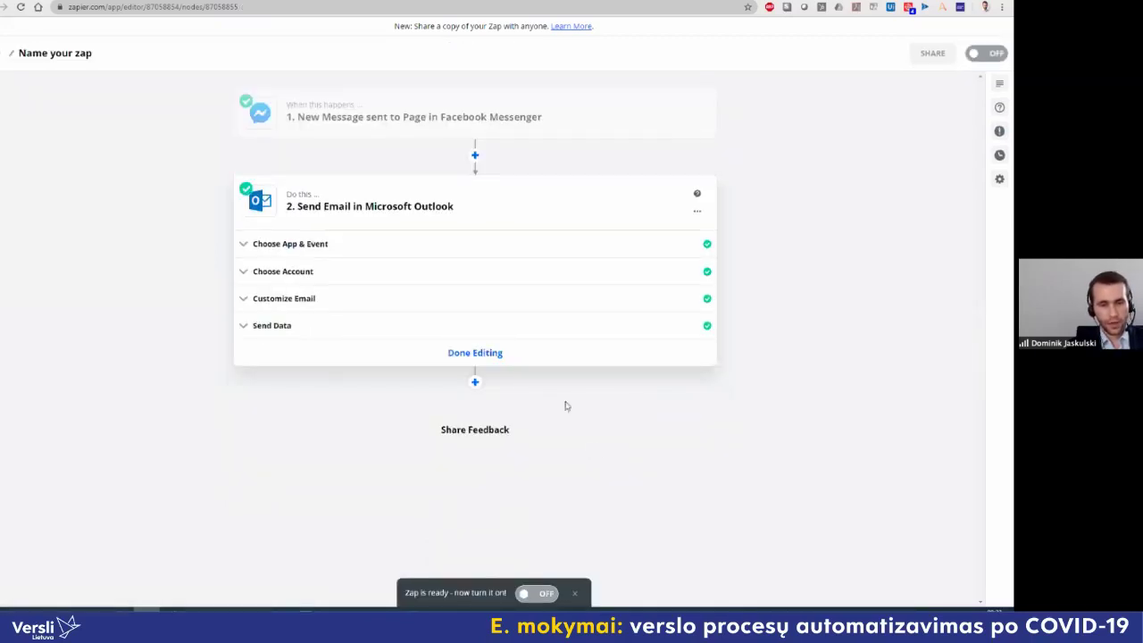
pyautogui.click(323, 336)
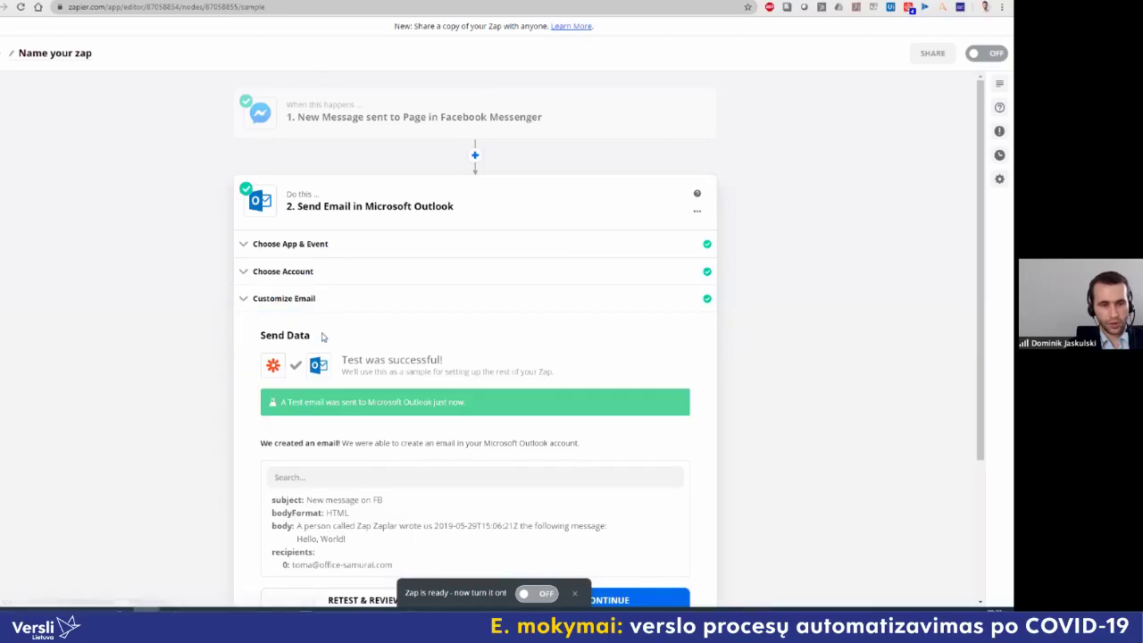
pyautogui.moveTo(357, 363); pyautogui.dragTo(454, 363)
pyautogui.click(477, 369)
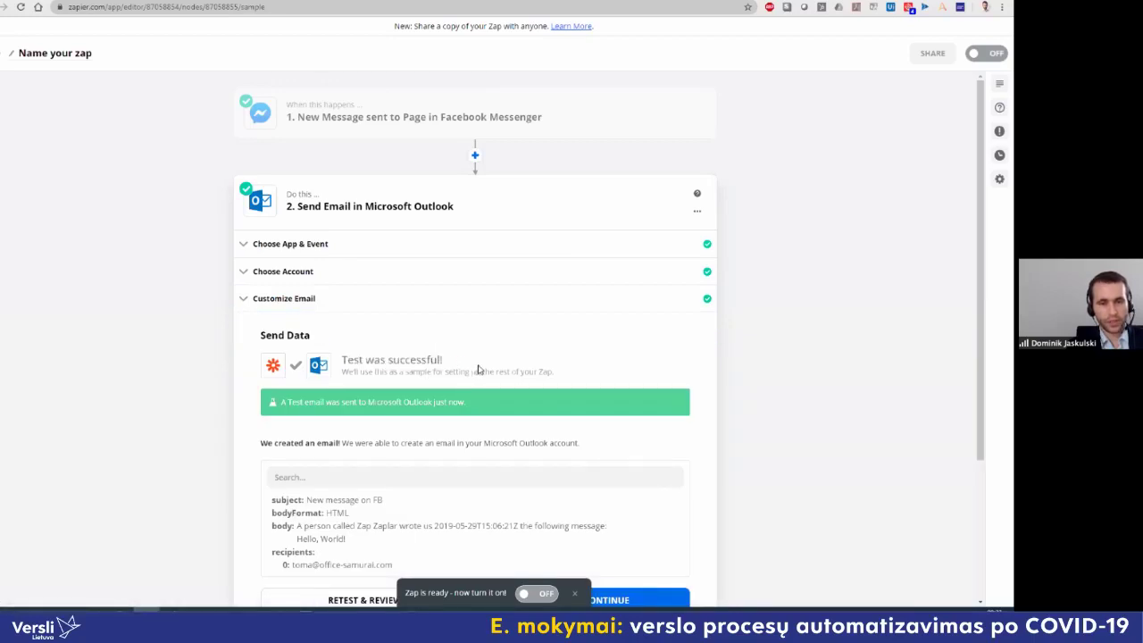
pyautogui.scroll(-3, 478, 369)
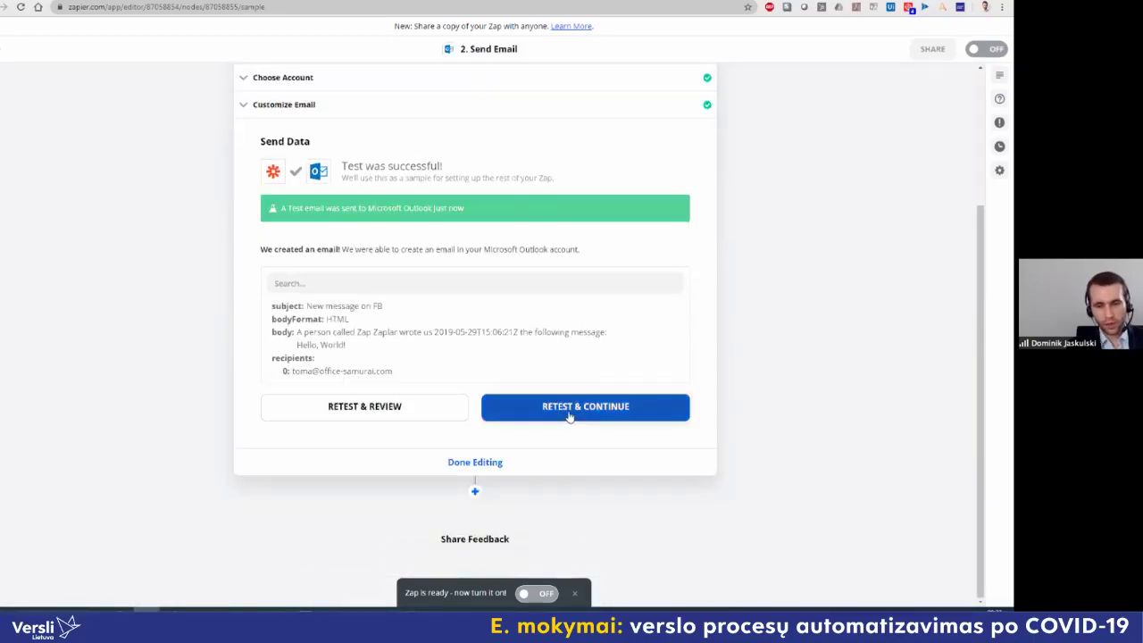
pyautogui.click(485, 467)
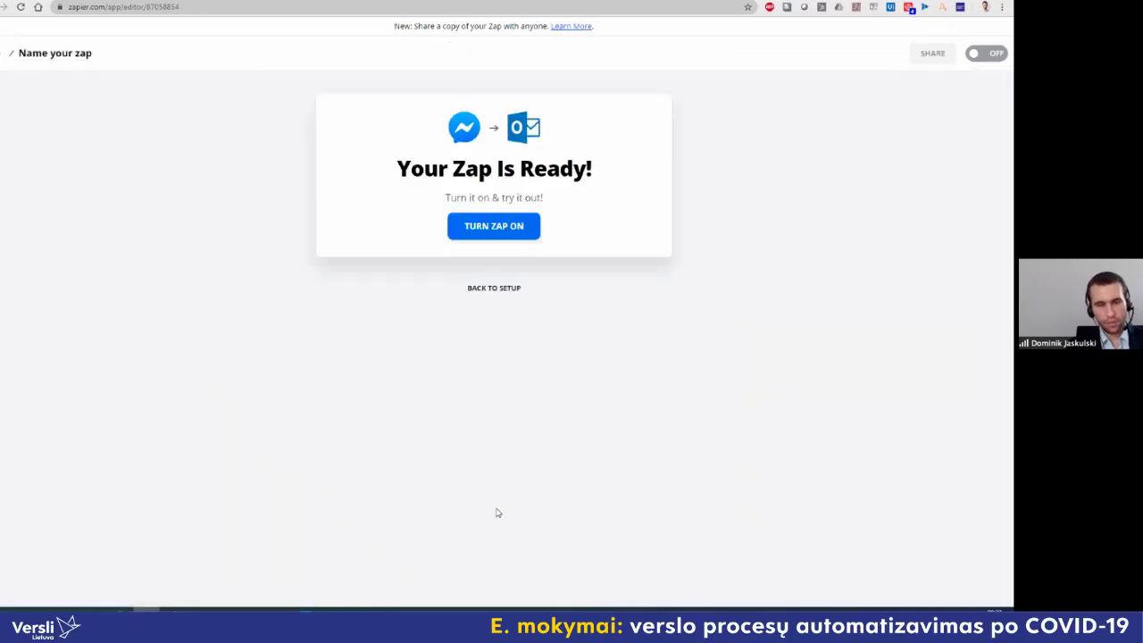
# Step: Turn on the Messenger-to-Outlook zap and open My Zaps, where it shows as ON
pyautogui.click(509, 231)
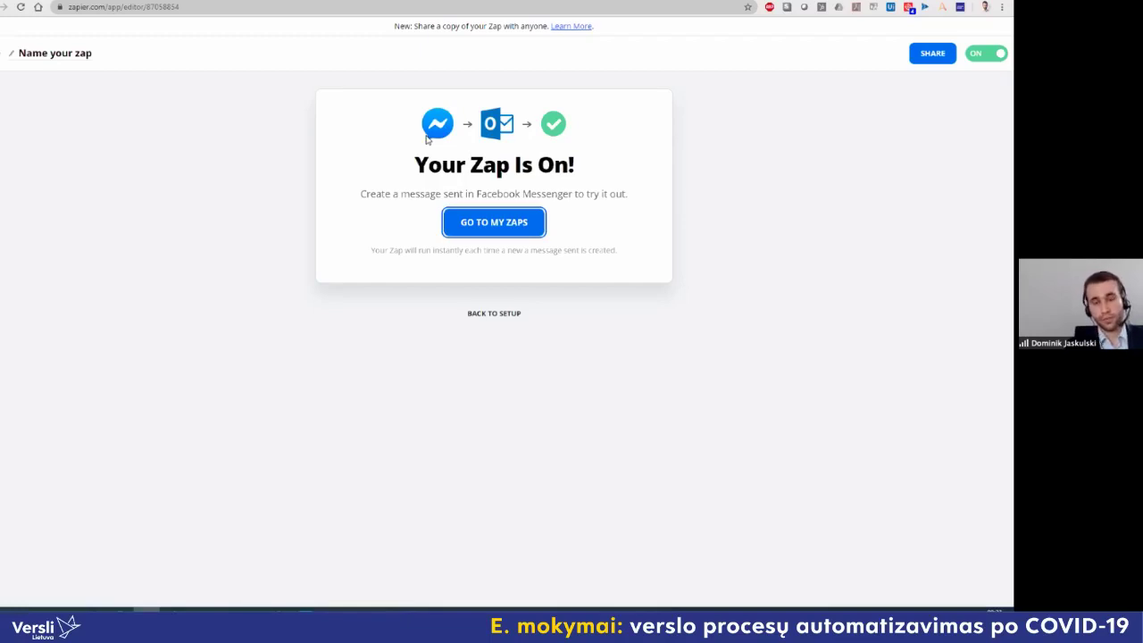
pyautogui.click(510, 219)
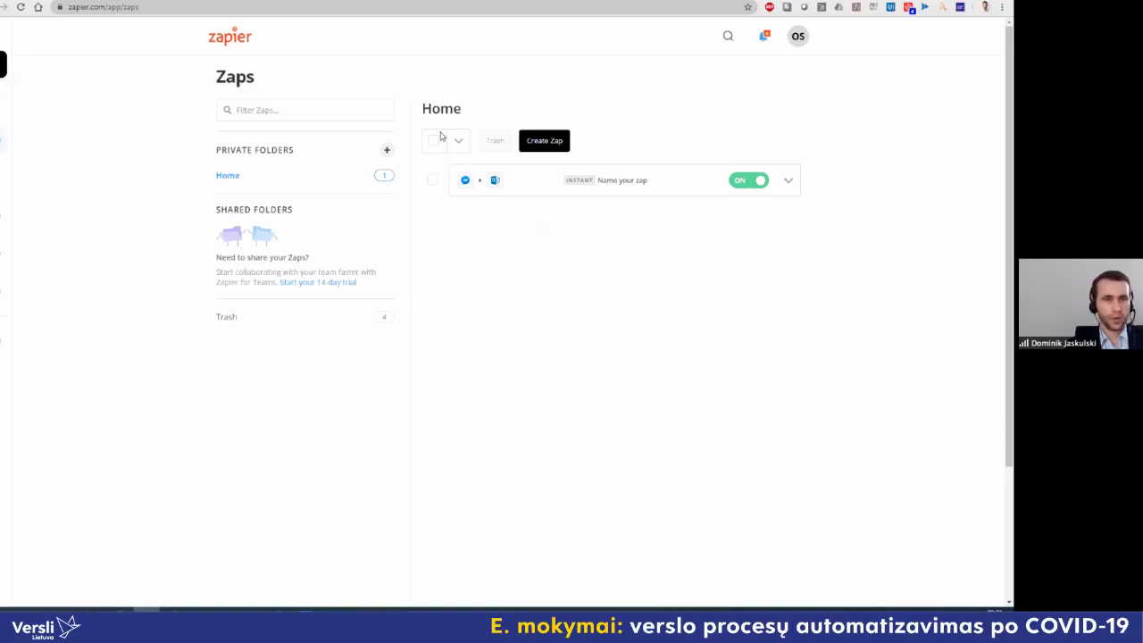
# Step: Switch to the browser tab with Zapier's customer-support automation examples article
pyautogui.hotkey('ctrl', 'Tab')
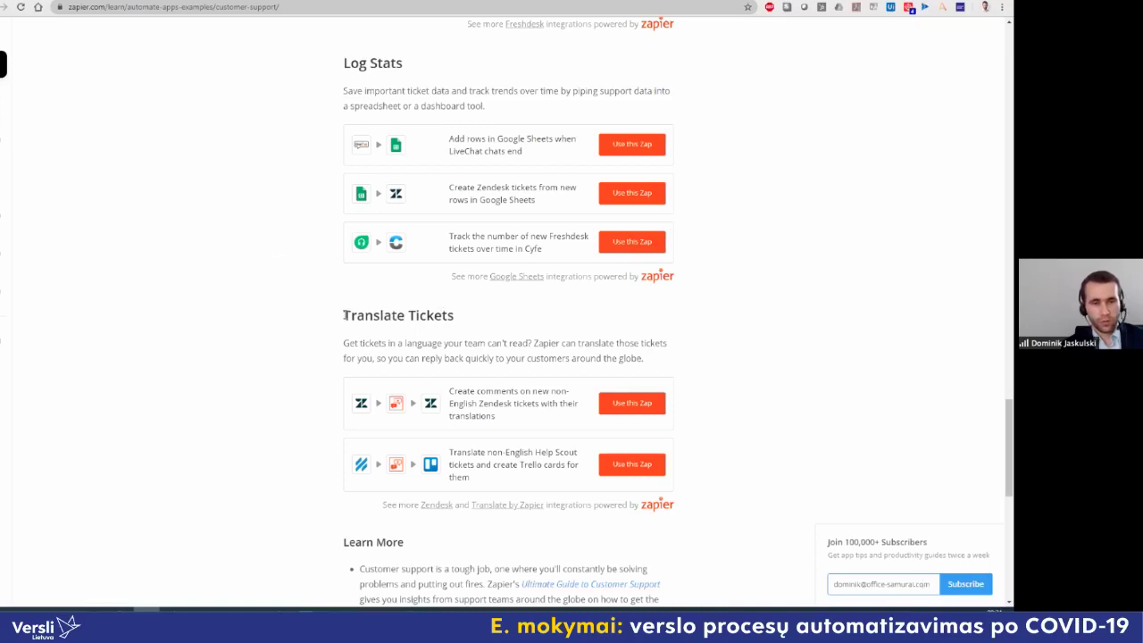
pyautogui.tripleClick(418, 315)
pyautogui.click(465, 328)
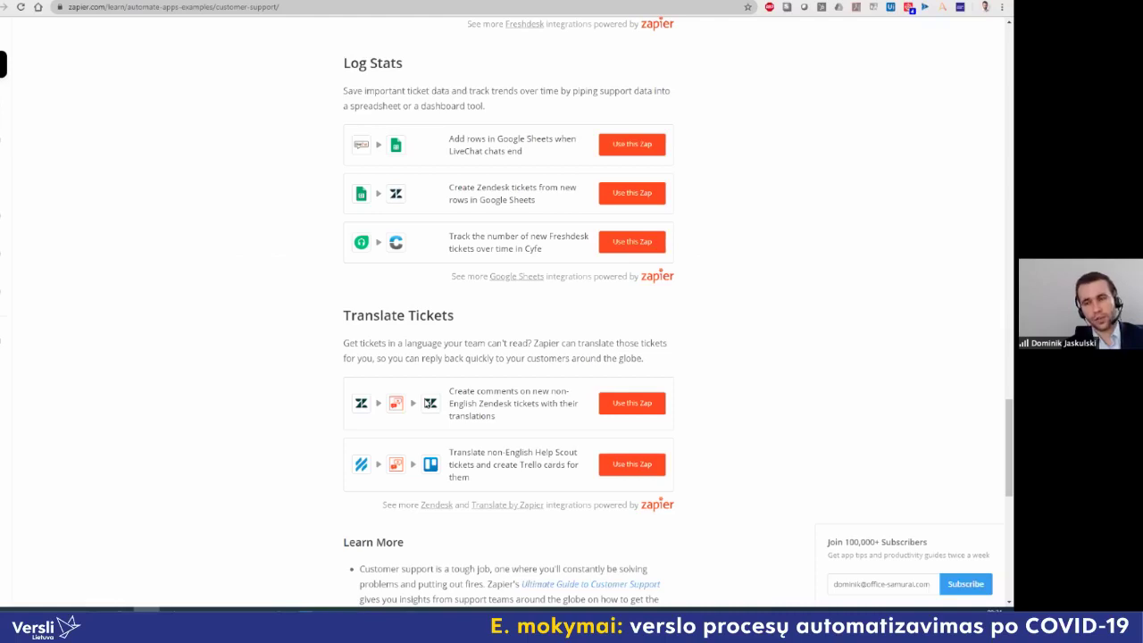
pyautogui.scroll(4, 425, 403)
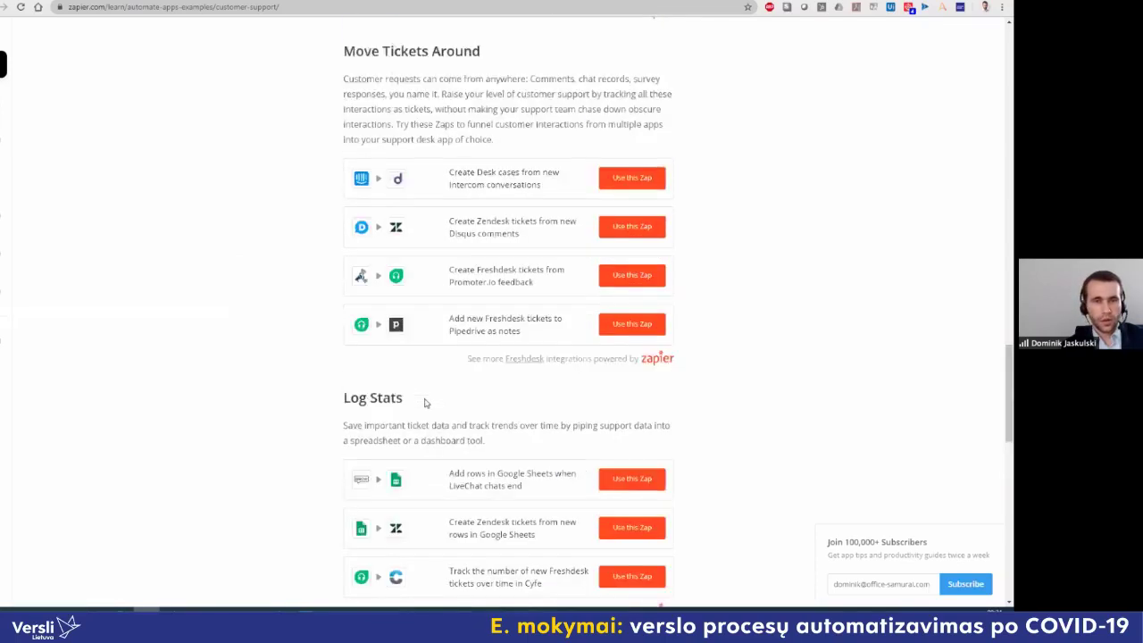
pyautogui.tripleClick(489, 91)
pyautogui.click(426, 263)
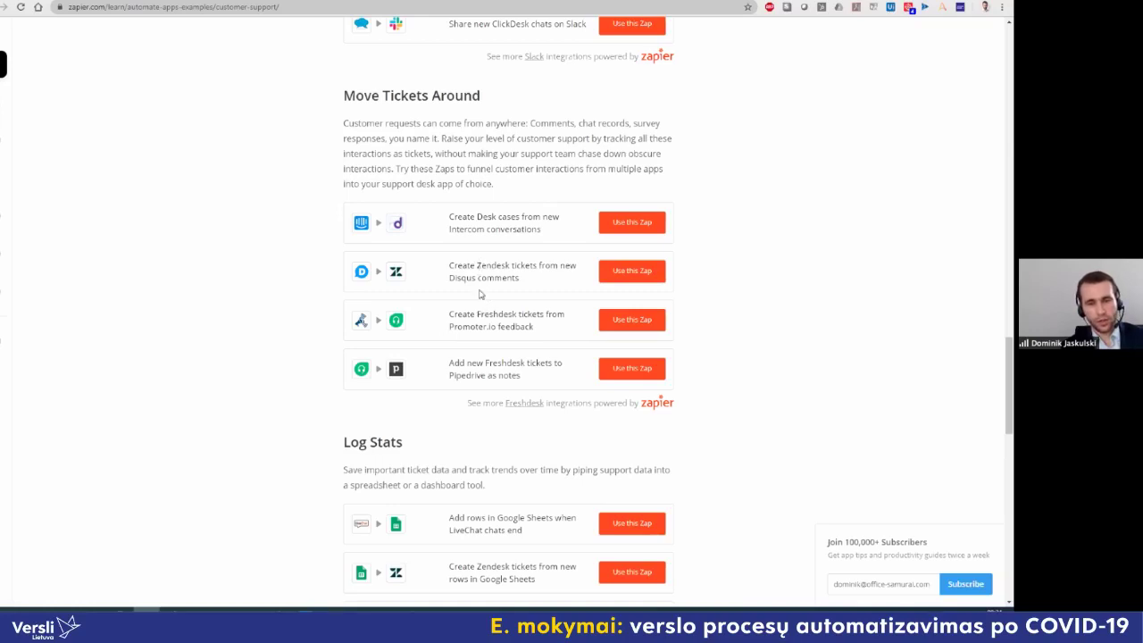
pyautogui.scroll(4, 478, 294)
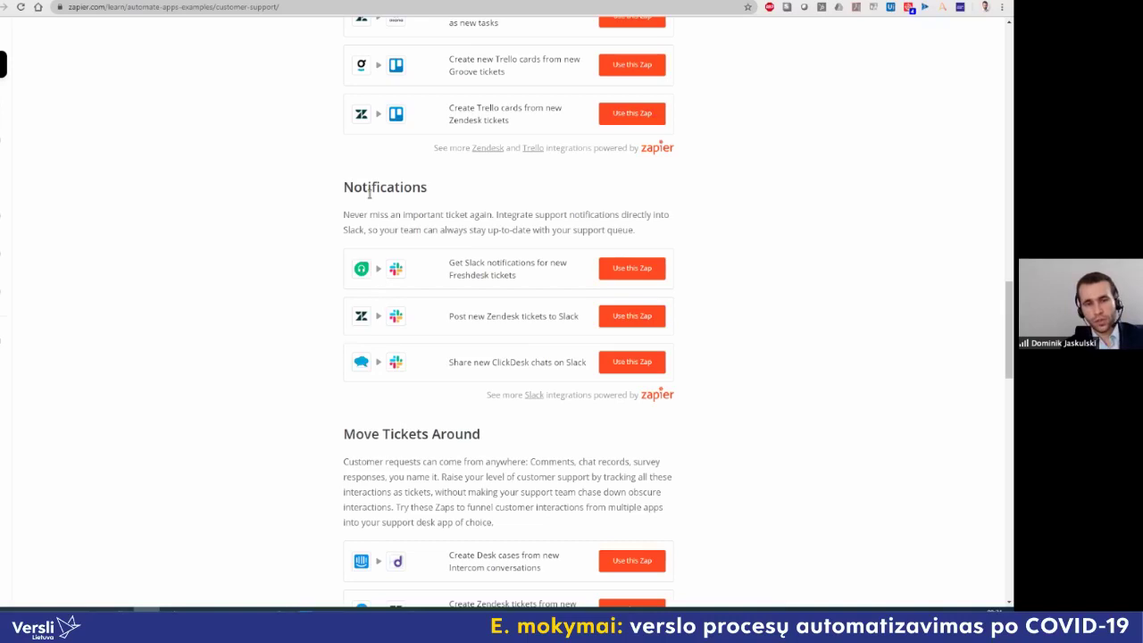
pyautogui.scroll(3, 381, 258)
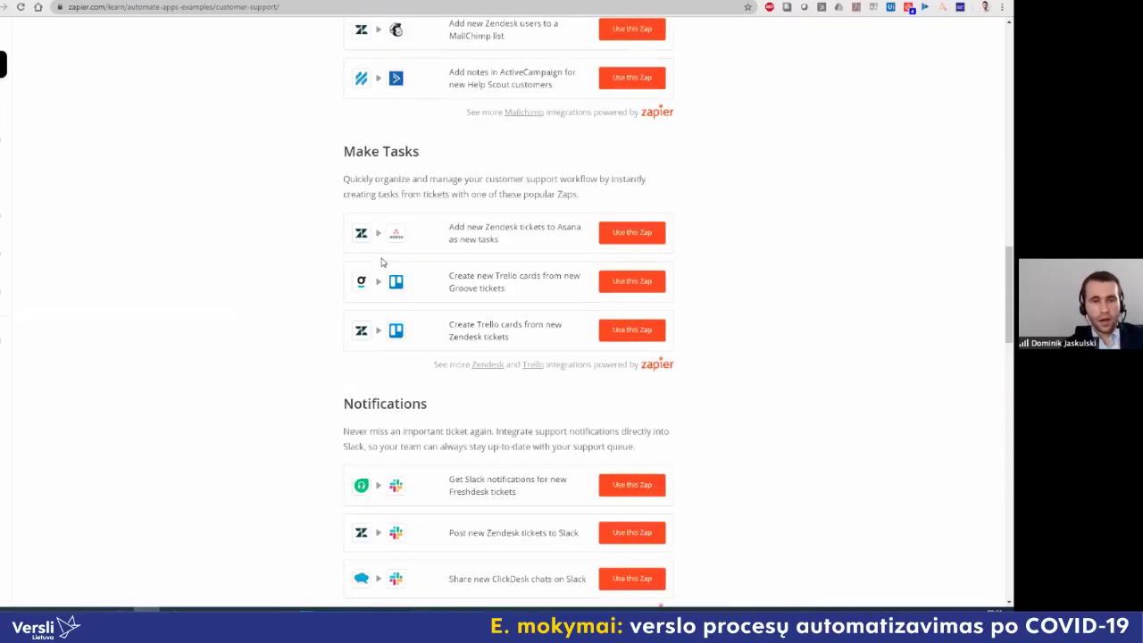
pyautogui.moveTo(345, 154); pyautogui.dragTo(419, 154)
pyautogui.click(417, 186)
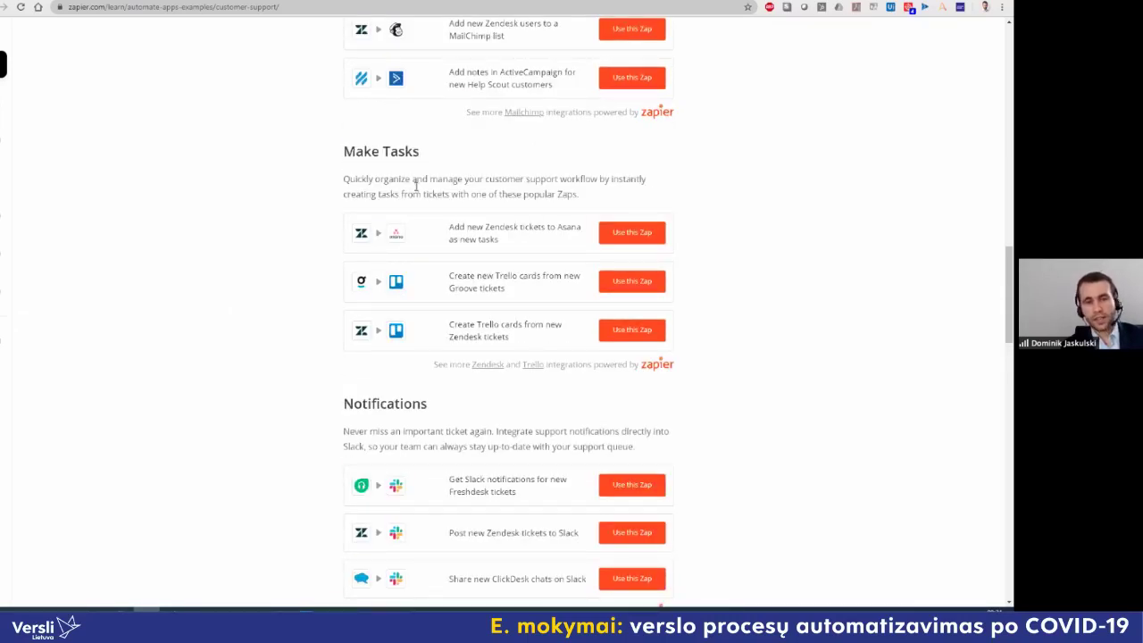
pyautogui.scroll(4, 432, 254)
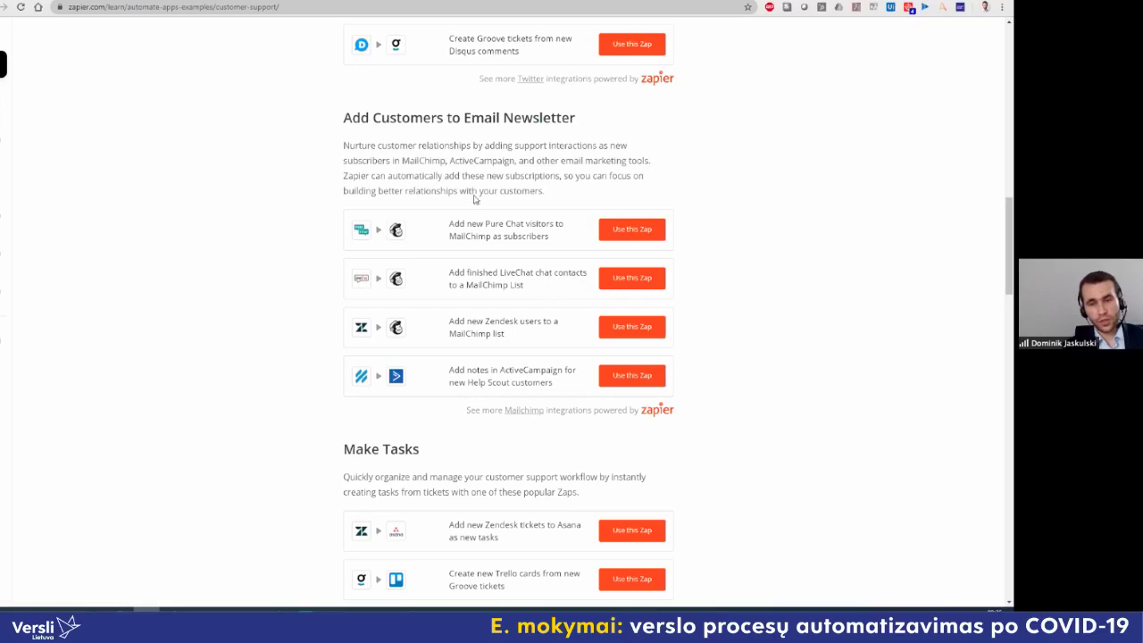
pyautogui.scroll(4, 459, 308)
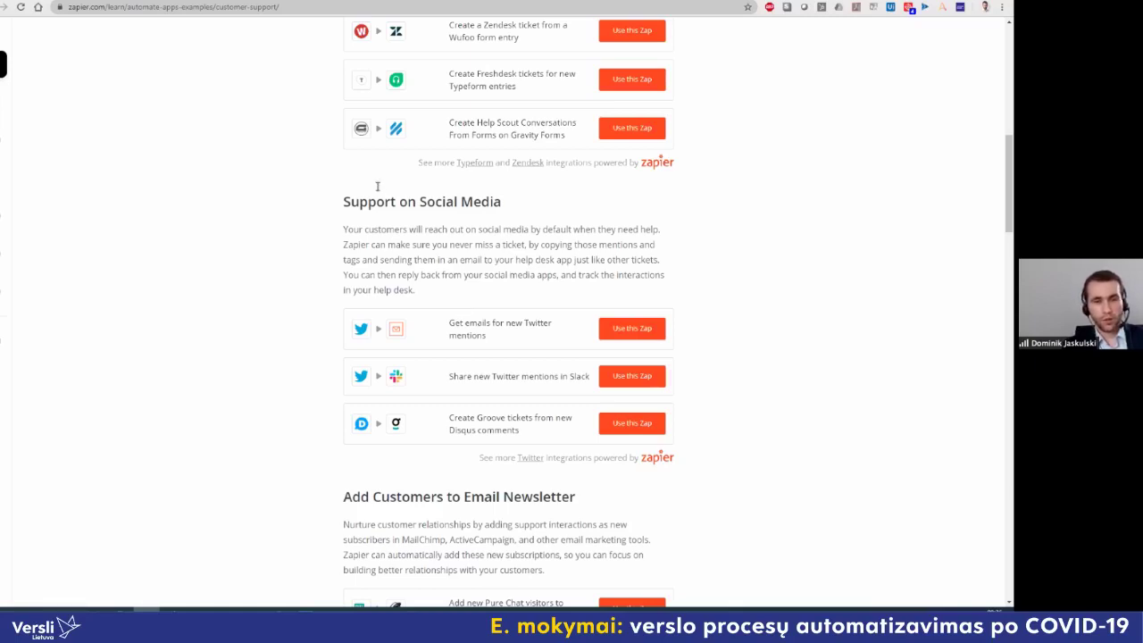
pyautogui.moveTo(335, 202); pyautogui.dragTo(503, 204)
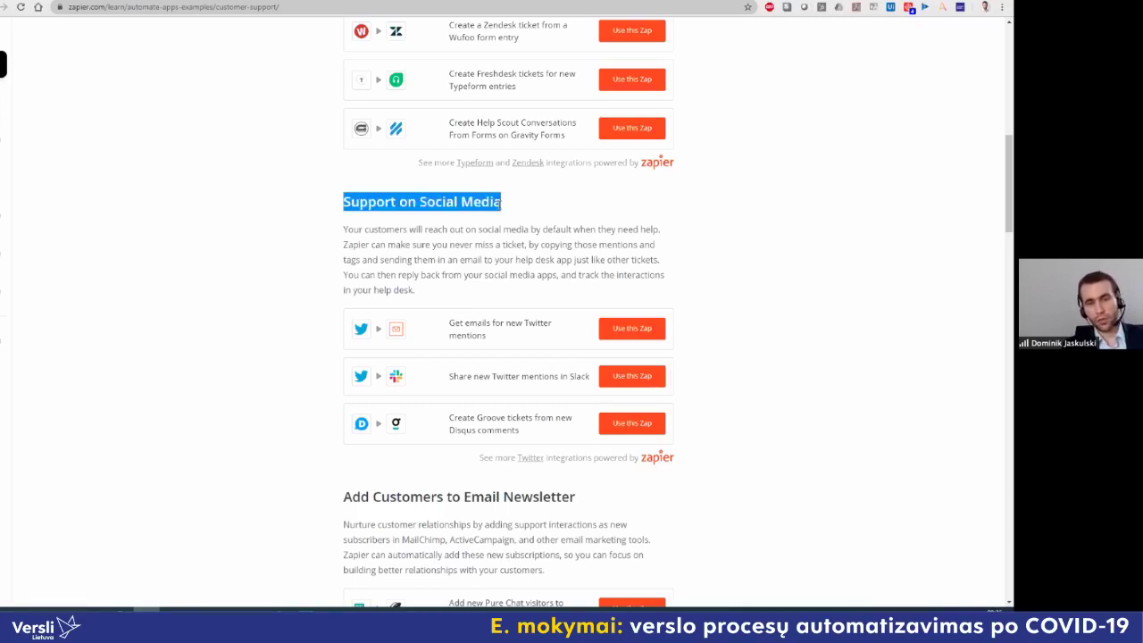
pyautogui.click(491, 206)
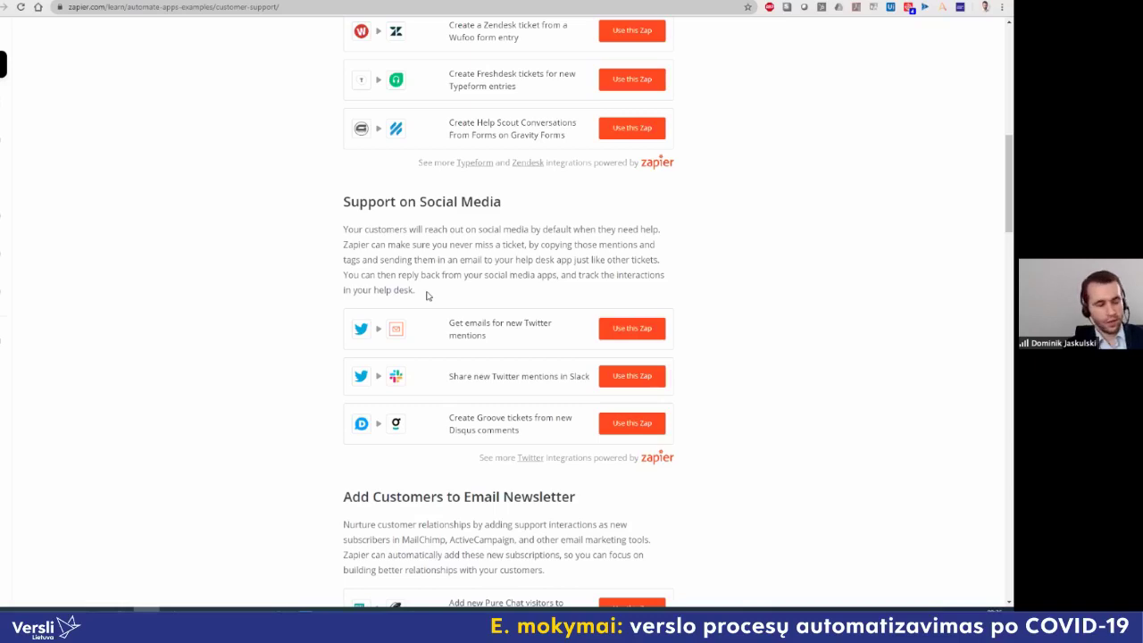
pyautogui.scroll(3, 426, 297)
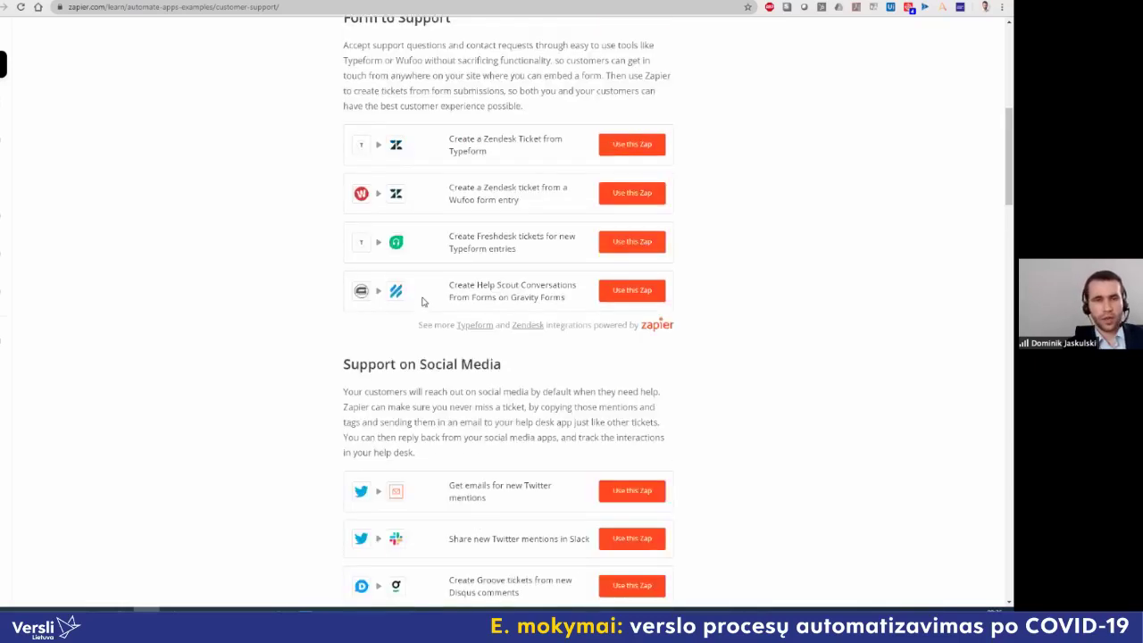
pyautogui.scroll(1, 423, 302)
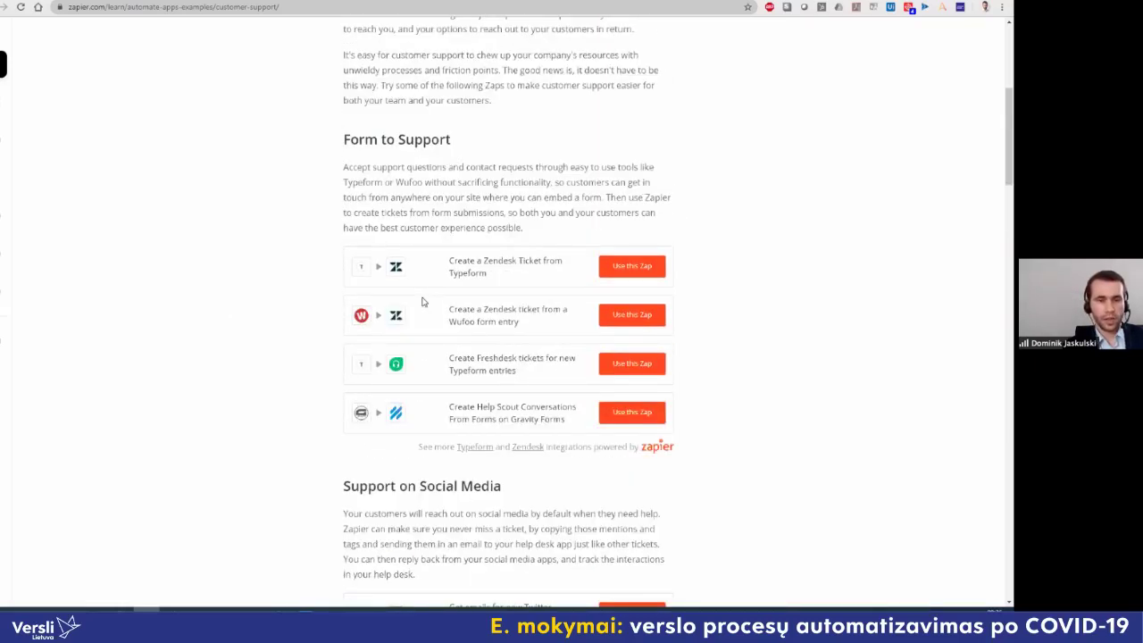
pyautogui.scroll(5, 423, 302)
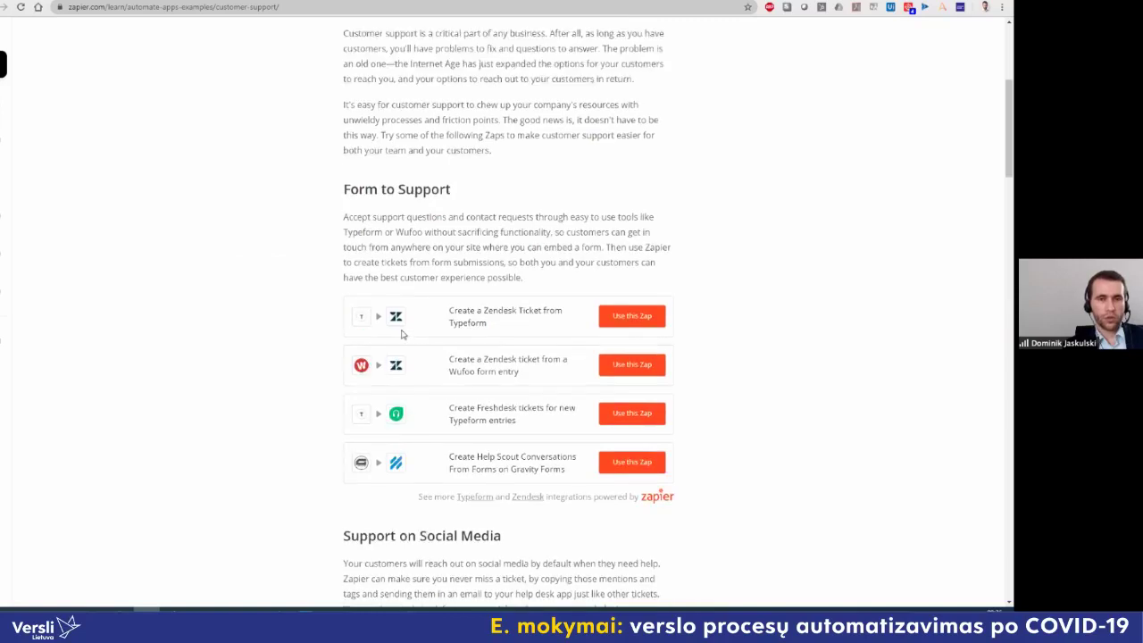
pyautogui.click(447, 43)
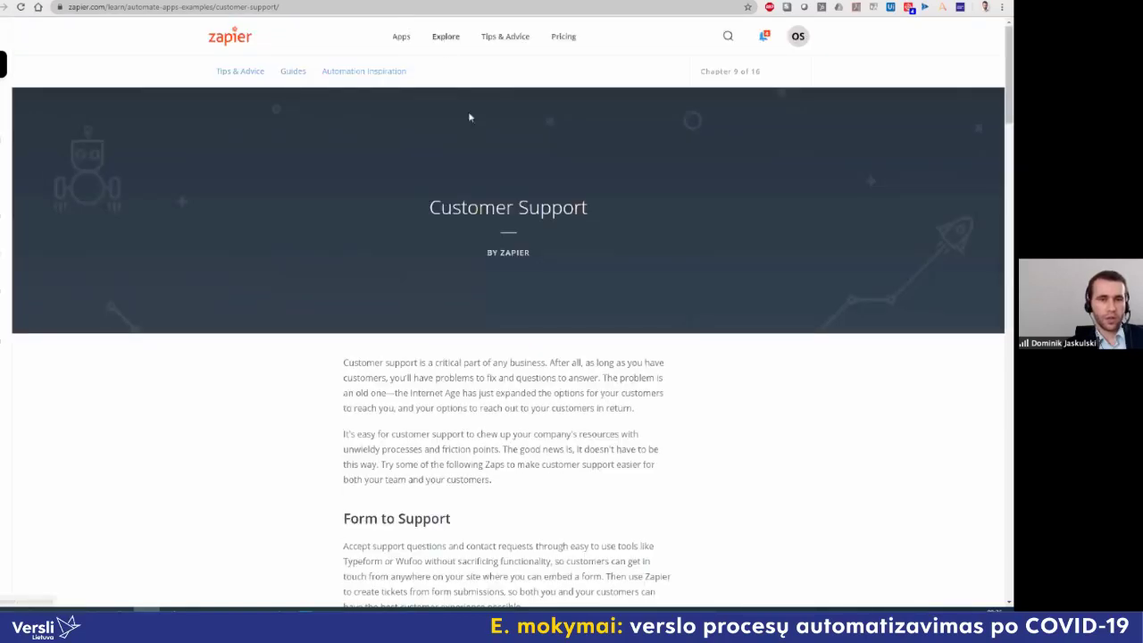
# Step: Browse Zapier's Automation Inspiration category tiles, then switch back to the Power Automate Templates tab
pyautogui.click(373, 74)
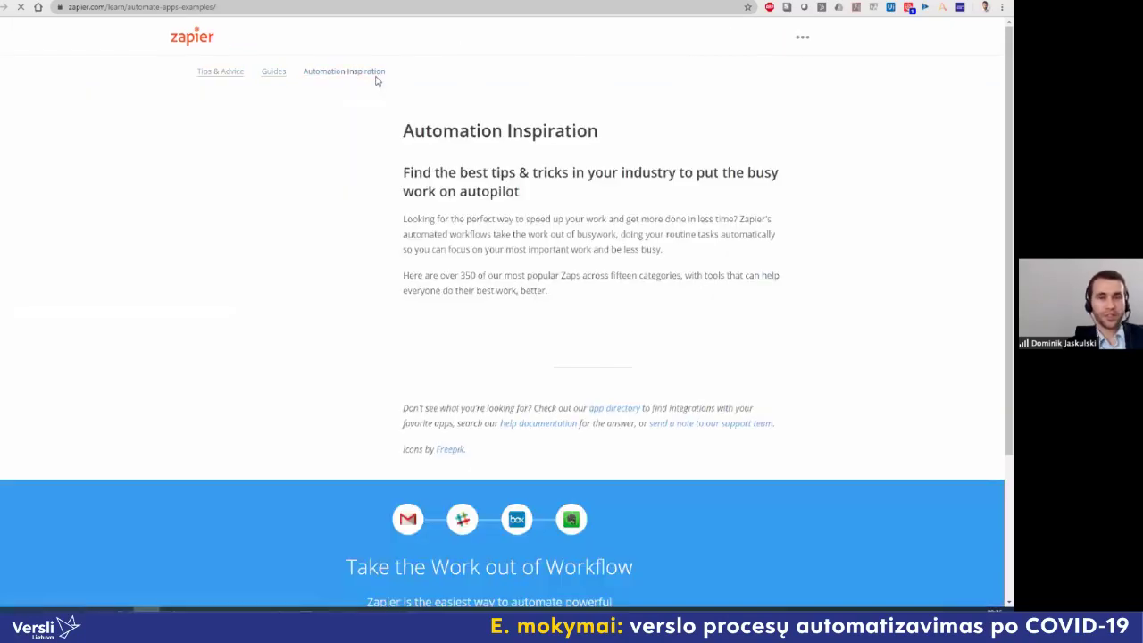
pyautogui.scroll(-3, 338, 234)
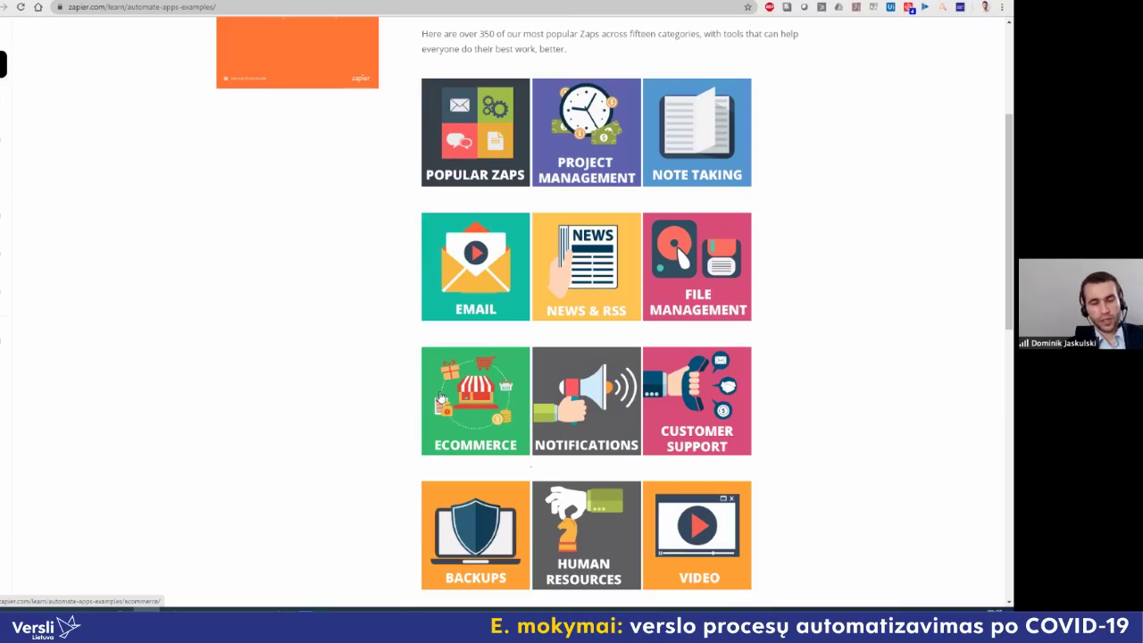
pyautogui.scroll(-1, 440, 398)
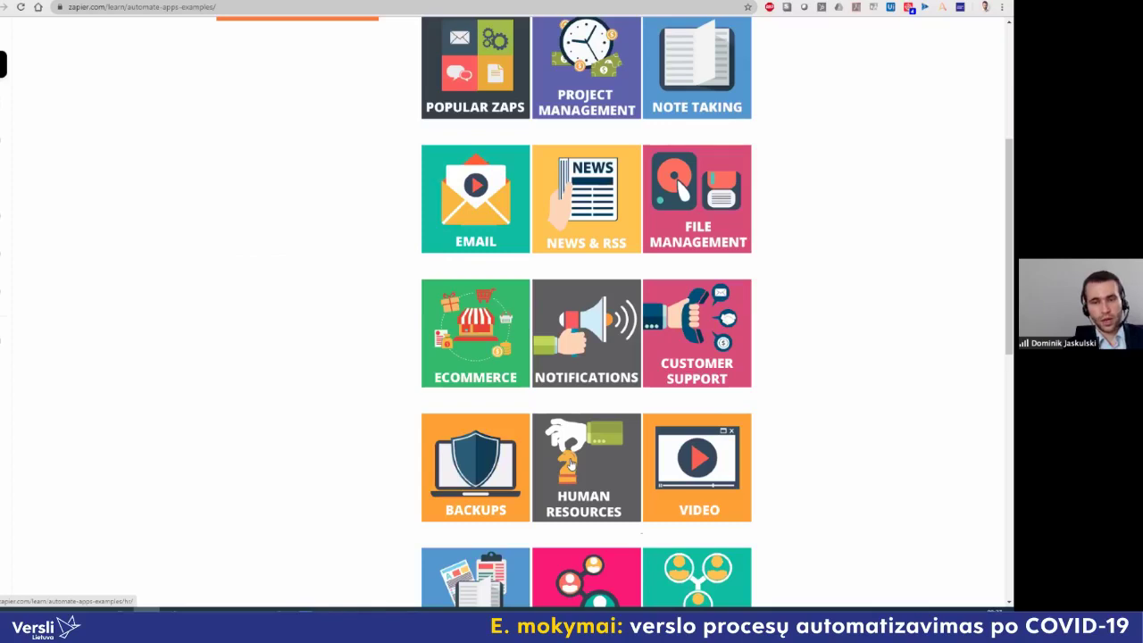
pyautogui.scroll(-1, 570, 462)
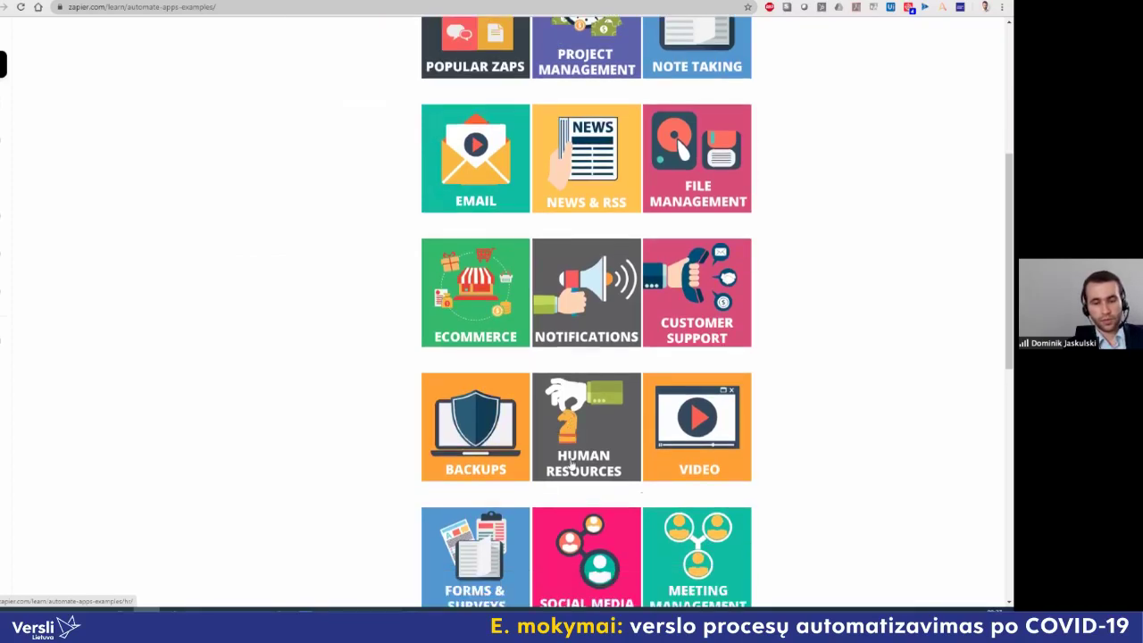
pyautogui.scroll(5, 572, 462)
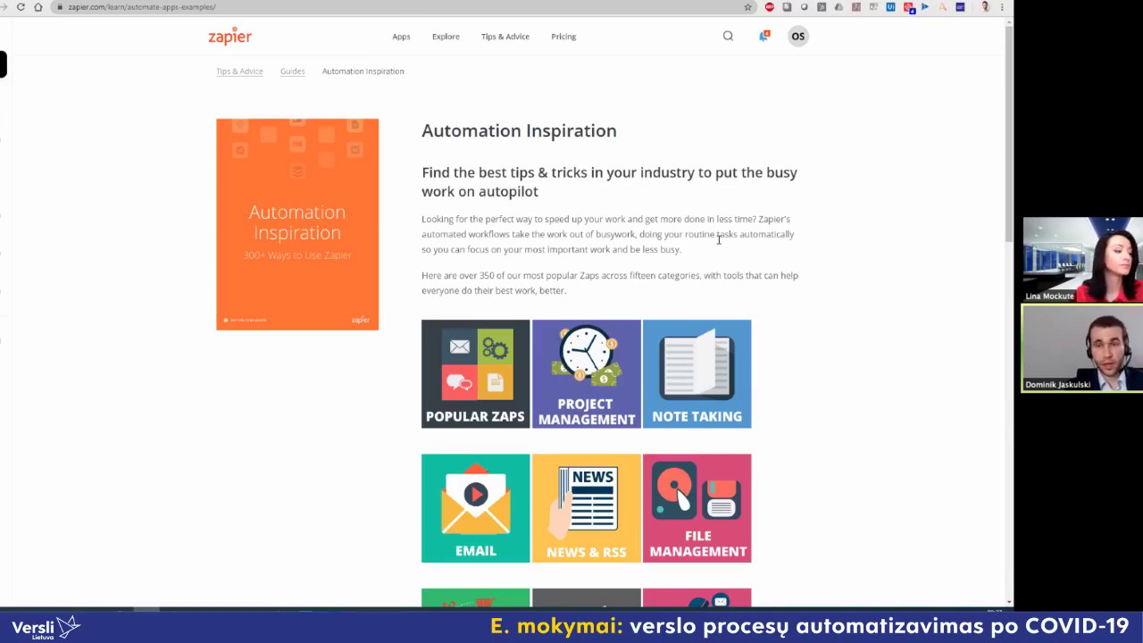
pyautogui.hotkey('ctrl', 'Tab')
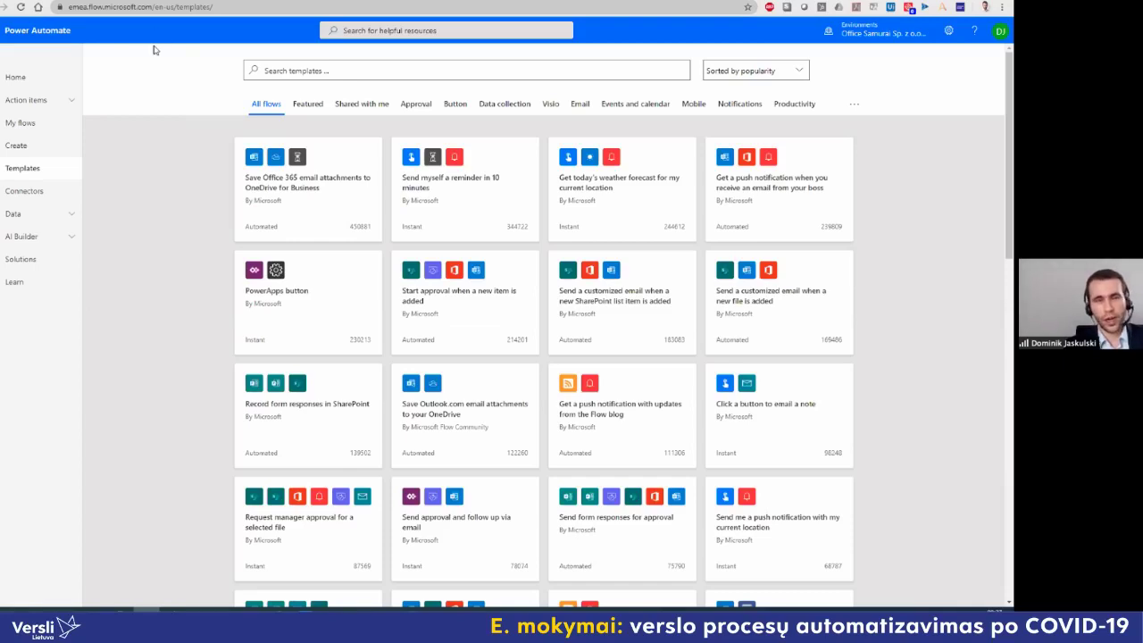
pyautogui.click(154, 8)
pyautogui.write('flow')
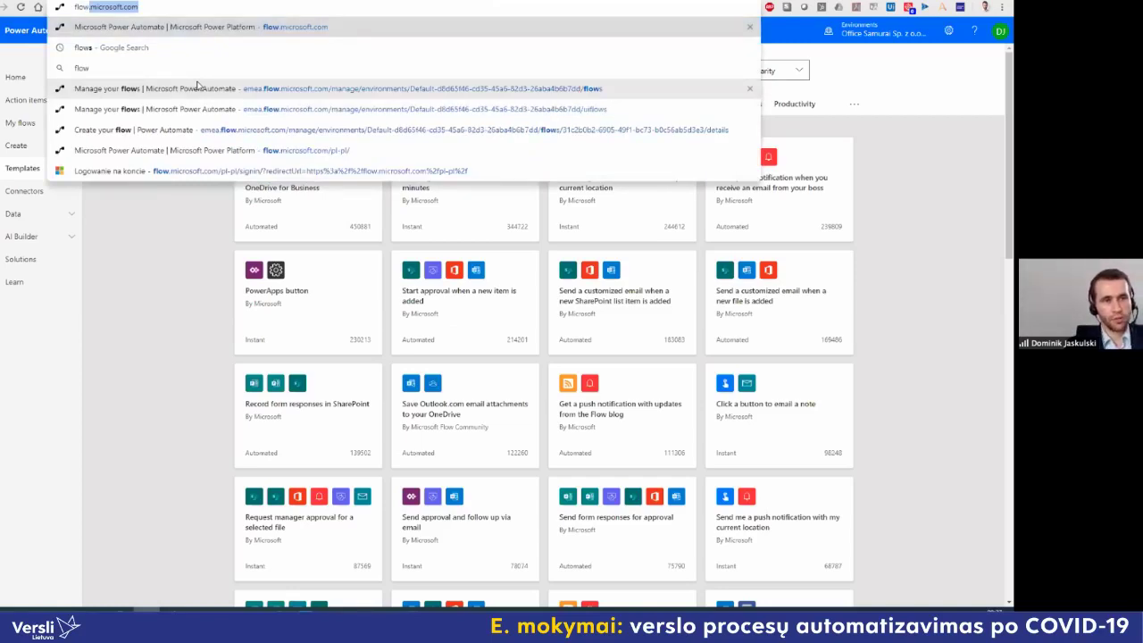
pyautogui.press('End')
pyautogui.hotkey('ctrl', 'a')
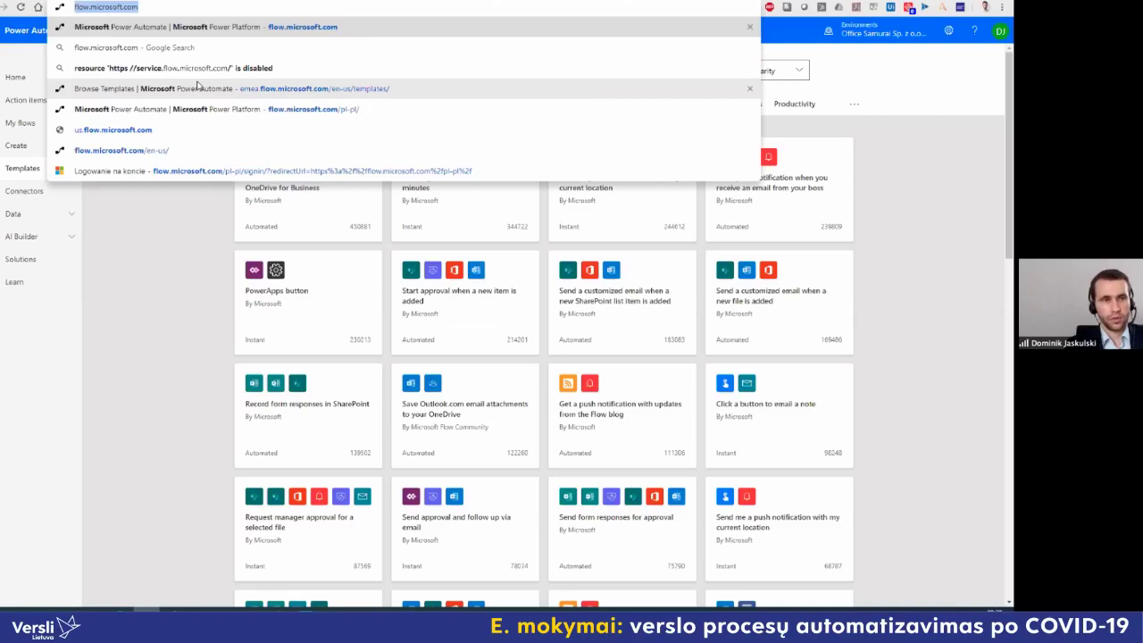
pyautogui.click(163, 226)
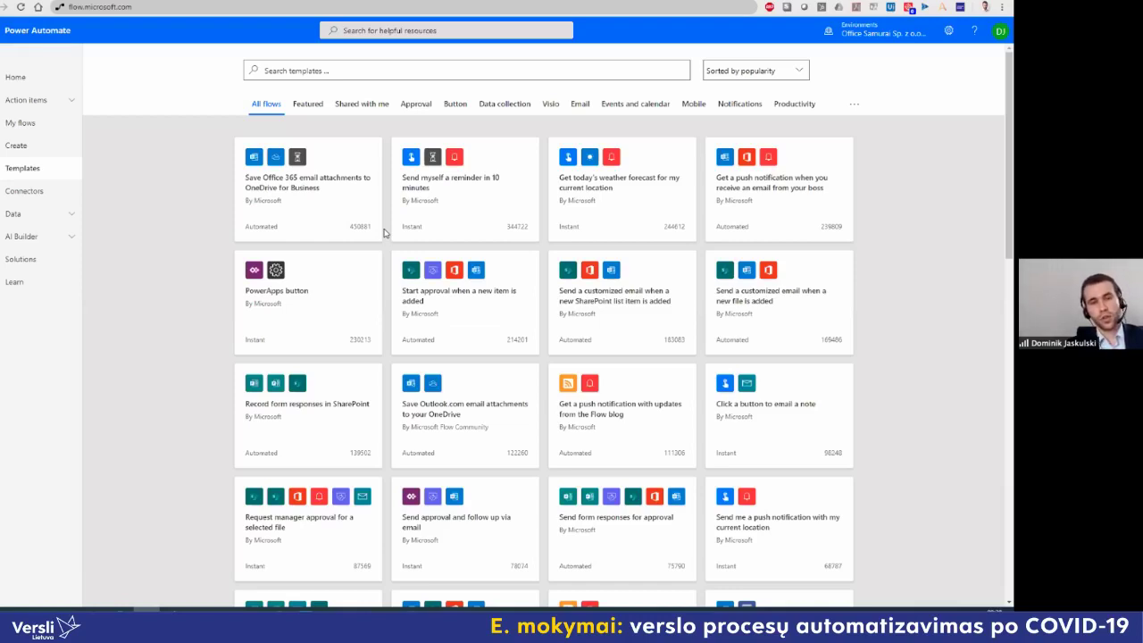
# Step: Glance at the Zapier zaps list, then return to the Power Automate templates gallery
pyautogui.click(331, 3)
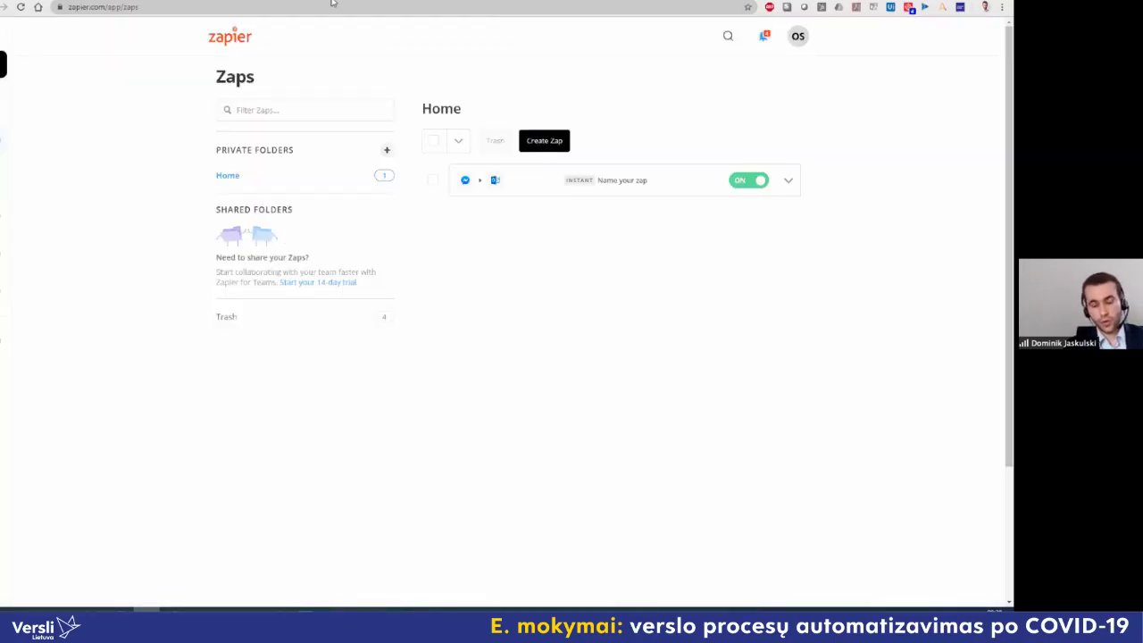
pyautogui.click(331, 2)
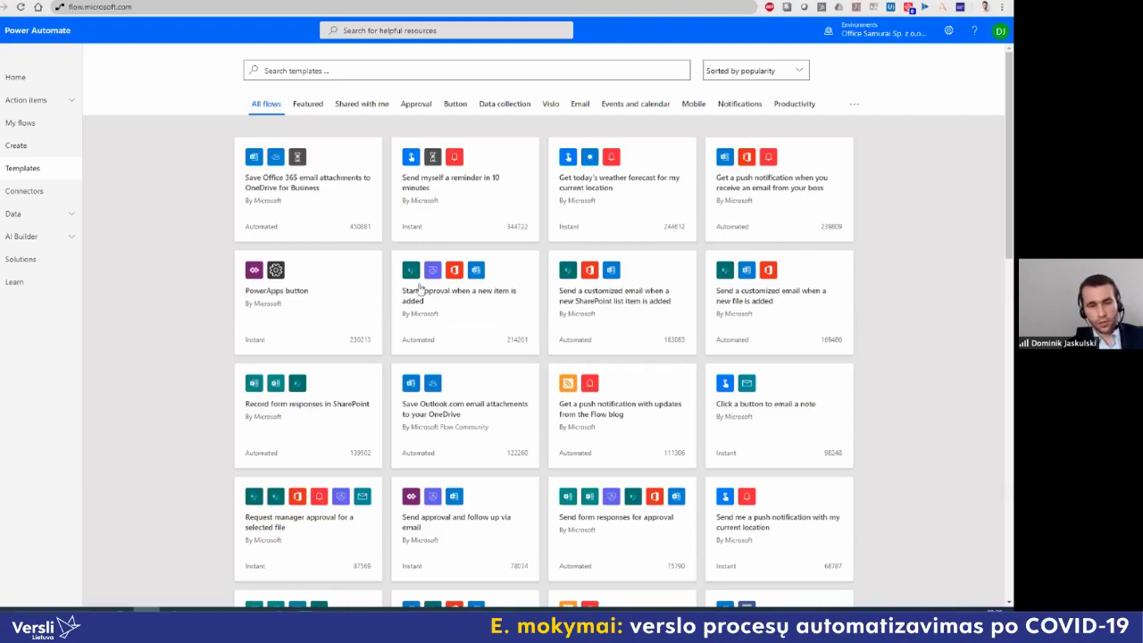
# Step: View the 'Start approval when a new item is added' template's connections, then return to Templates
pyautogui.click(474, 302)
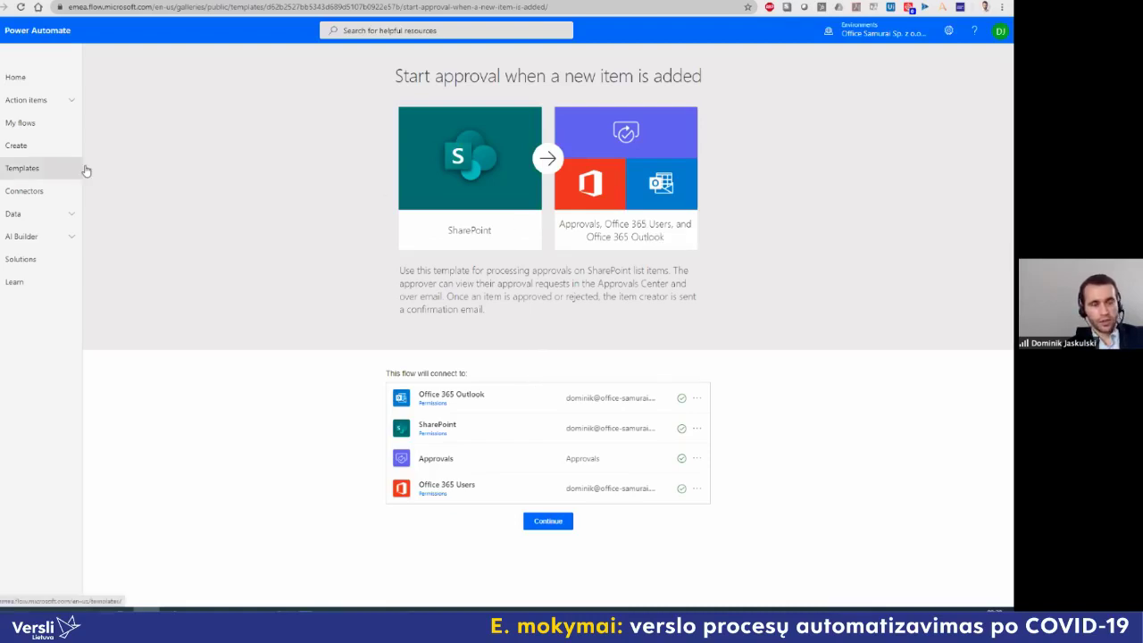
pyautogui.click(34, 169)
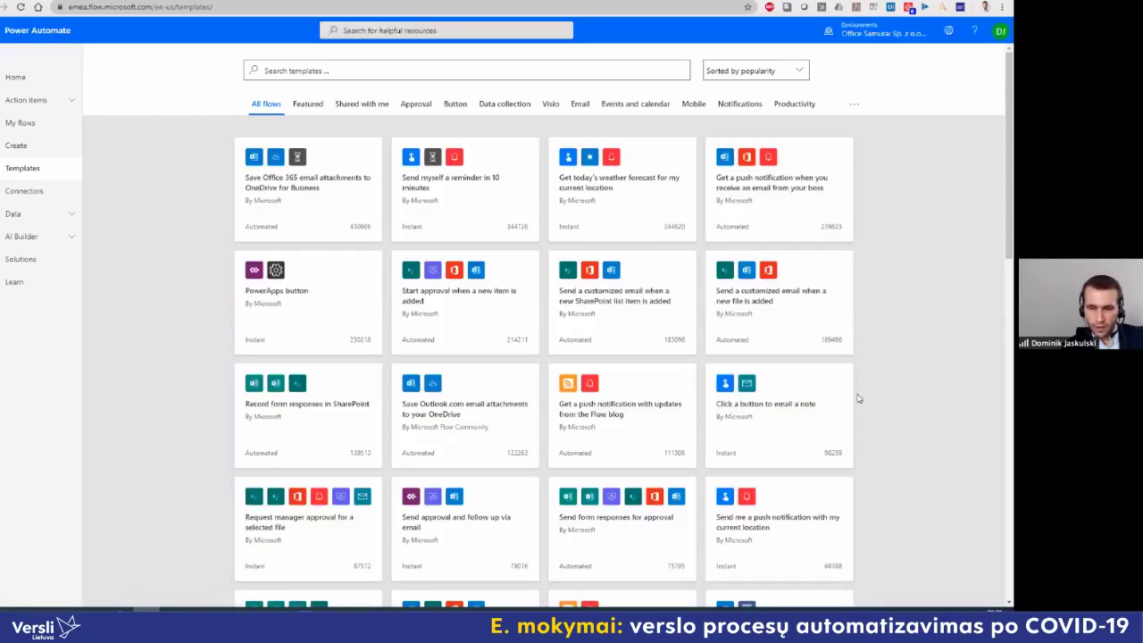
# Step: Search templates for 'bos' and open 'Get a push notification when you receive an email from your boss'
pyautogui.click(439, 70)
pyautogui.write('bo')
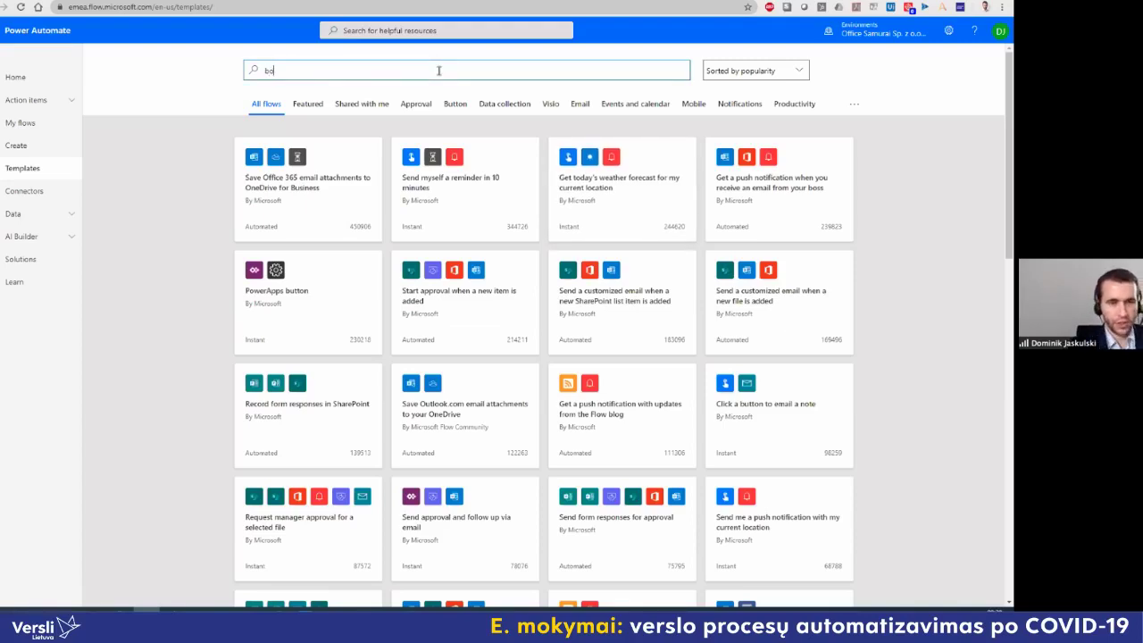
pyautogui.write('ss')
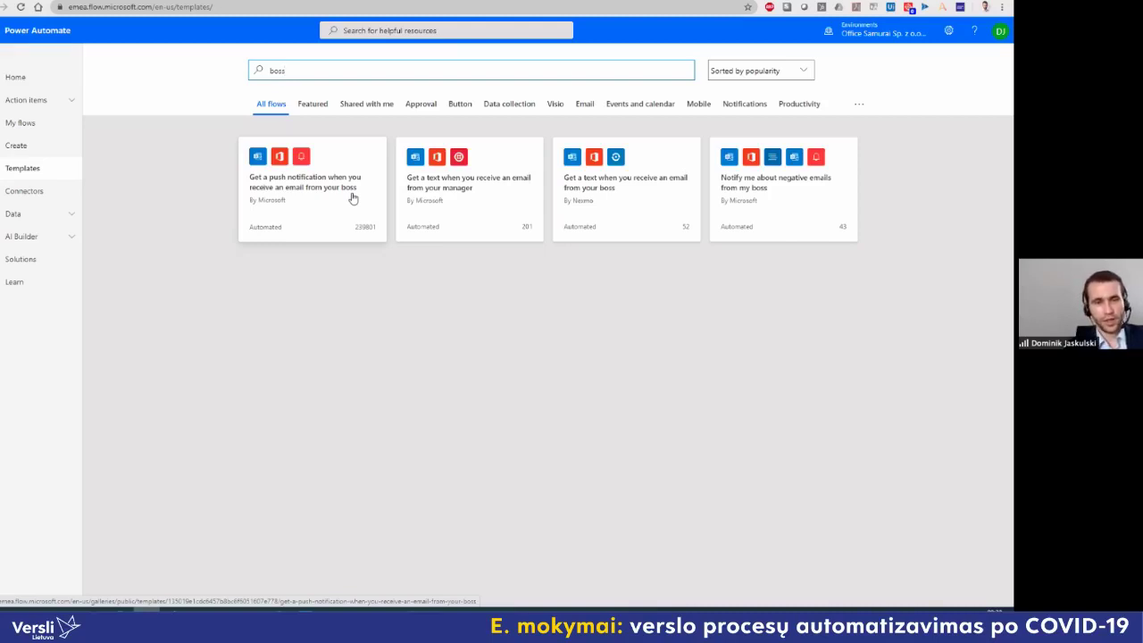
pyautogui.click(353, 198)
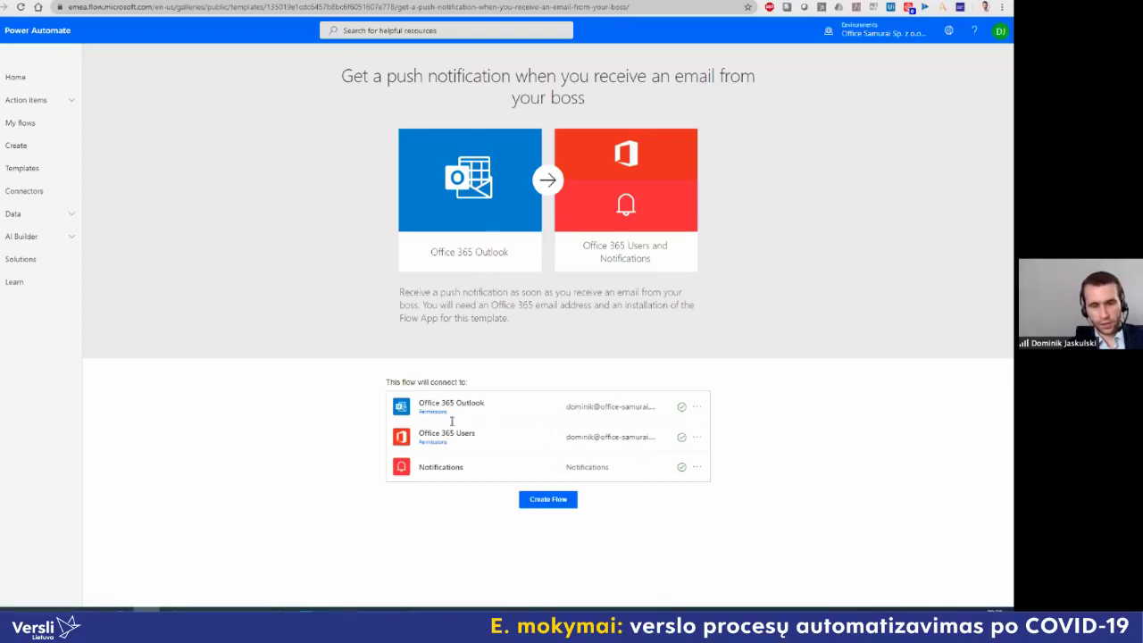
# Step: Create the boss push-notification flow from its template
pyautogui.click(546, 500)
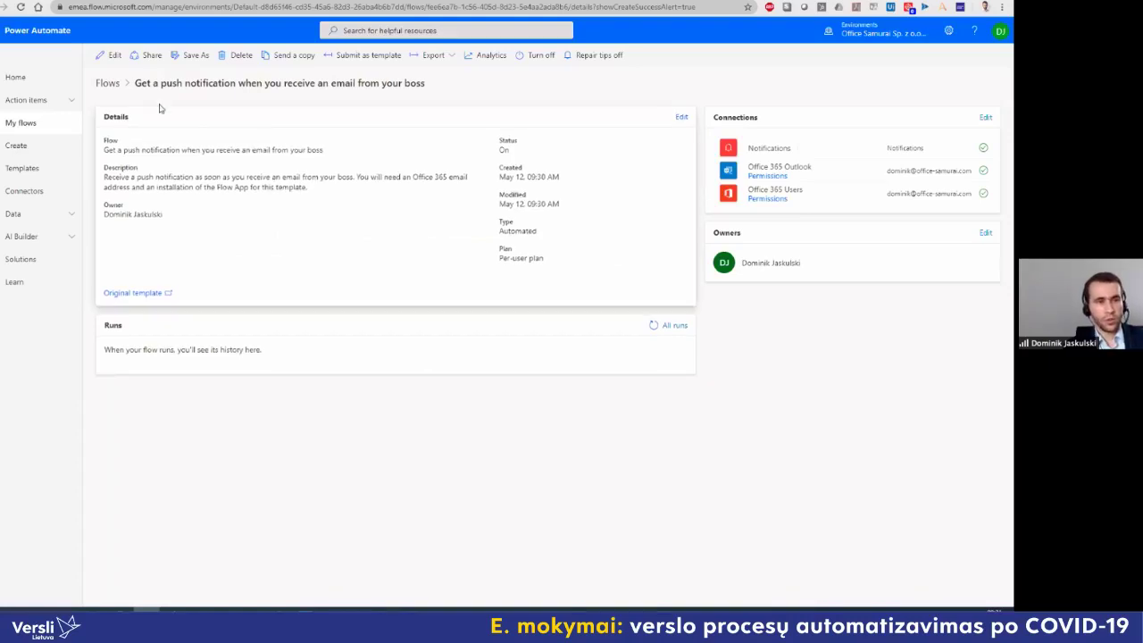
# Step: Edit the boss flow and set the new-email trigger's From filter to a colleague's address
pyautogui.click(115, 57)
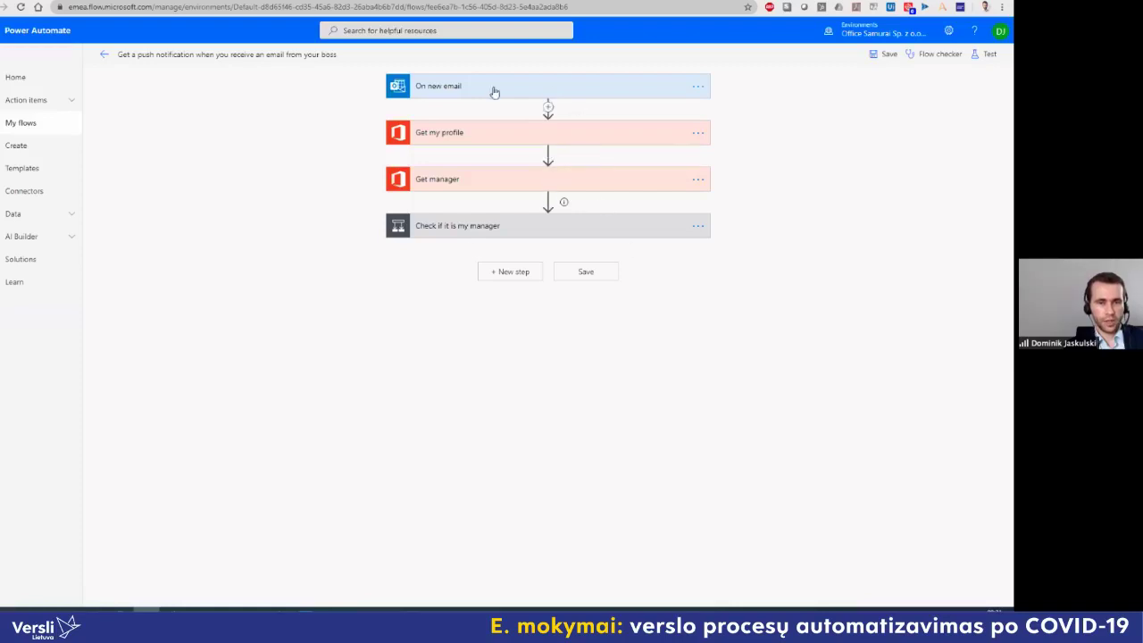
pyautogui.click(539, 89)
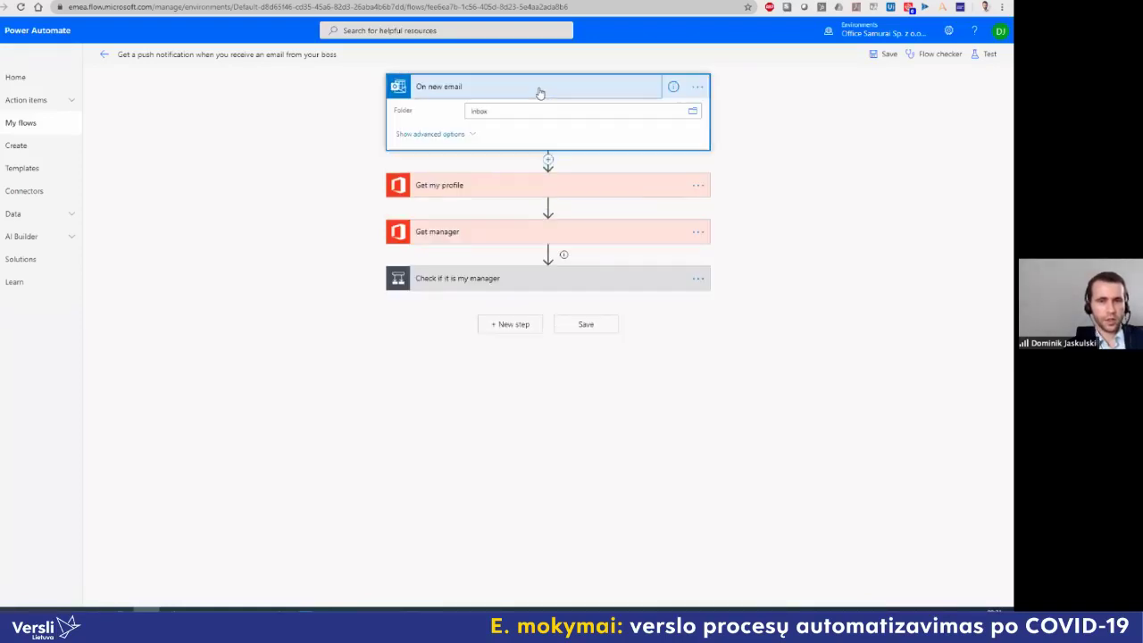
pyautogui.click(472, 136)
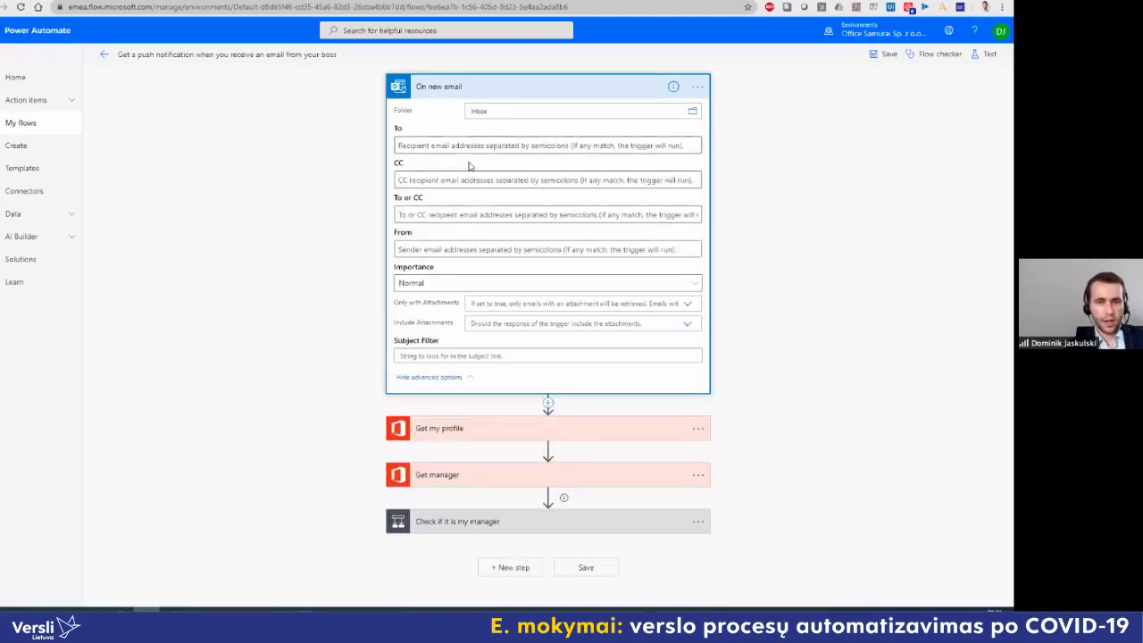
pyautogui.click(474, 242)
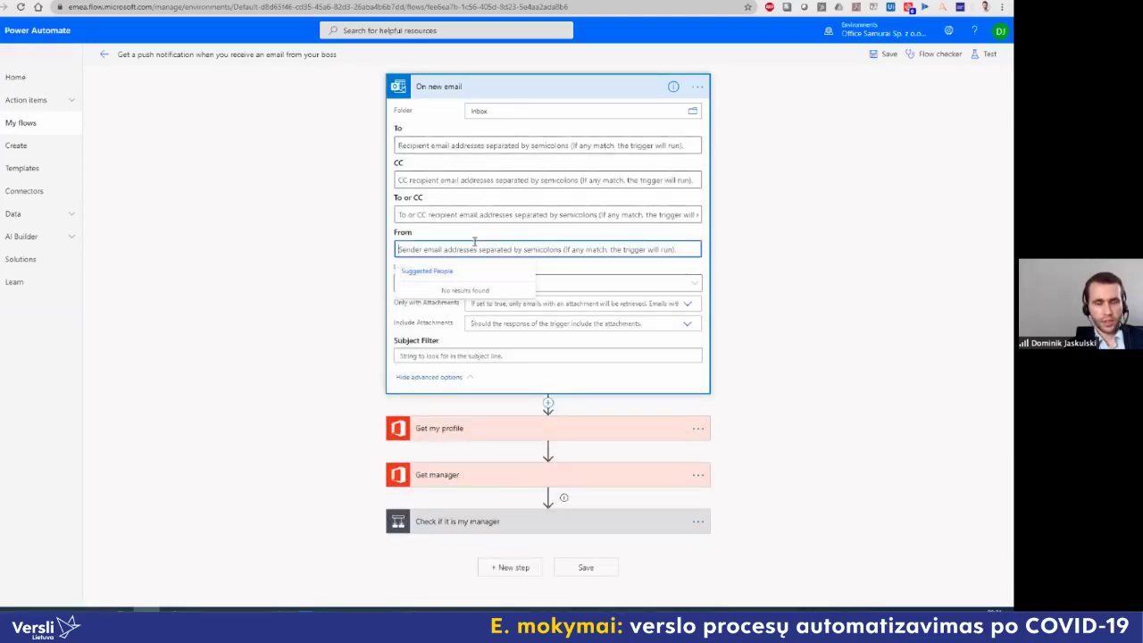
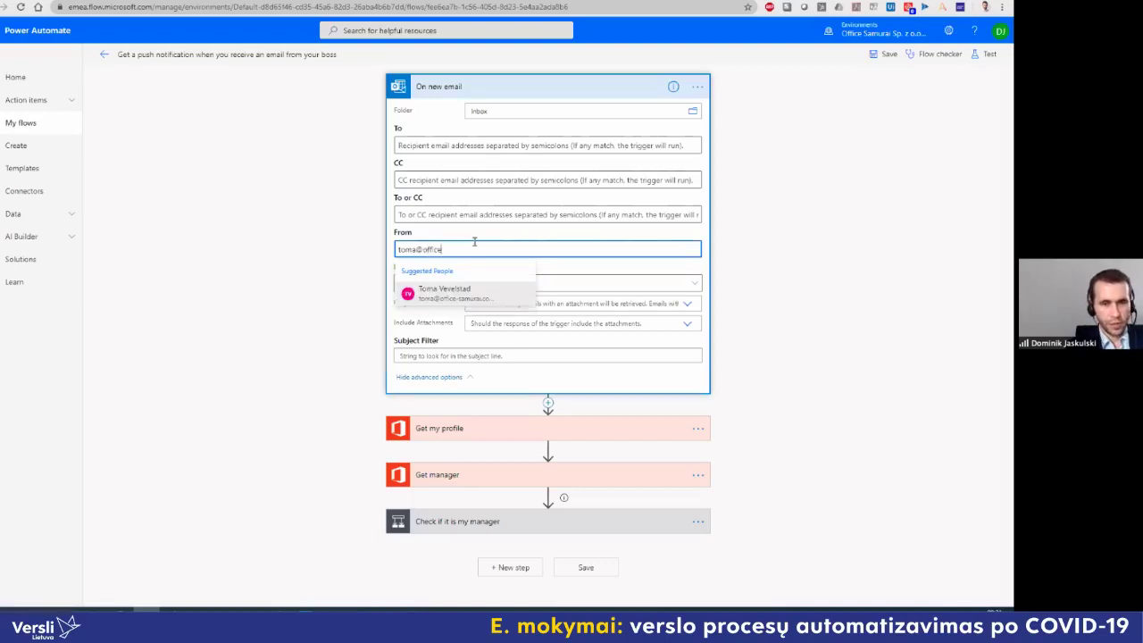
pyautogui.click(461, 298)
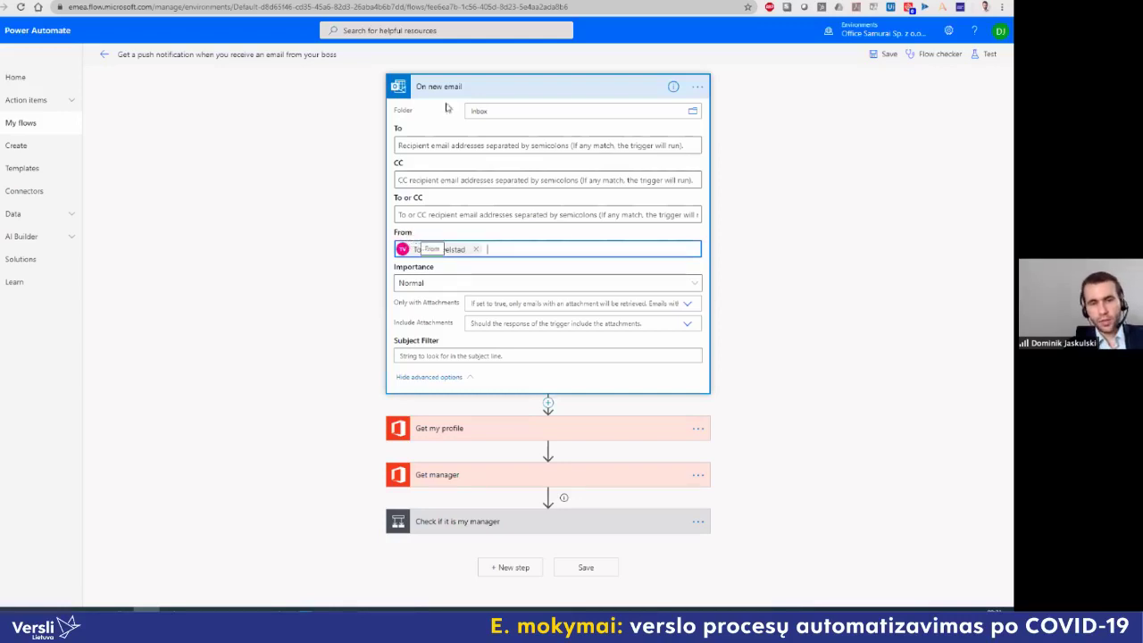
pyautogui.click(486, 89)
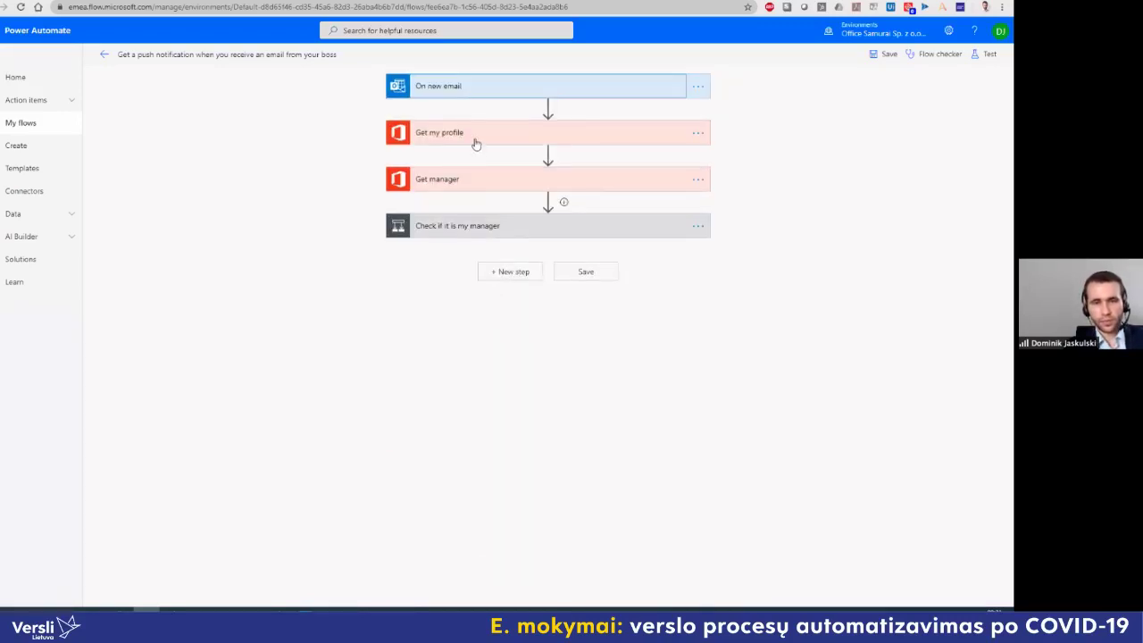
# Step: Review the manager condition, push notification, Get manager, Get my profile and trigger steps
pyautogui.click(477, 234)
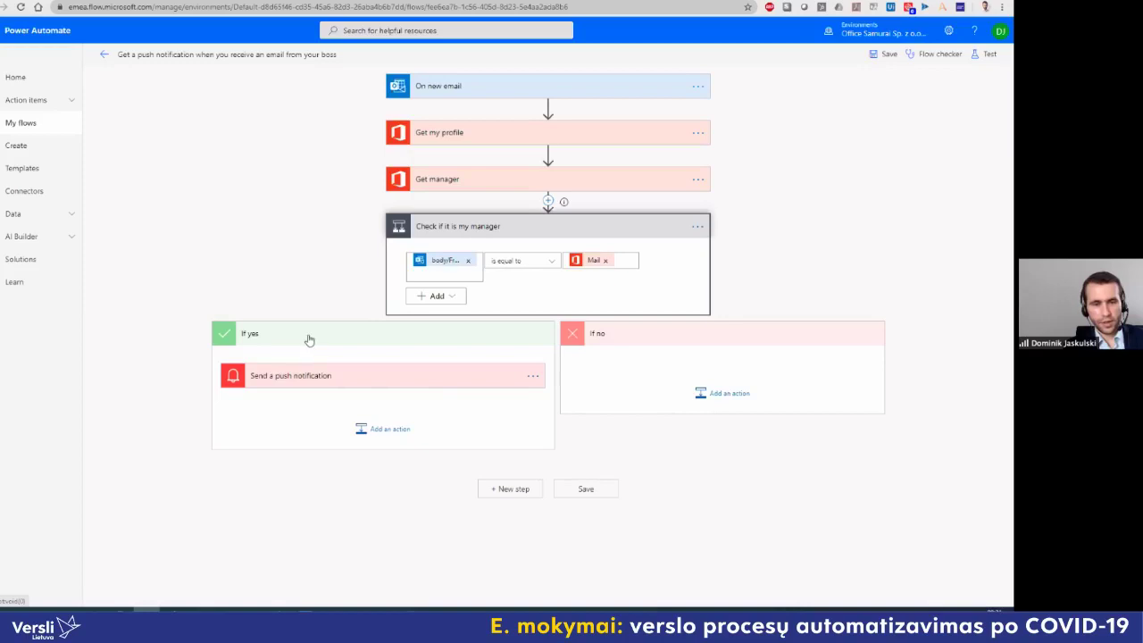
pyautogui.click(284, 382)
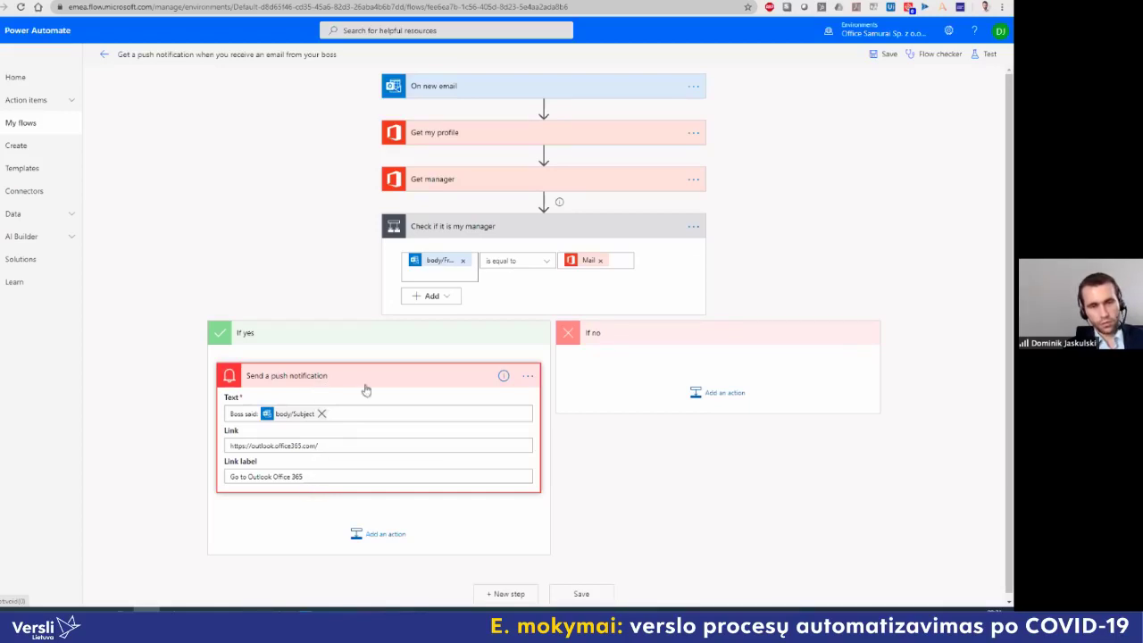
pyautogui.click(364, 385)
pyautogui.click(363, 386)
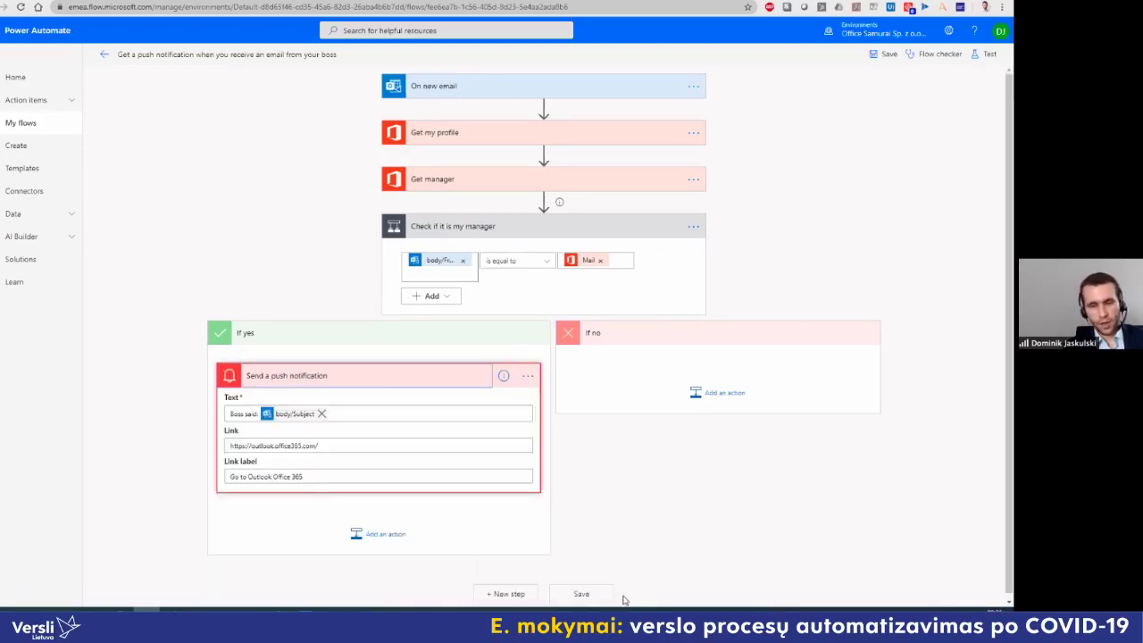
pyautogui.click(496, 183)
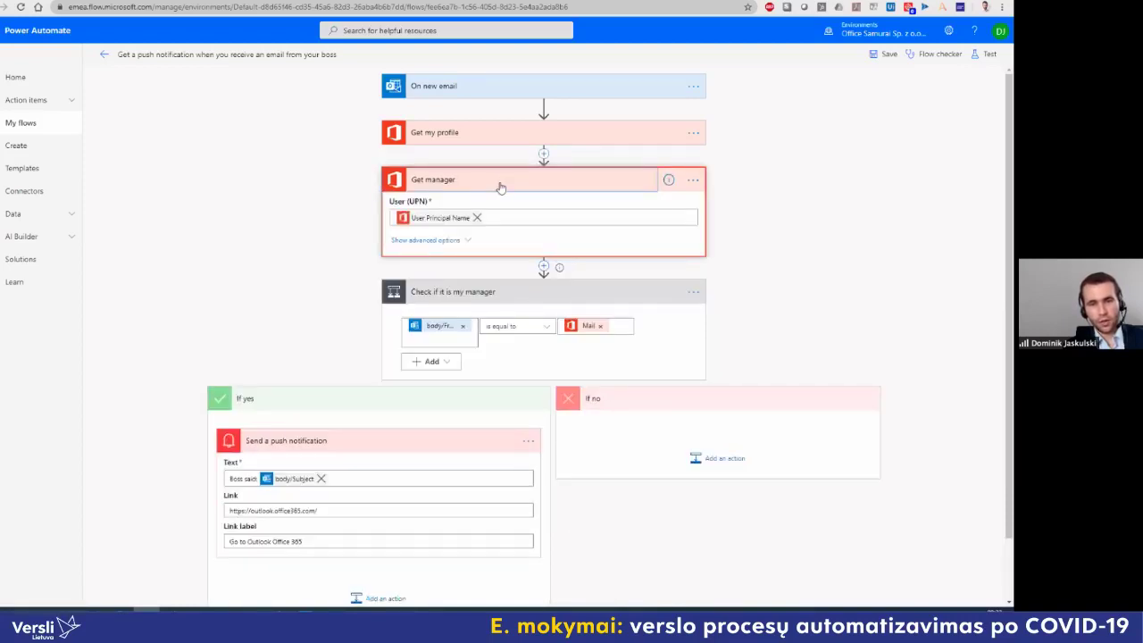
pyautogui.click(488, 135)
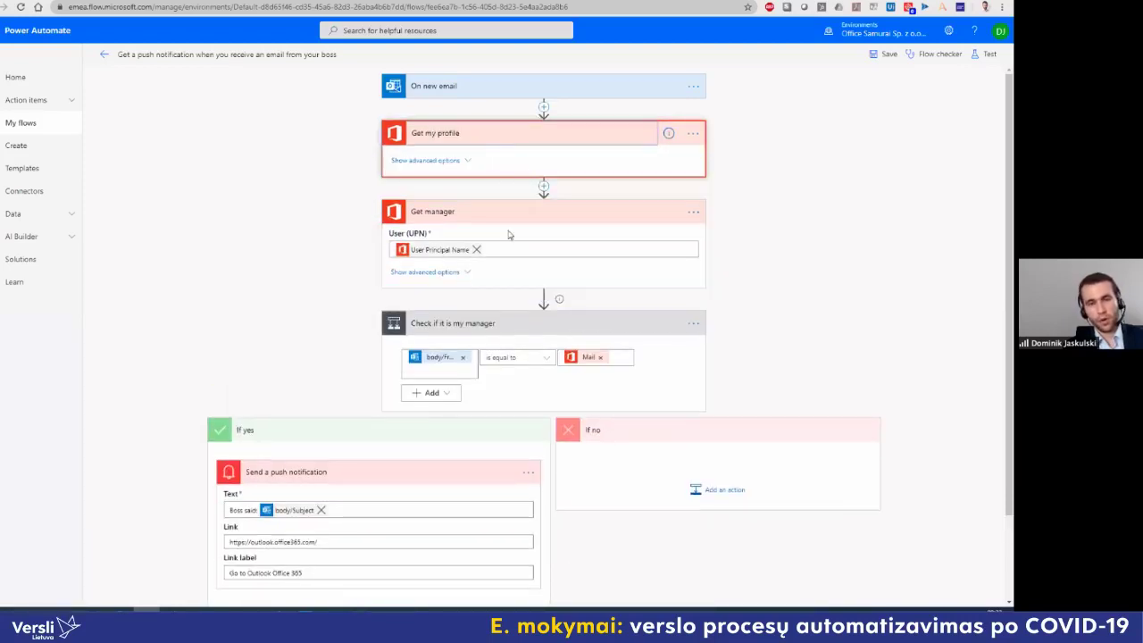
pyautogui.click(463, 90)
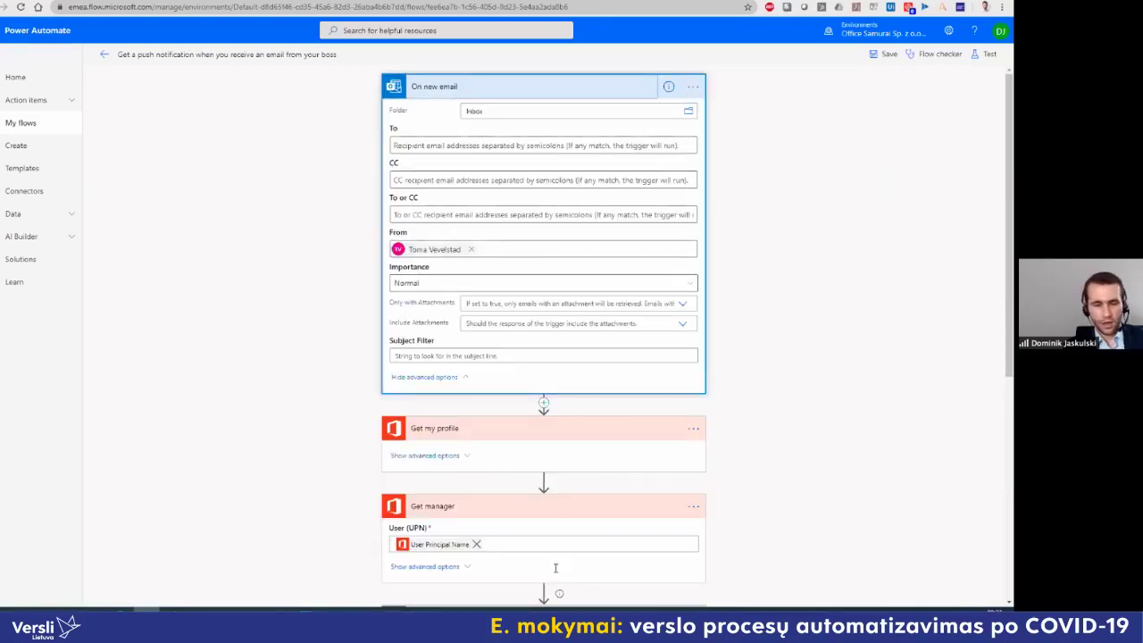
# Step: Save the edited boss flow and return to its details page
pyautogui.scroll(-5, 555, 568)
pyautogui.click(589, 591)
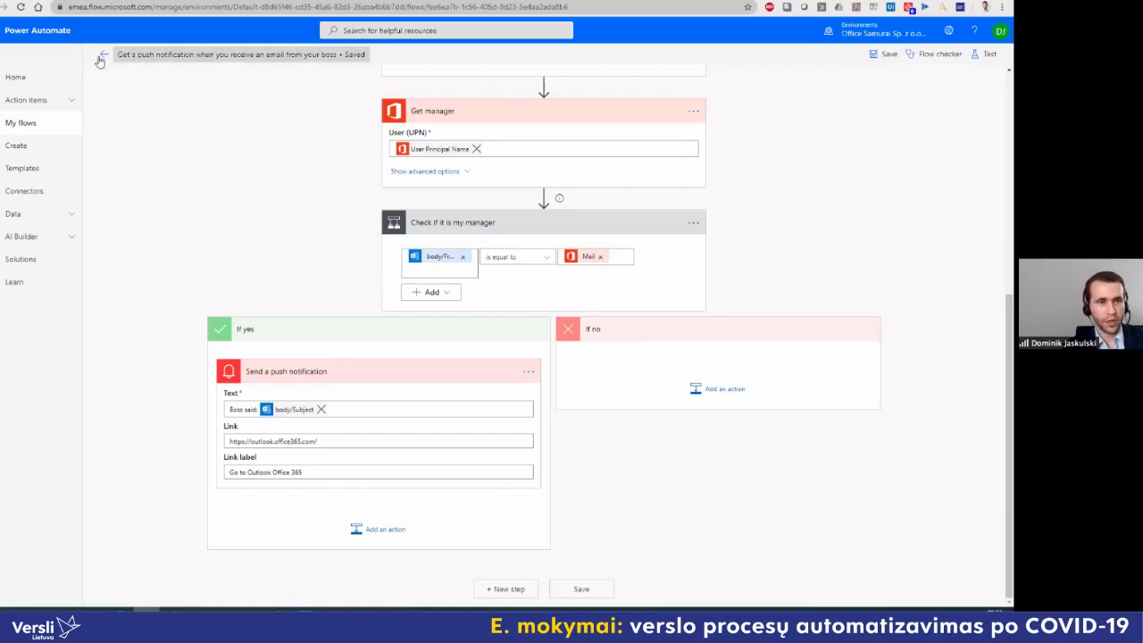
pyautogui.click(197, 197)
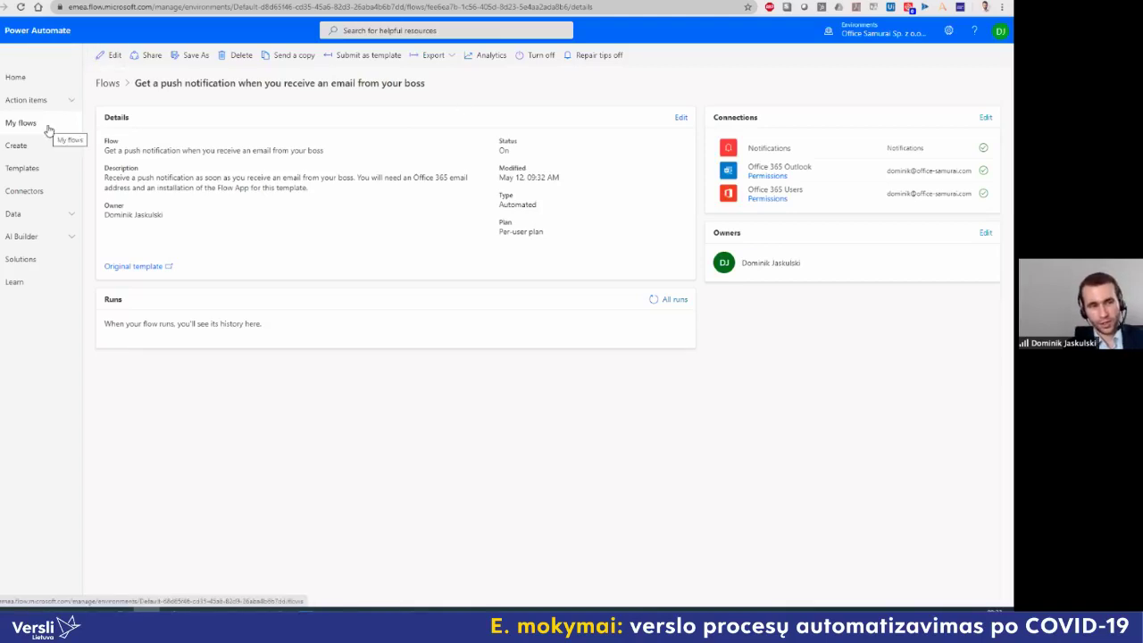
# Step: Search the template gallery for 'twitter' templates
pyautogui.click(56, 174)
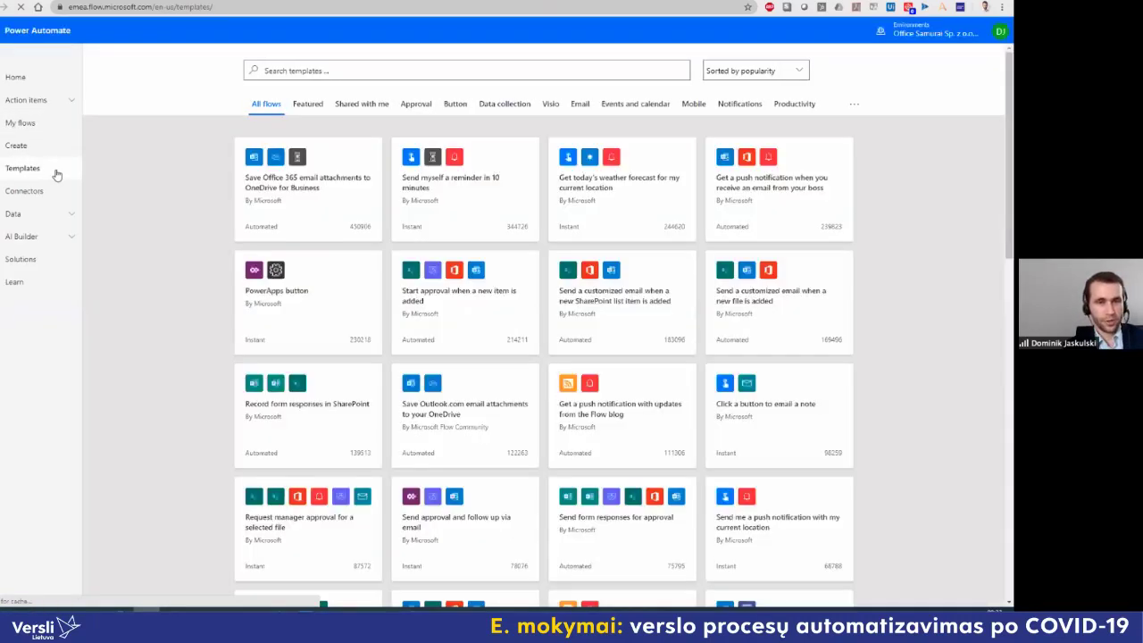
pyautogui.click(331, 63)
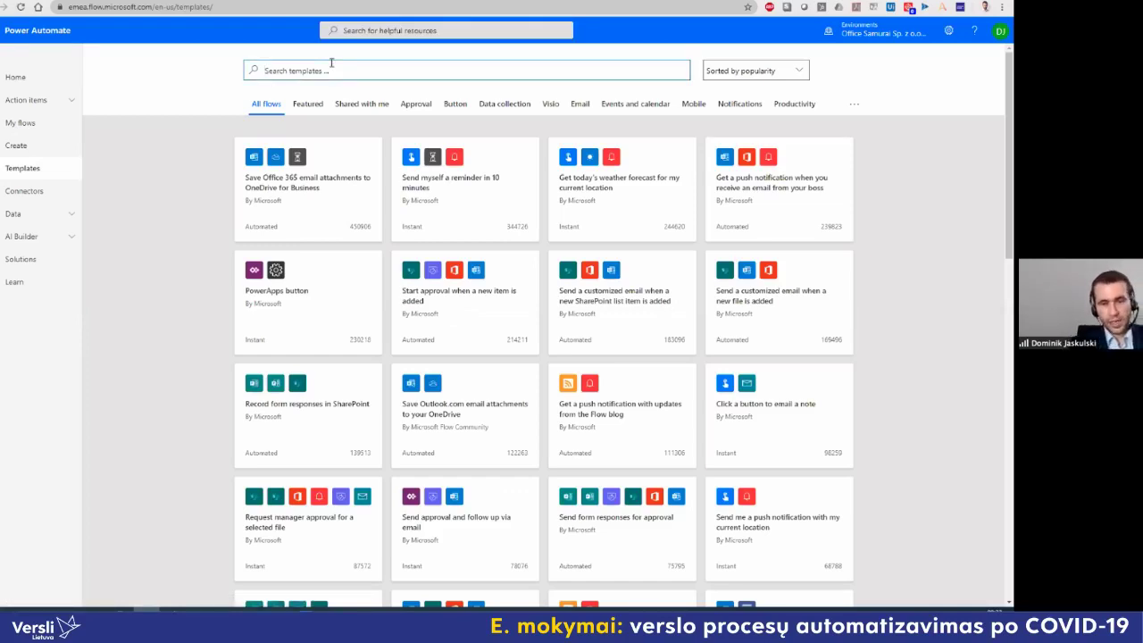
pyautogui.write('twitter')
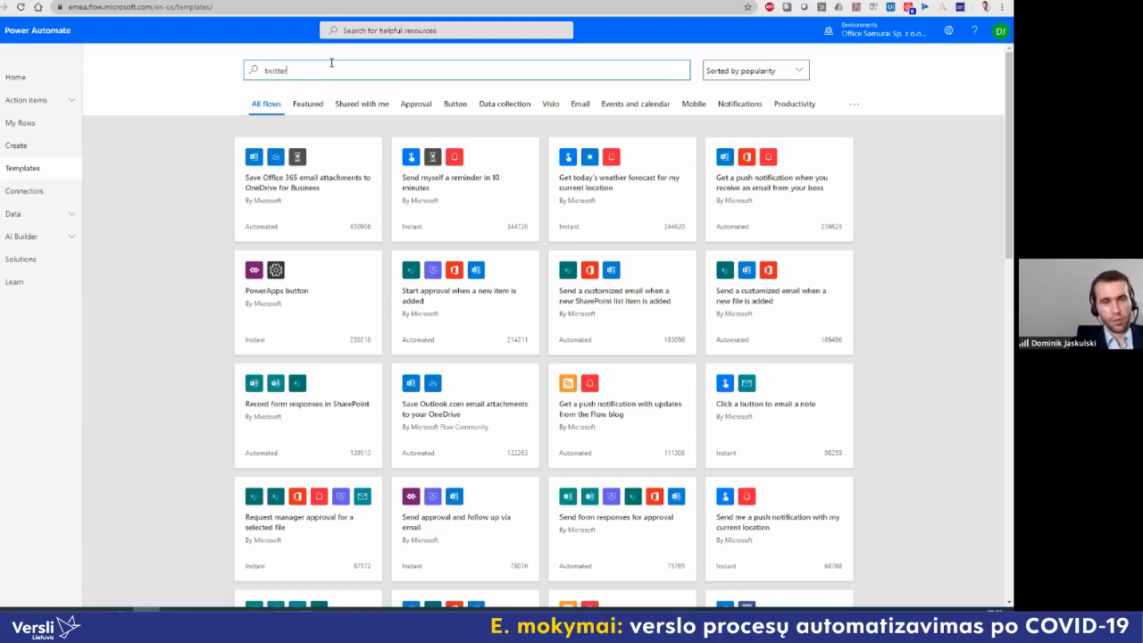
pyautogui.press('Return')
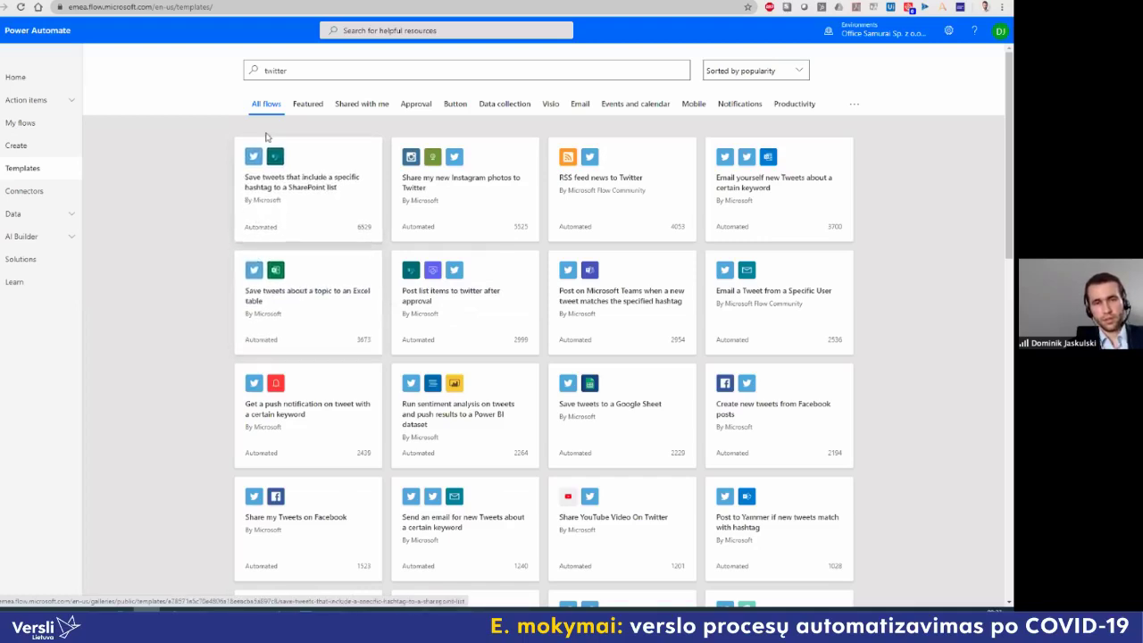
pyautogui.moveTo(302, 71); pyautogui.dragTo(234, 72)
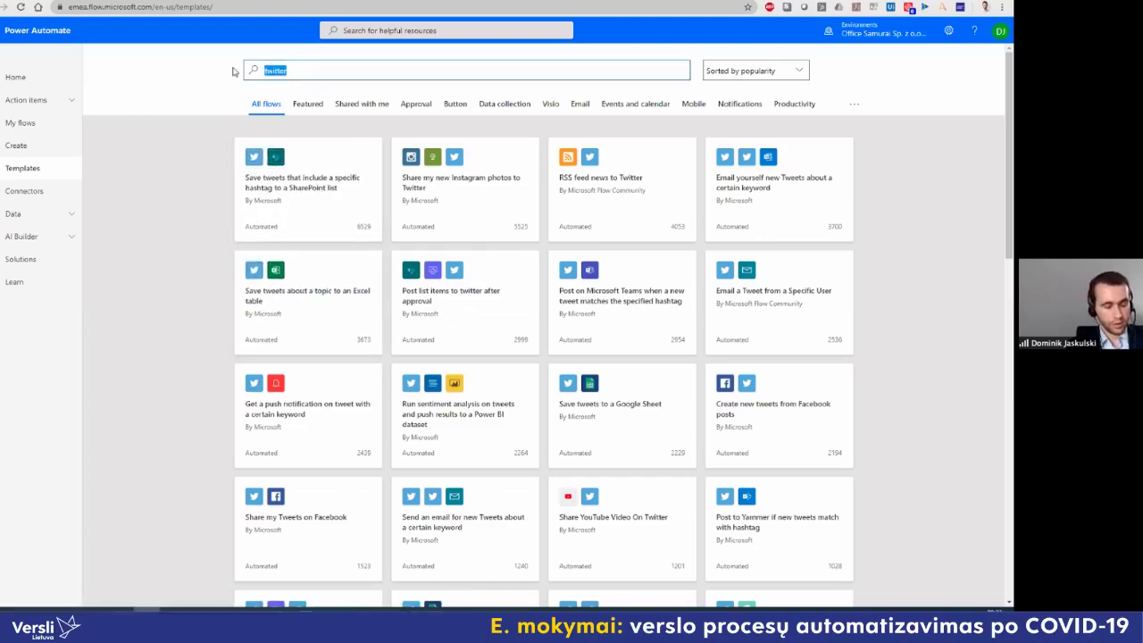
# Step: Try a 'facebook' template search, then replace it with a 'gmail' search
pyautogui.write('facebook')
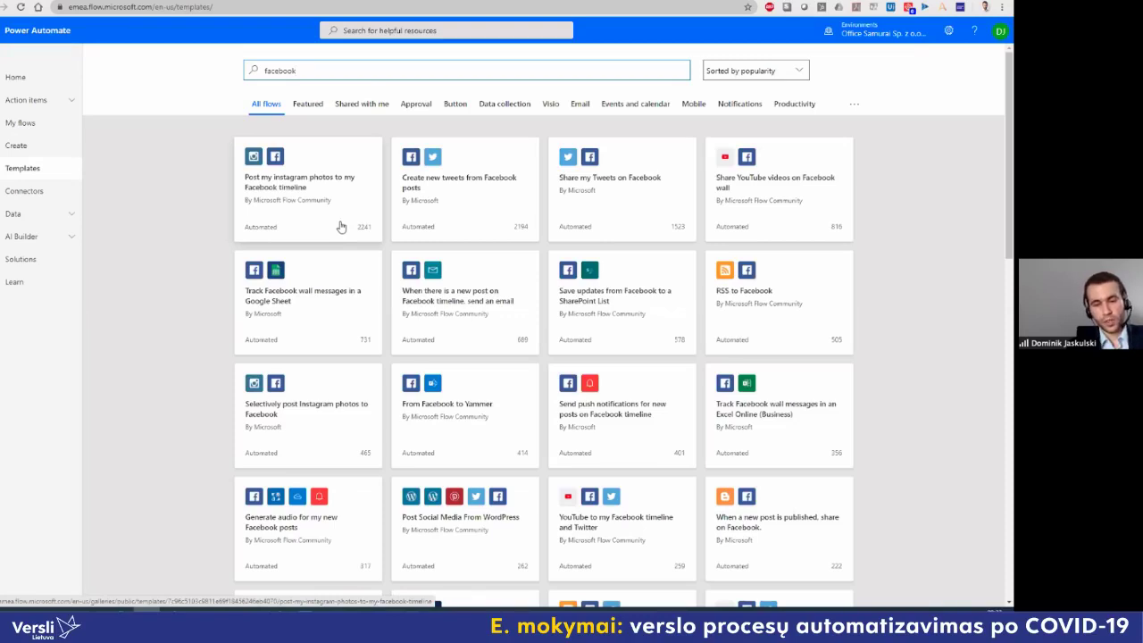
pyautogui.moveTo(309, 71); pyautogui.dragTo(263, 73)
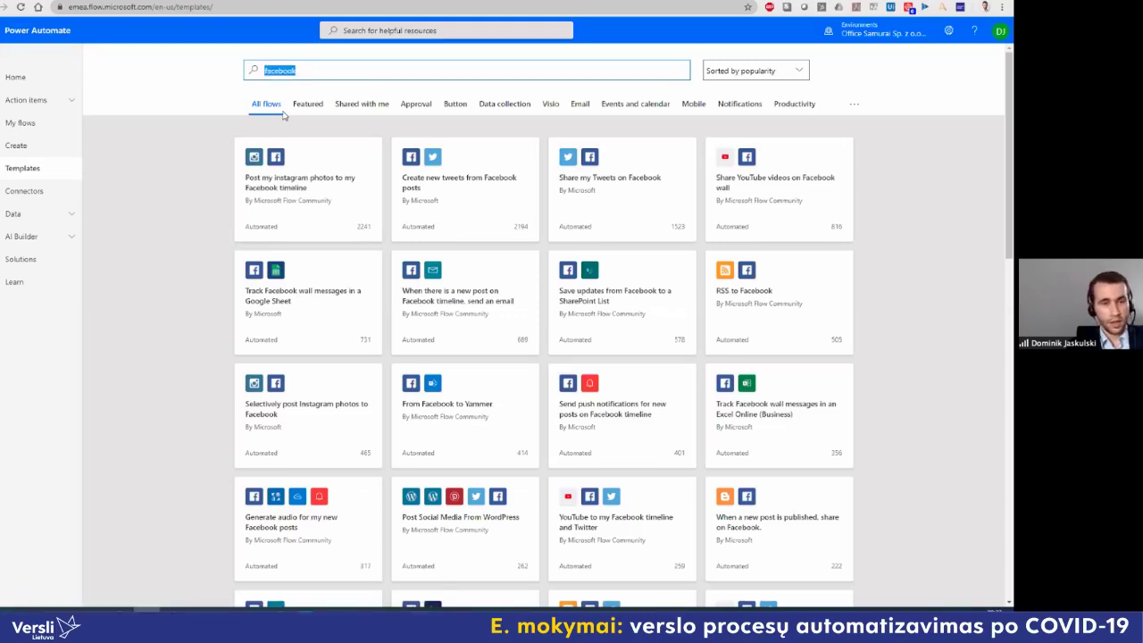
pyautogui.write('gmail')
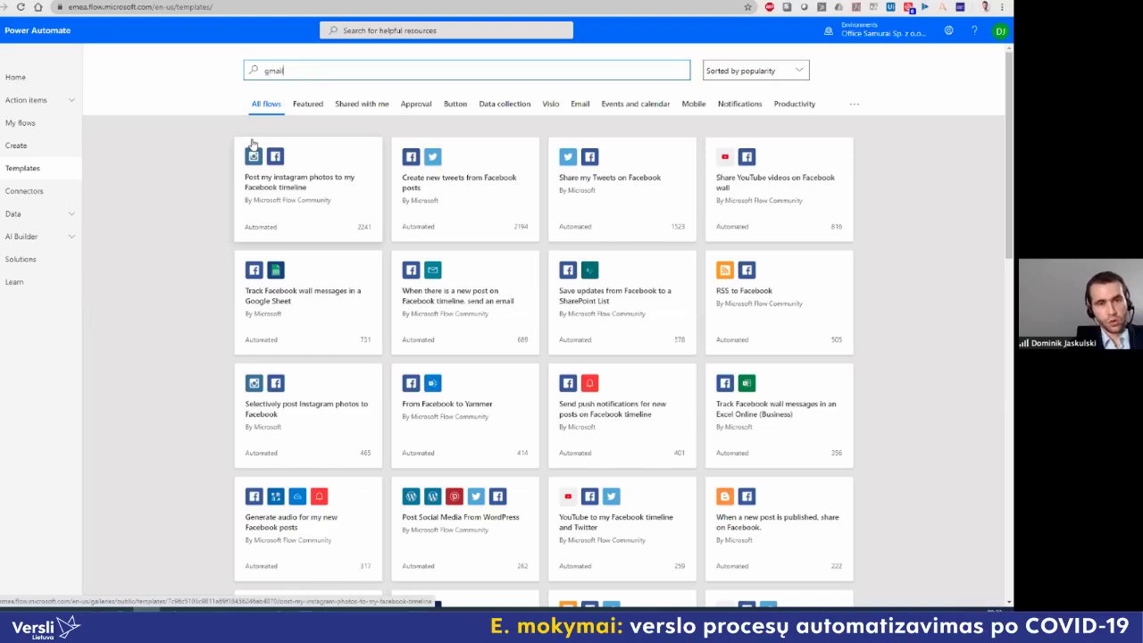
pyautogui.press('Return')
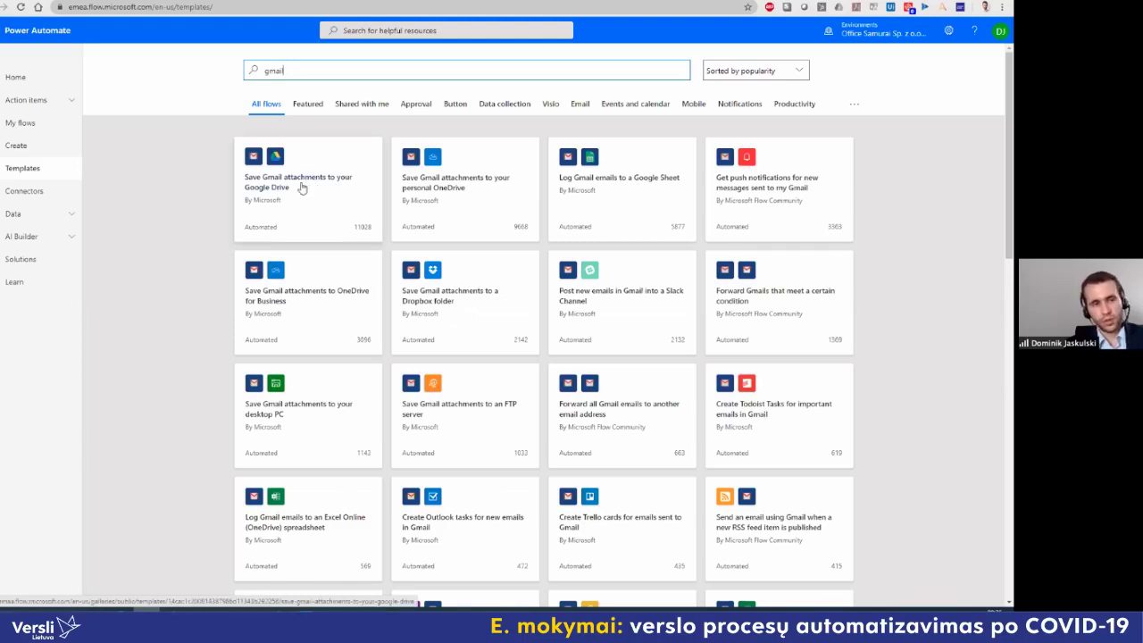
# Step: Open the 'Zapisz faktury od ISTS' flow from My flows in the editor
pyautogui.click(54, 143)
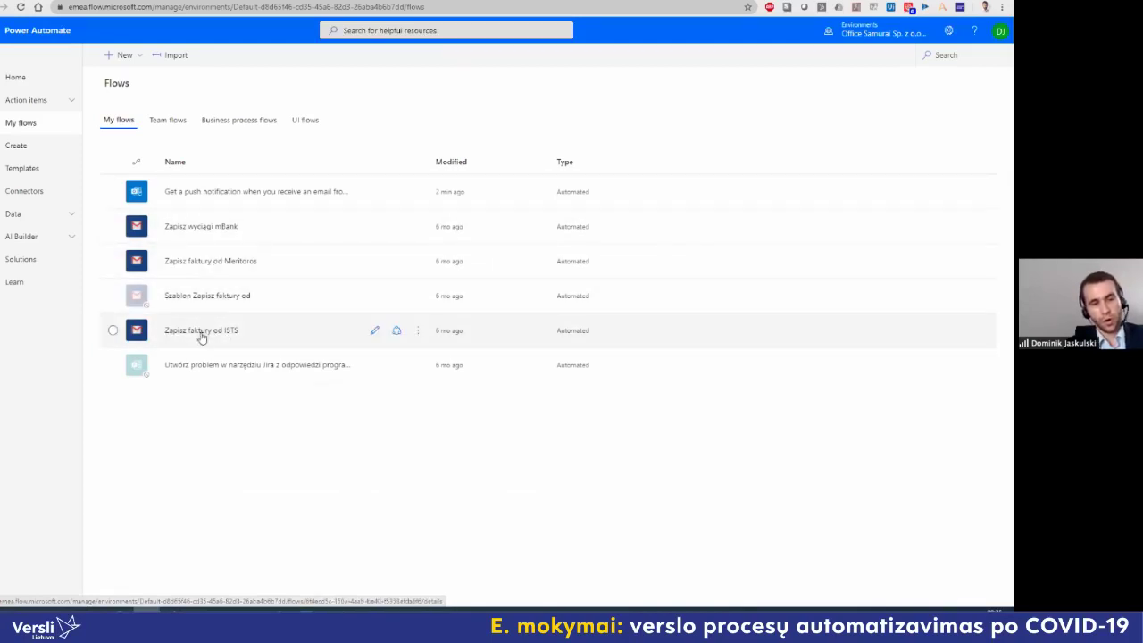
pyautogui.click(202, 331)
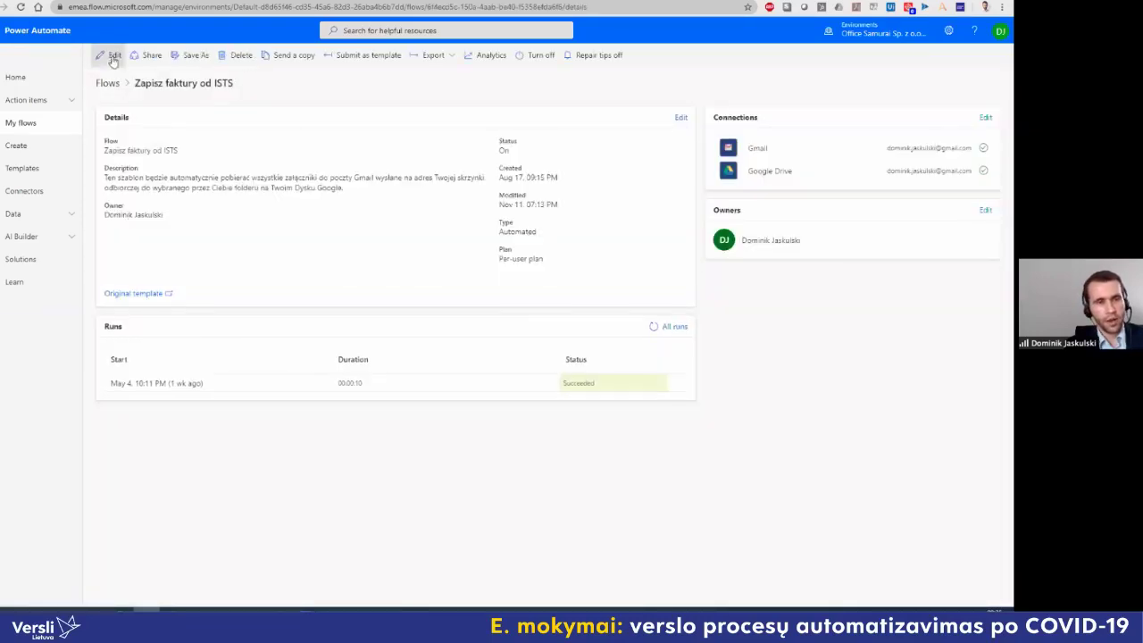
pyautogui.click(111, 55)
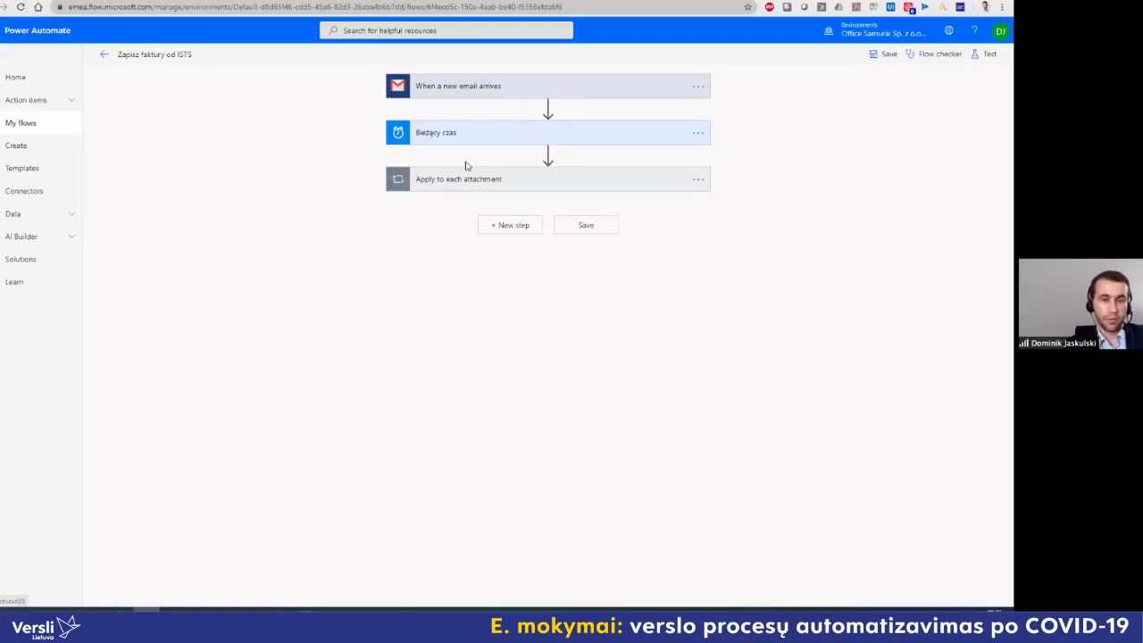
# Step: Expand the Gmail trigger's advanced options to show subject filter 'Nowa faktura za usługi ISTS'
pyautogui.click(510, 96)
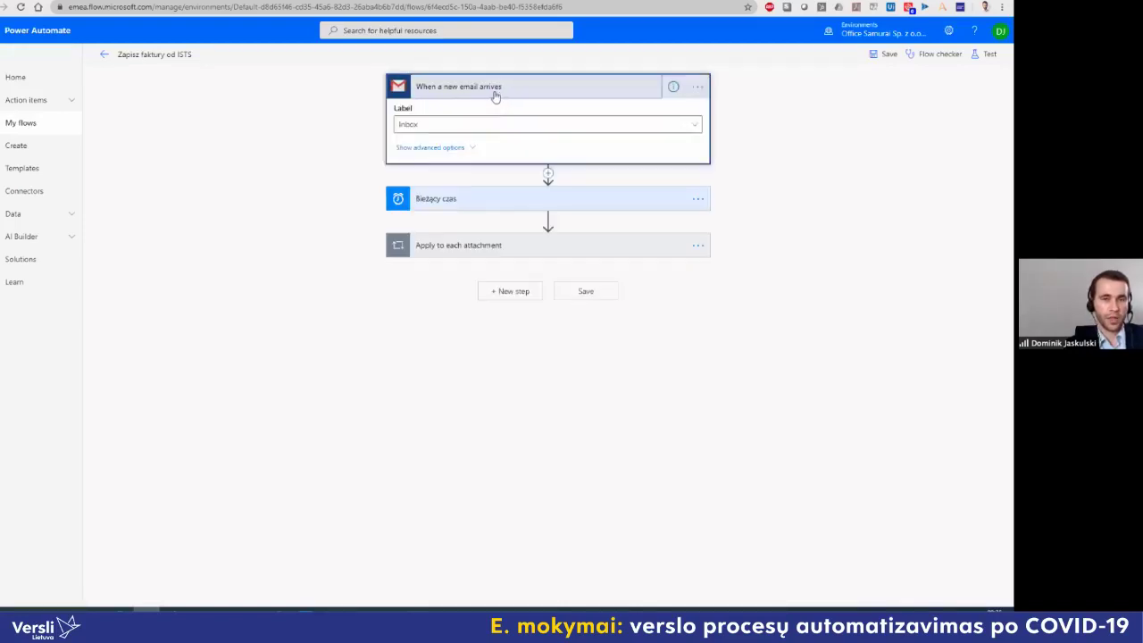
pyautogui.click(457, 149)
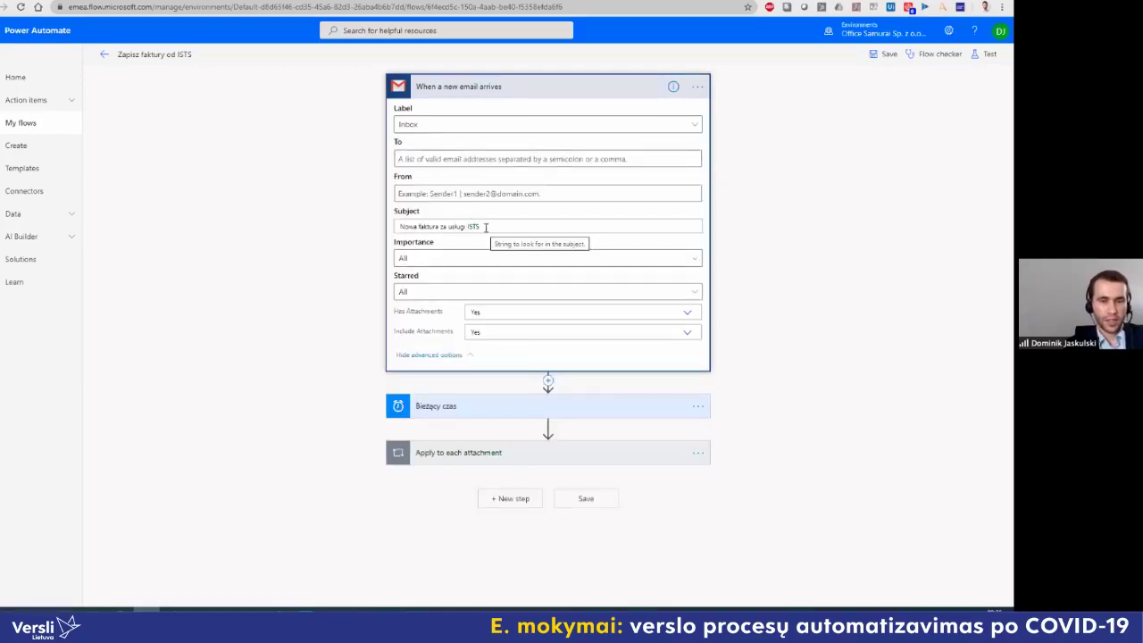
pyautogui.moveTo(486, 226); pyautogui.dragTo(386, 225)
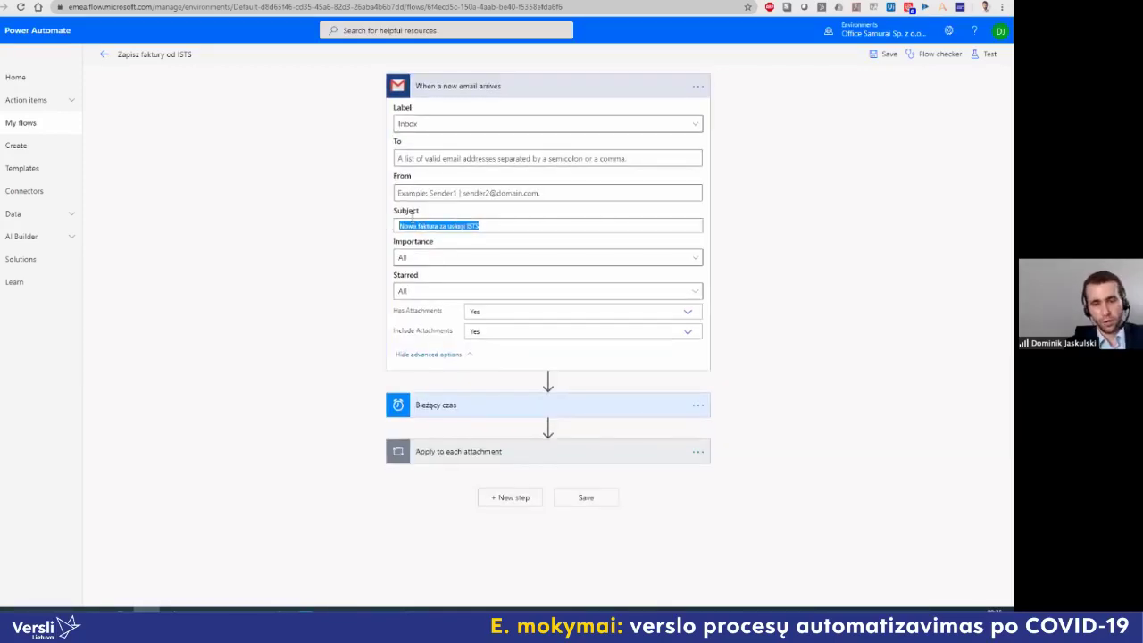
# Step: Inspect the attachment loop's Create file settings, then collapse the loop
pyautogui.click(465, 452)
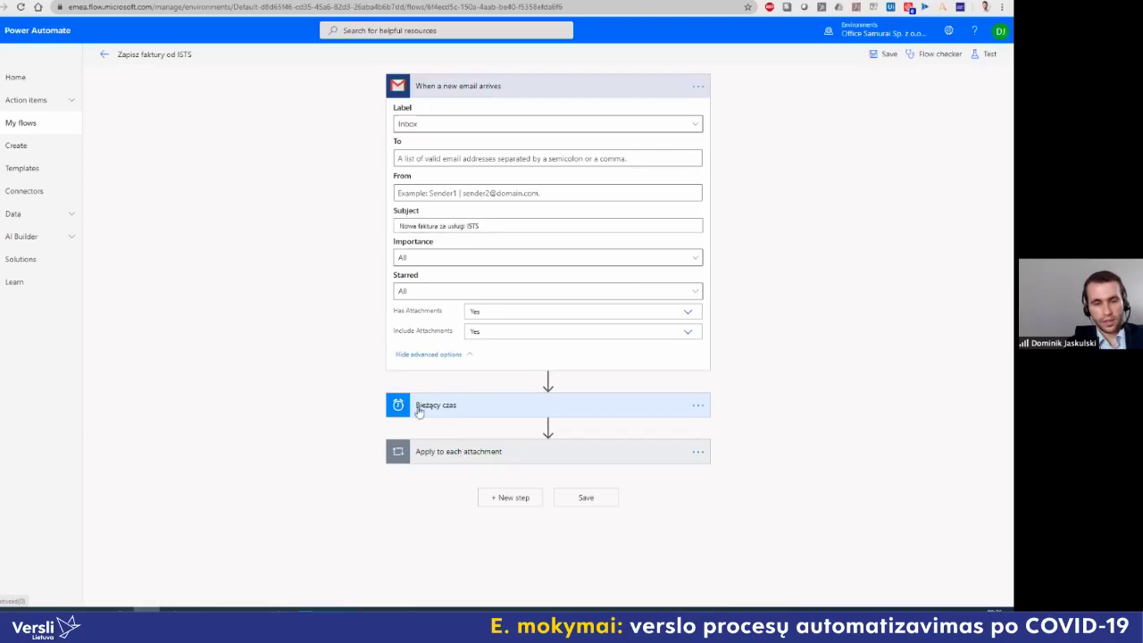
pyautogui.click(438, 480)
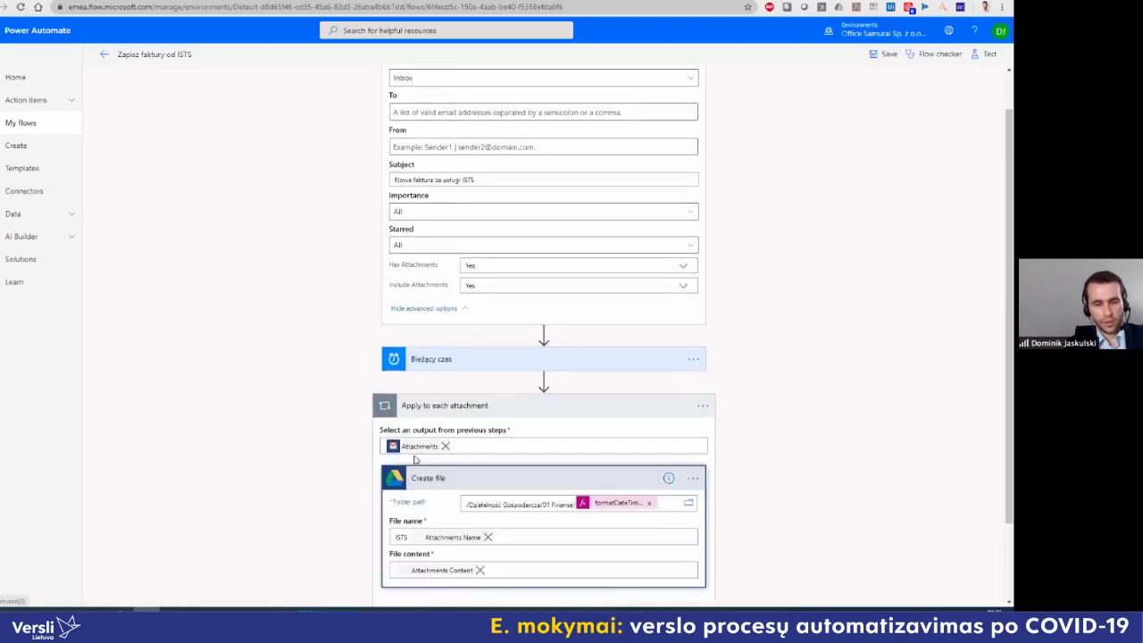
pyautogui.scroll(-1, 384, 446)
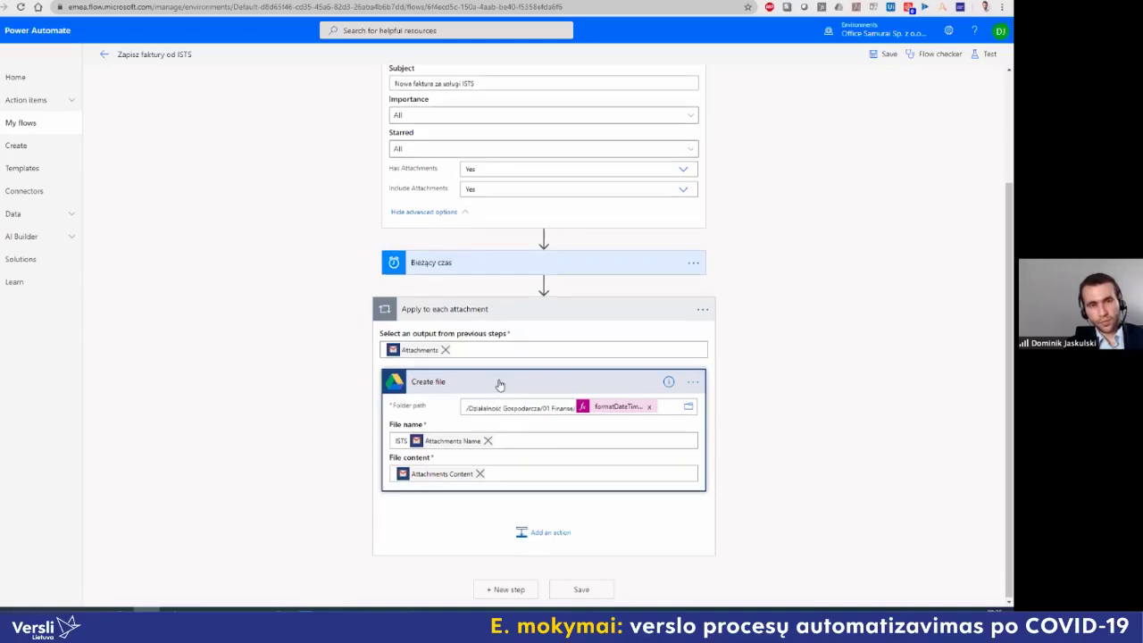
pyautogui.scroll(3, 500, 386)
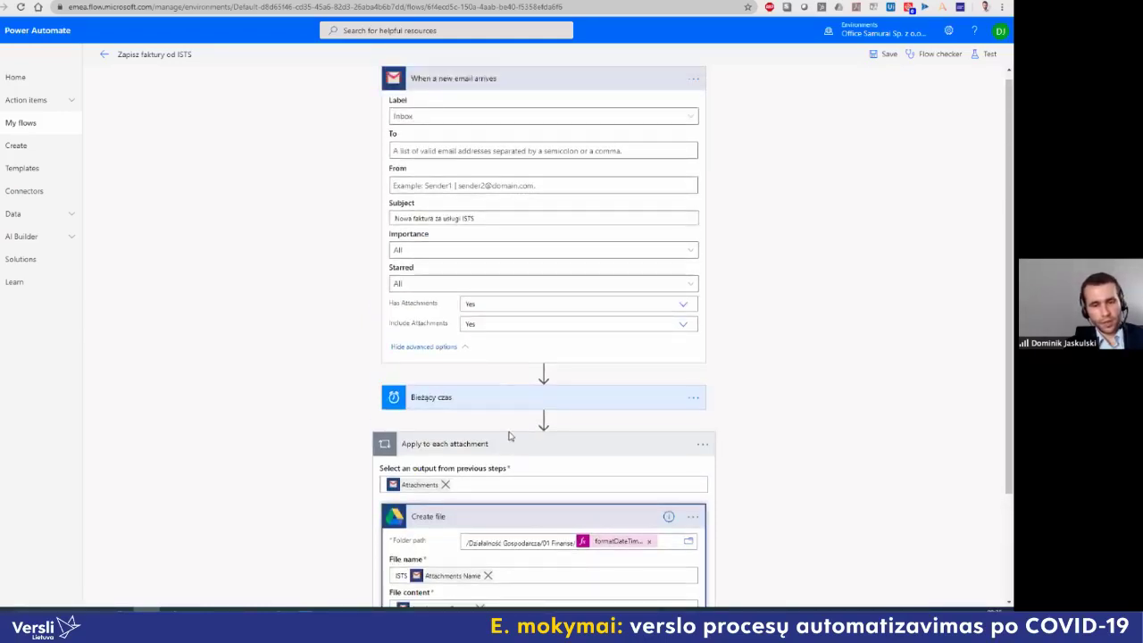
pyautogui.scroll(-3, 511, 428)
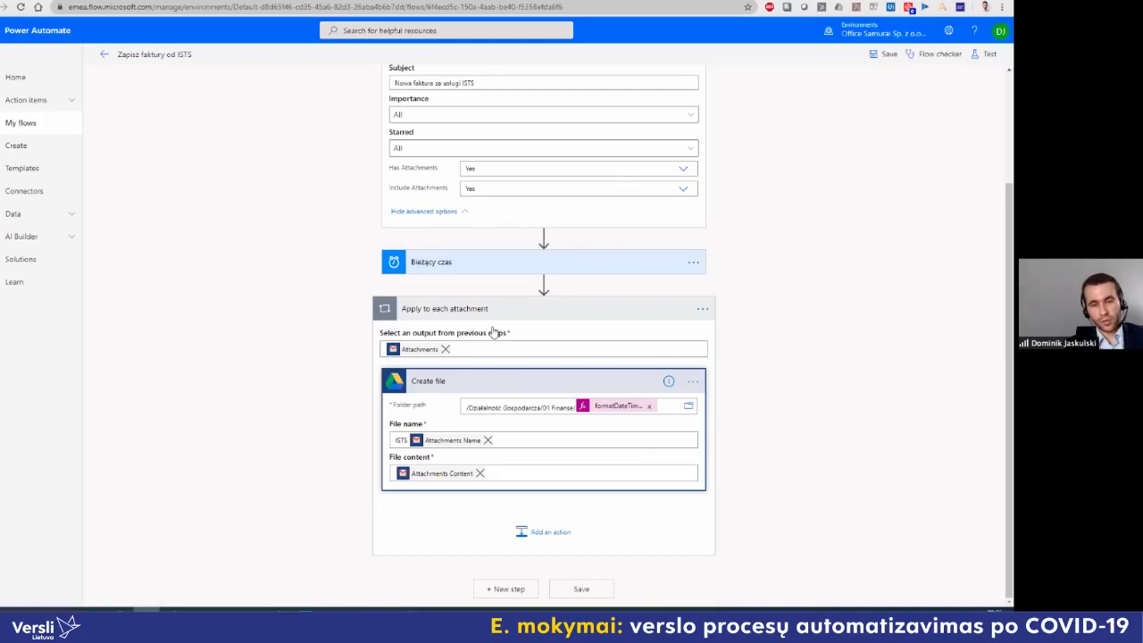
pyautogui.click(409, 314)
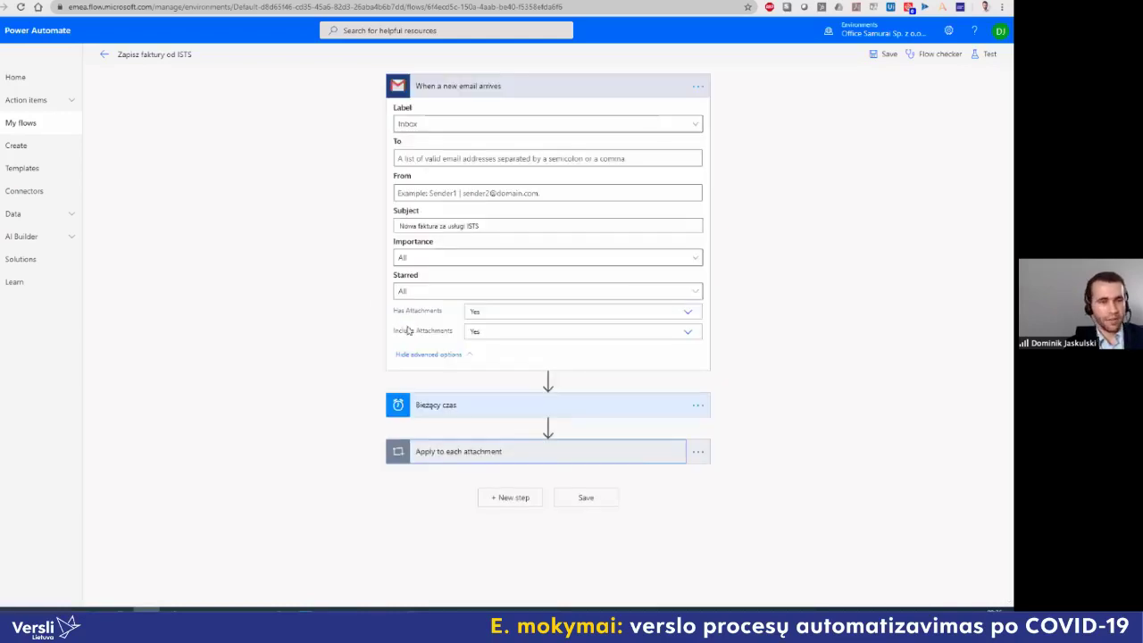
# Step: Browse the template gallery's Approval category, then the Data collection category
pyautogui.click(42, 174)
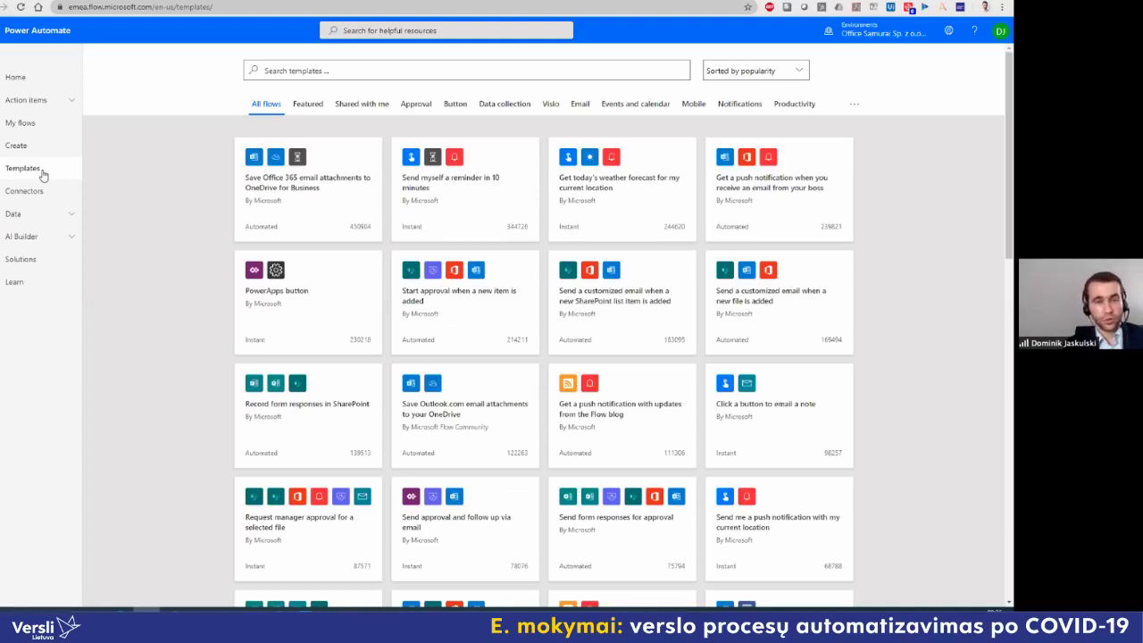
pyautogui.click(422, 107)
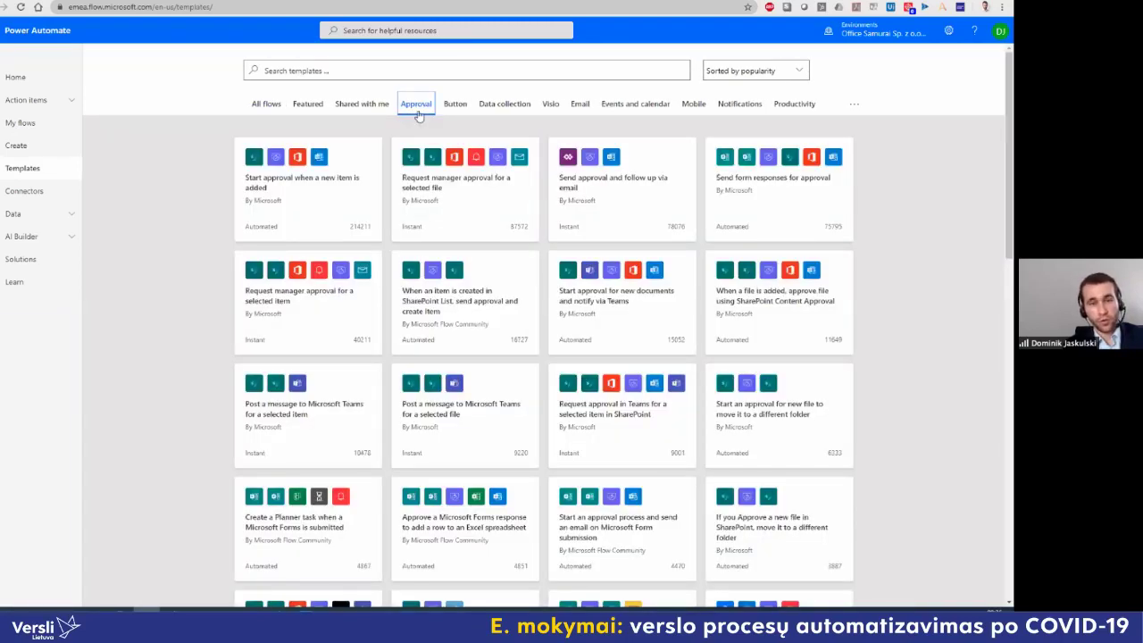
pyautogui.click(494, 109)
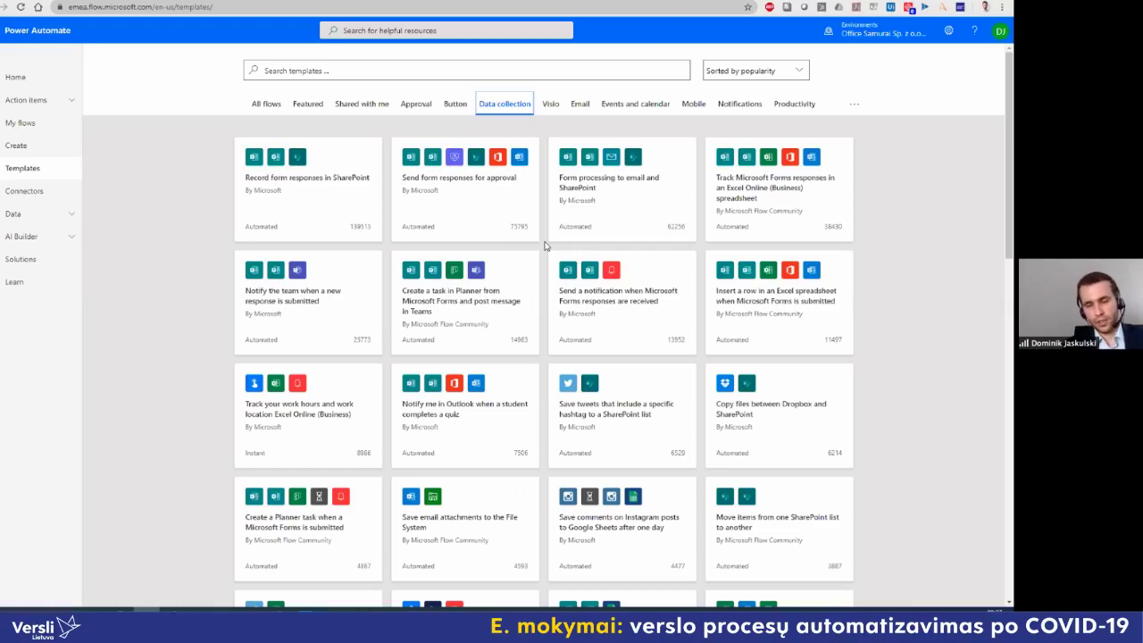
# Step: Search templates for 'weather' under All flows and scroll through the results
pyautogui.click(268, 54)
pyautogui.write('weathe')
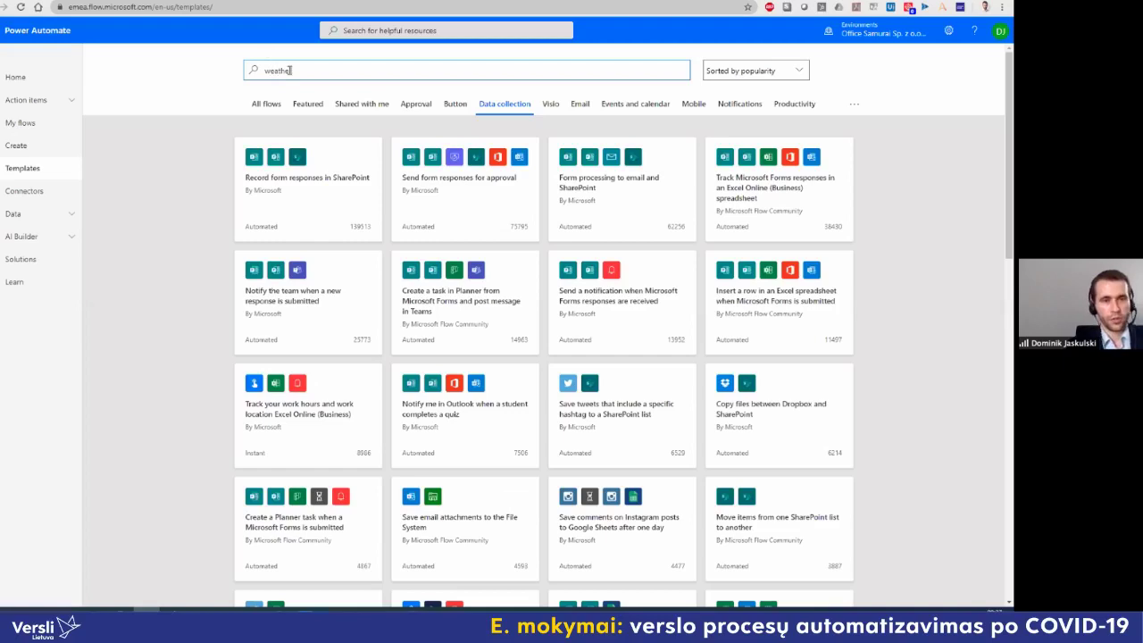
pyautogui.write('r')
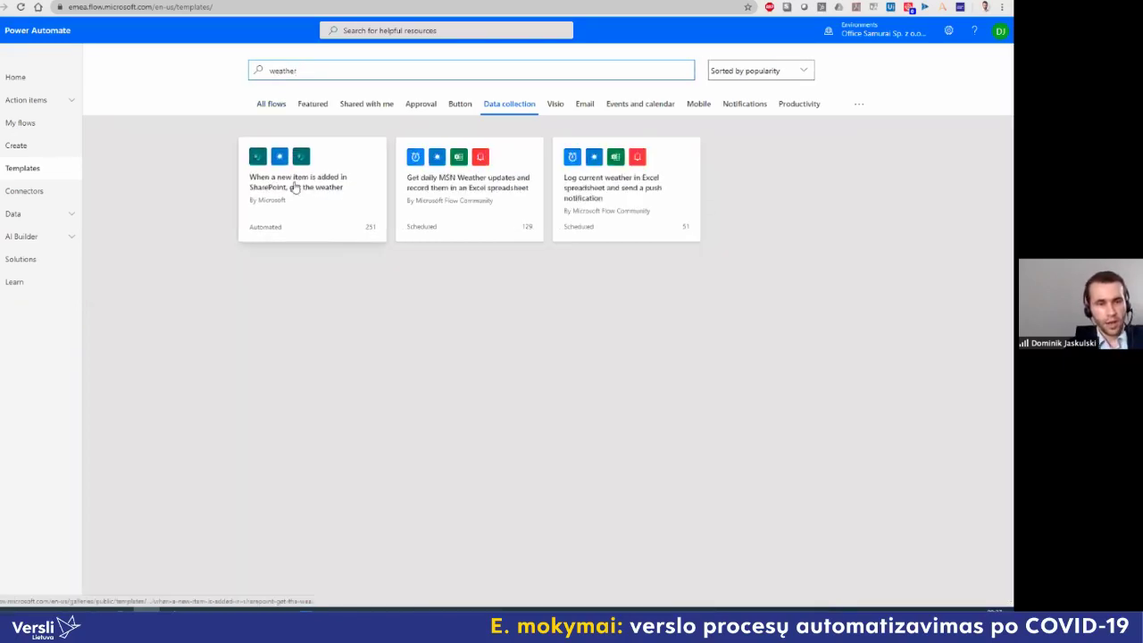
pyautogui.click(281, 105)
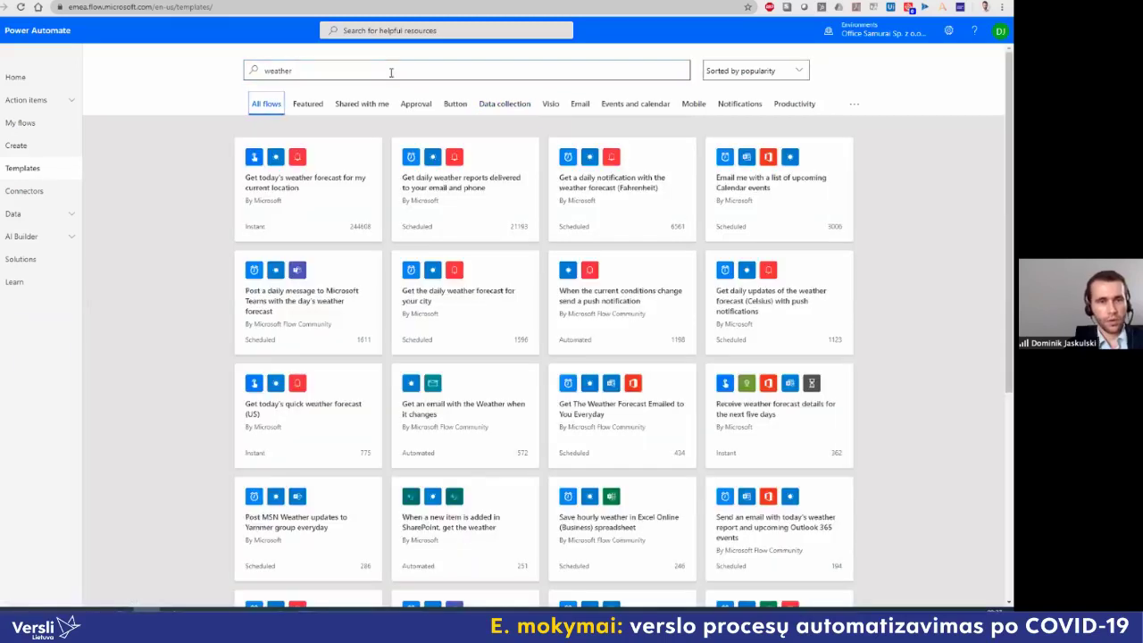
pyautogui.click(390, 73)
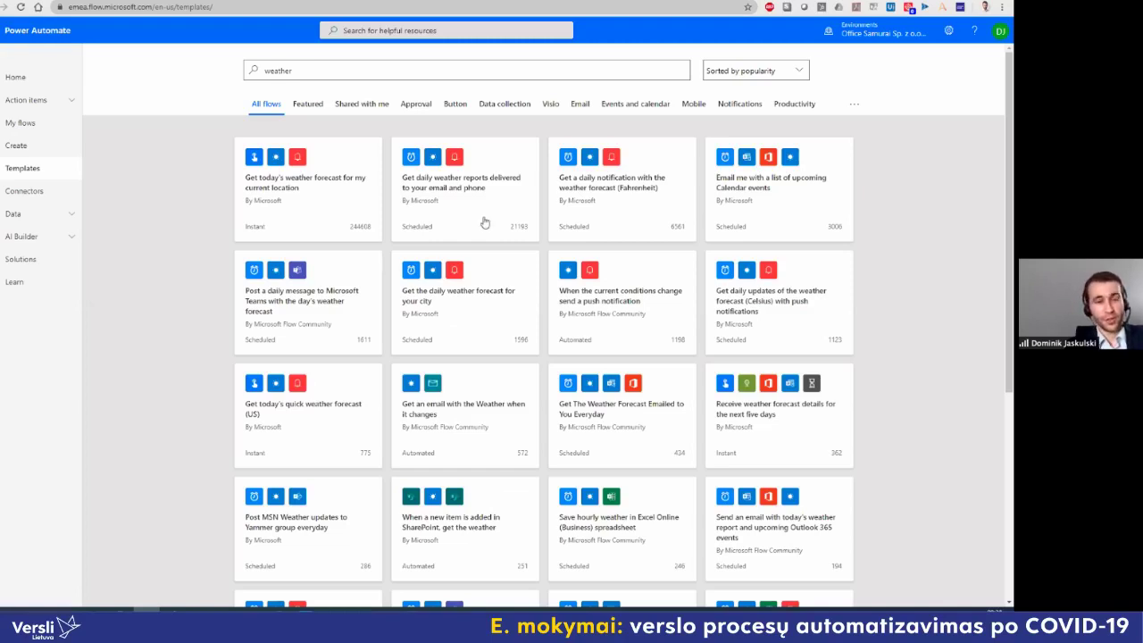
pyautogui.scroll(-2, 387, 249)
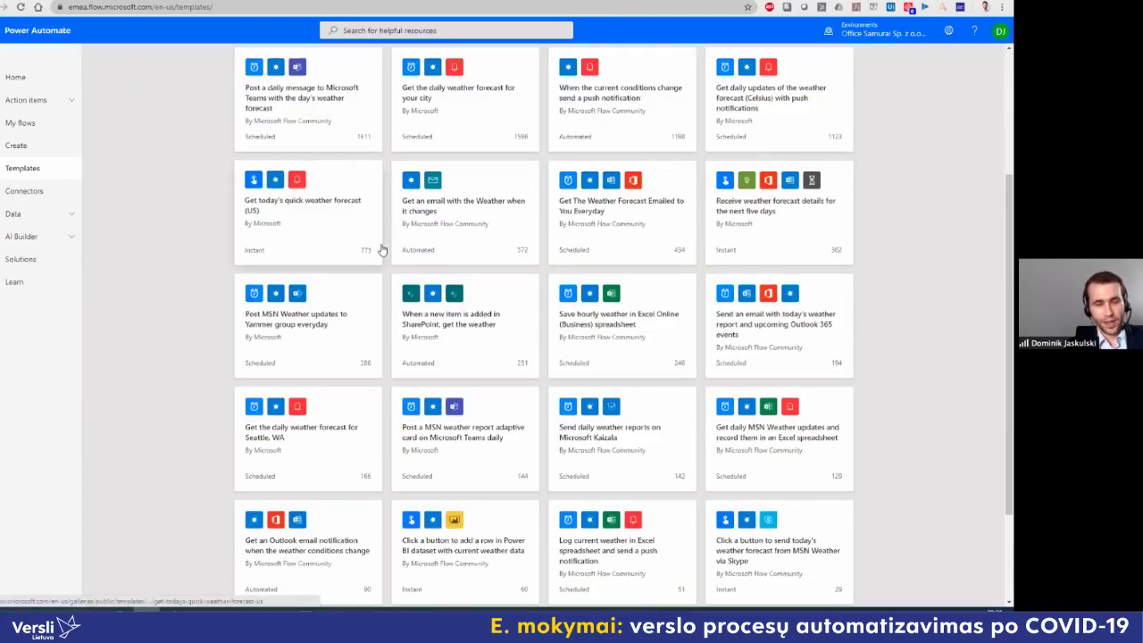
pyautogui.scroll(-2, 395, 339)
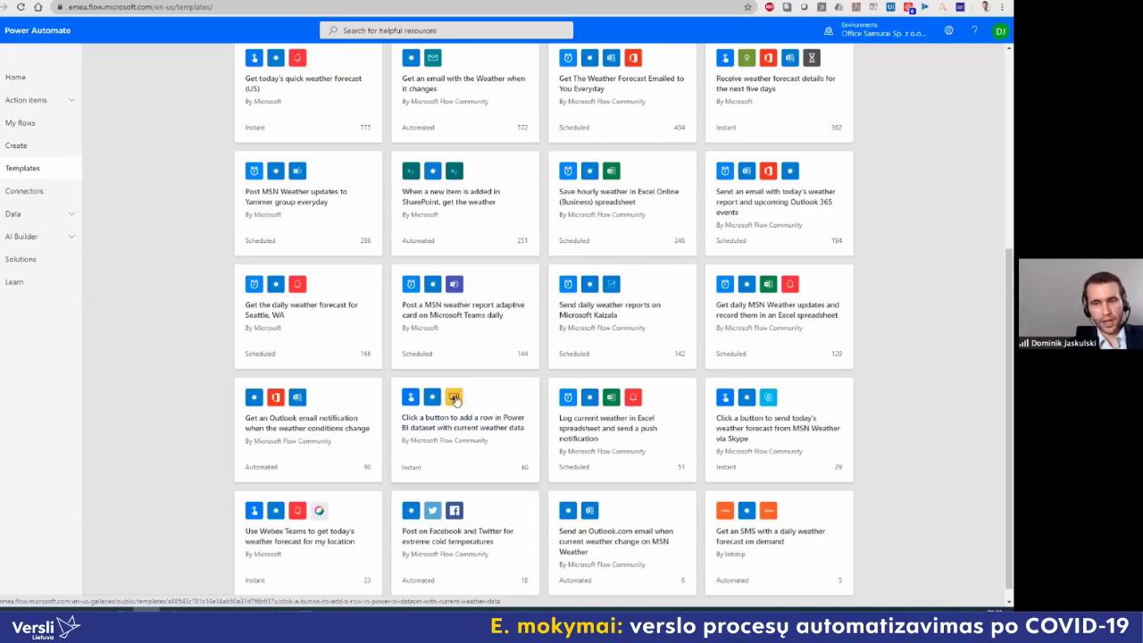
pyautogui.scroll(4, 456, 400)
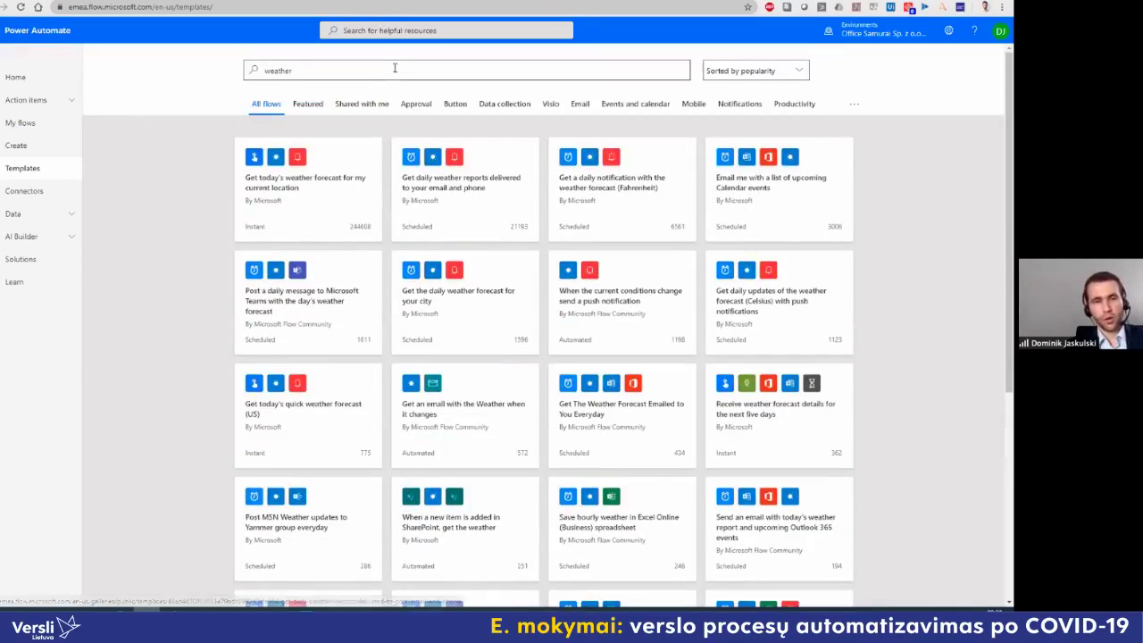
pyautogui.click(395, 71)
pyautogui.hotkey('ctrl', 'a')
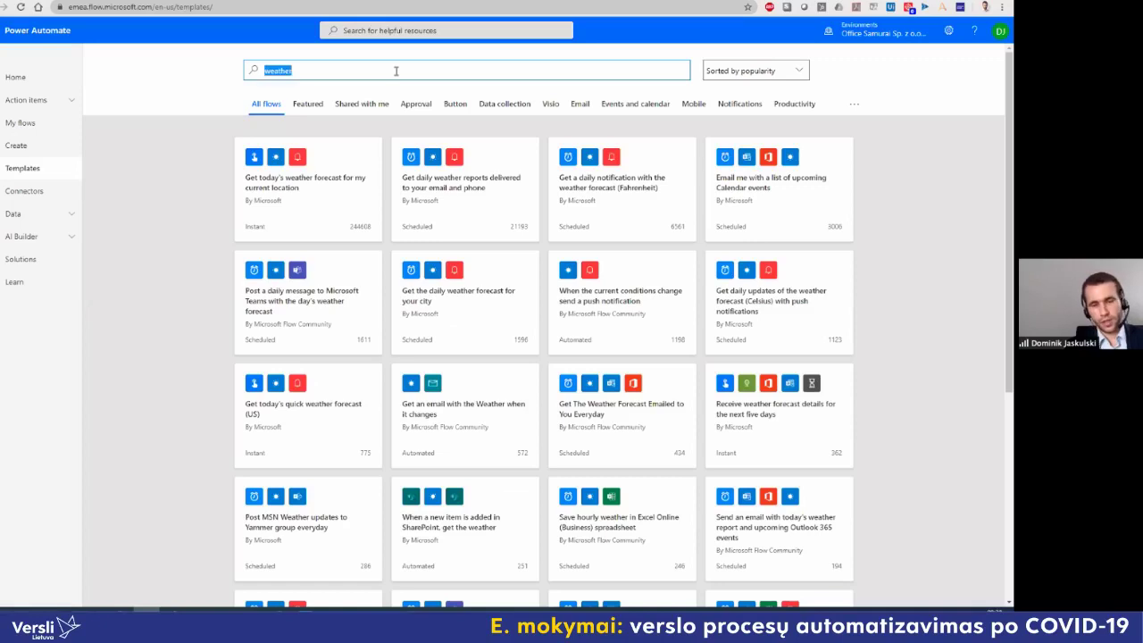
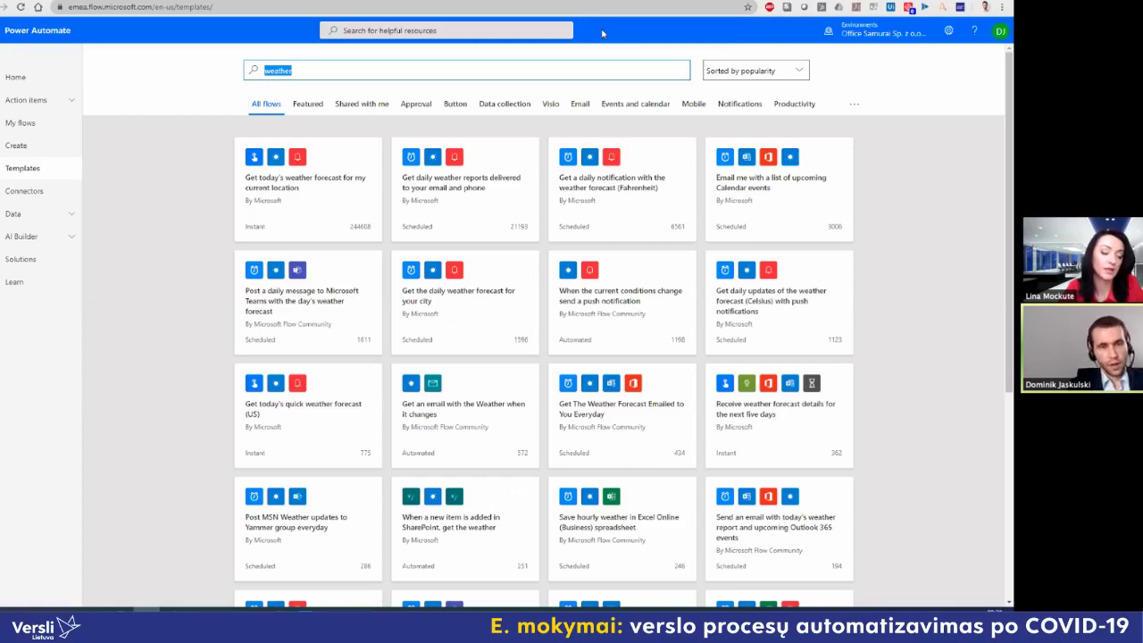
# Step: Search the templates for 'approval' and browse the approval flow template cards
pyautogui.write('approval')
pyautogui.press('Return')
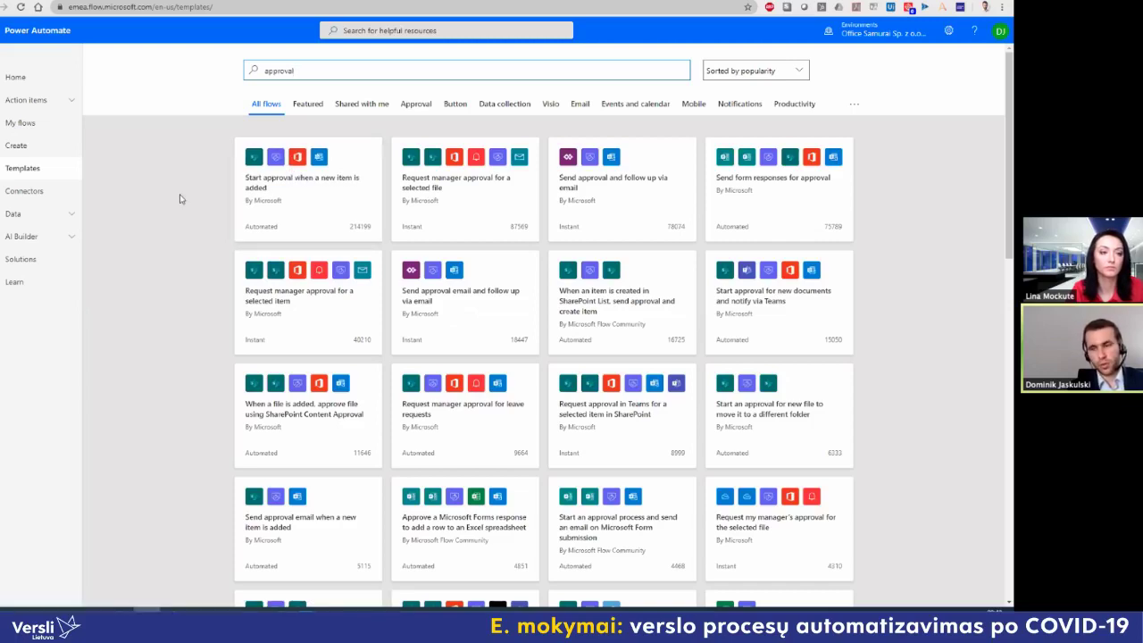
pyautogui.scroll(-1, 179, 197)
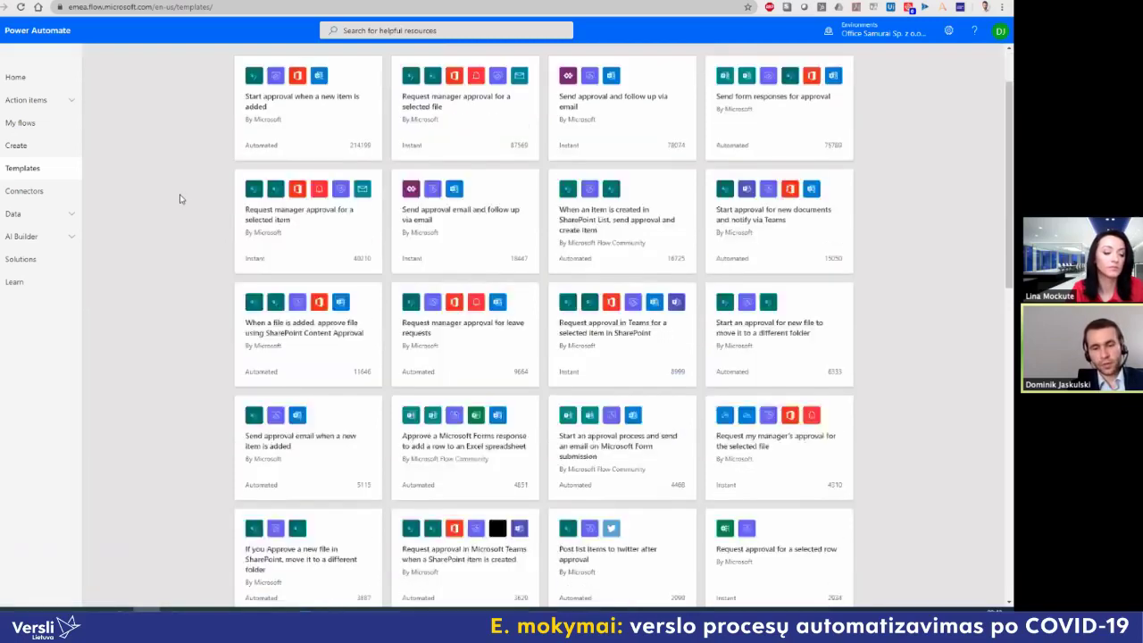
pyautogui.scroll(1, 179, 197)
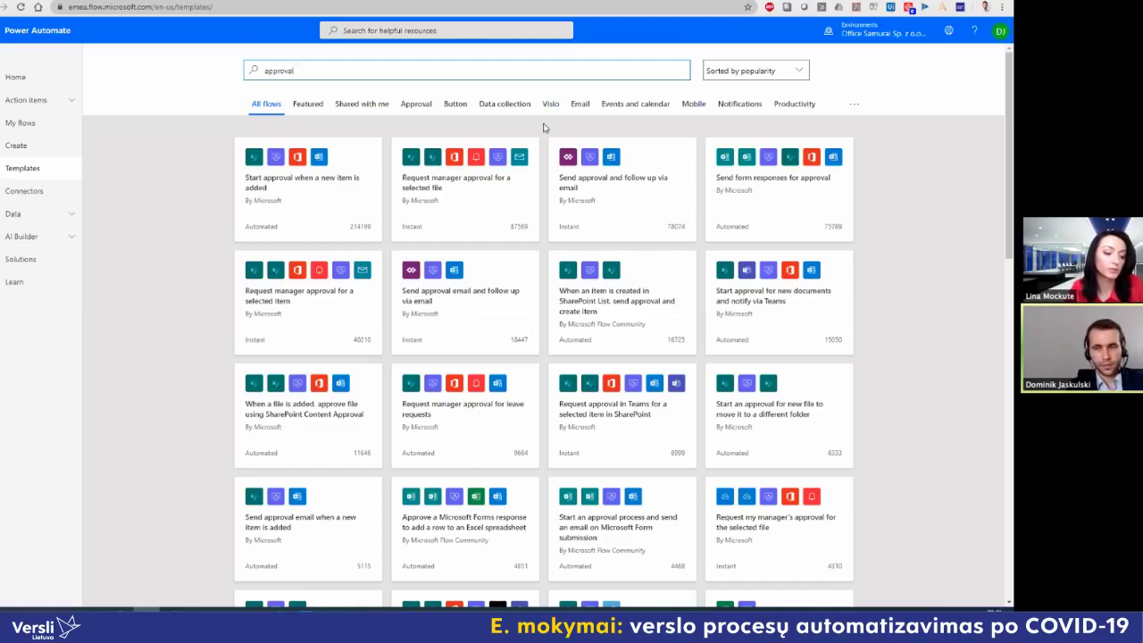
# Step: Search templates for 'doodle', then replace the search term with 'survey'
pyautogui.doubleClick(270, 72)
pyautogui.write('doodle')
pyautogui.press('Return')
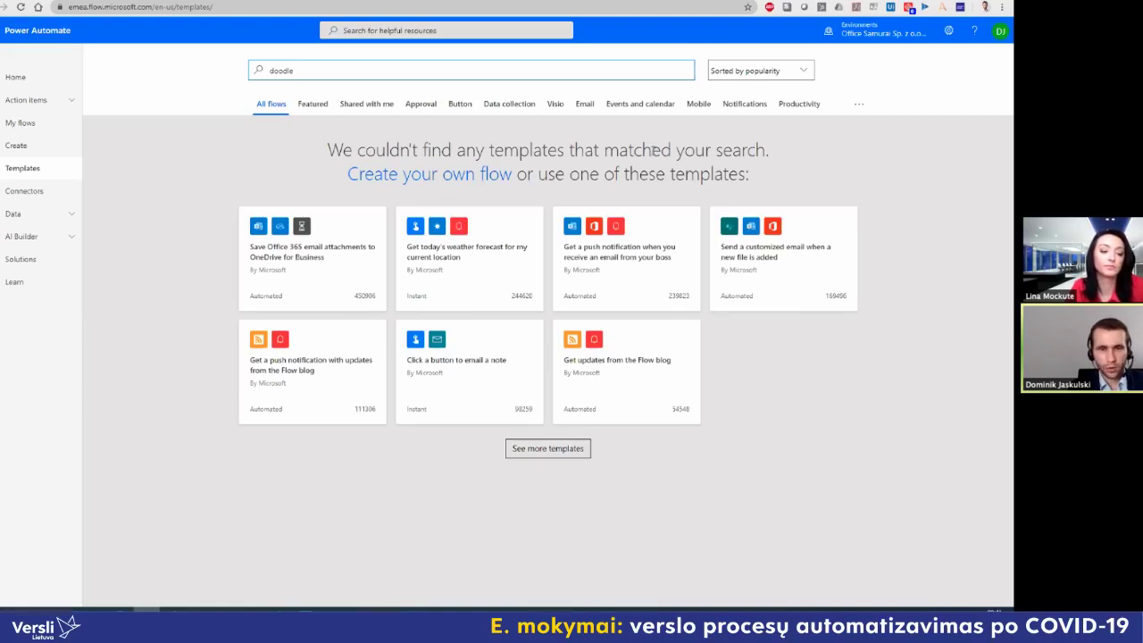
pyautogui.click(304, 74)
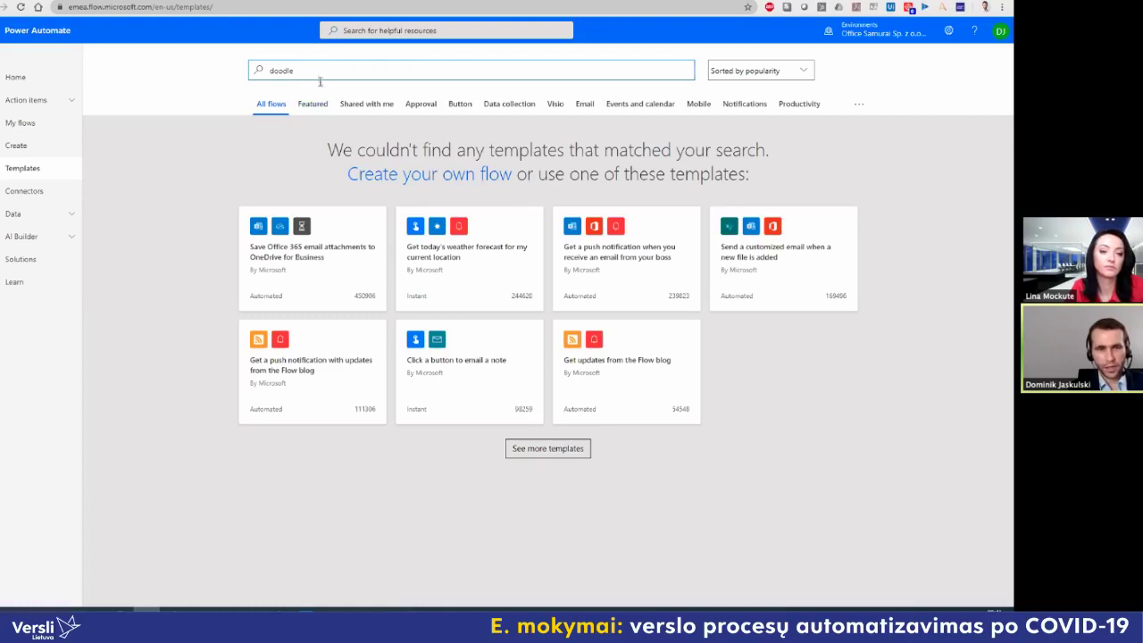
pyautogui.moveTo(304, 71); pyautogui.dragTo(210, 57)
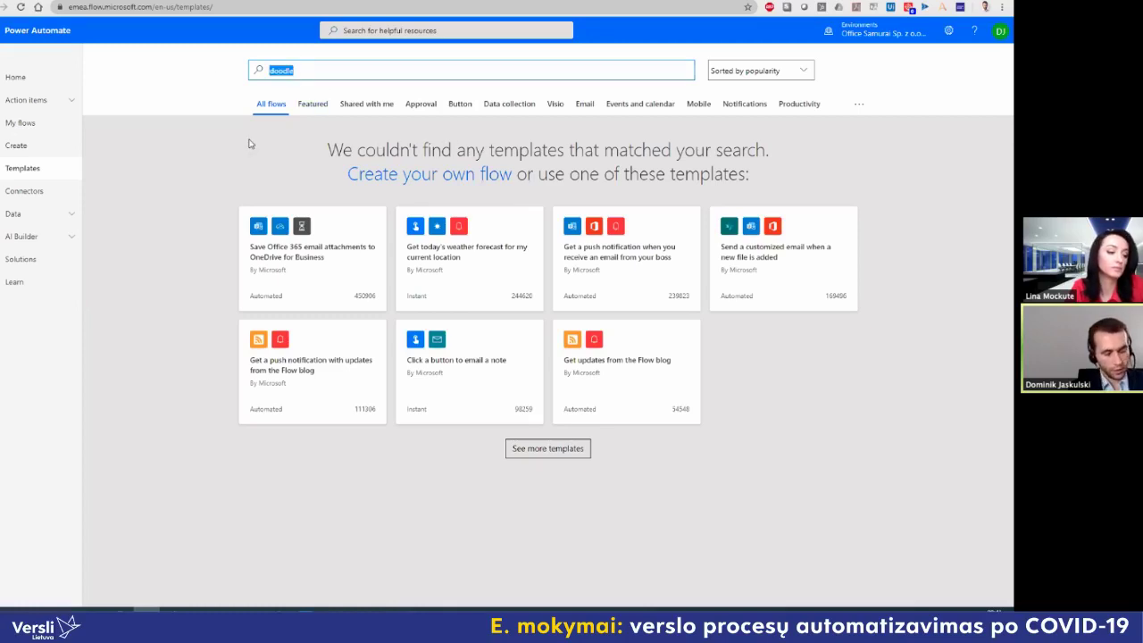
pyautogui.write('survey')
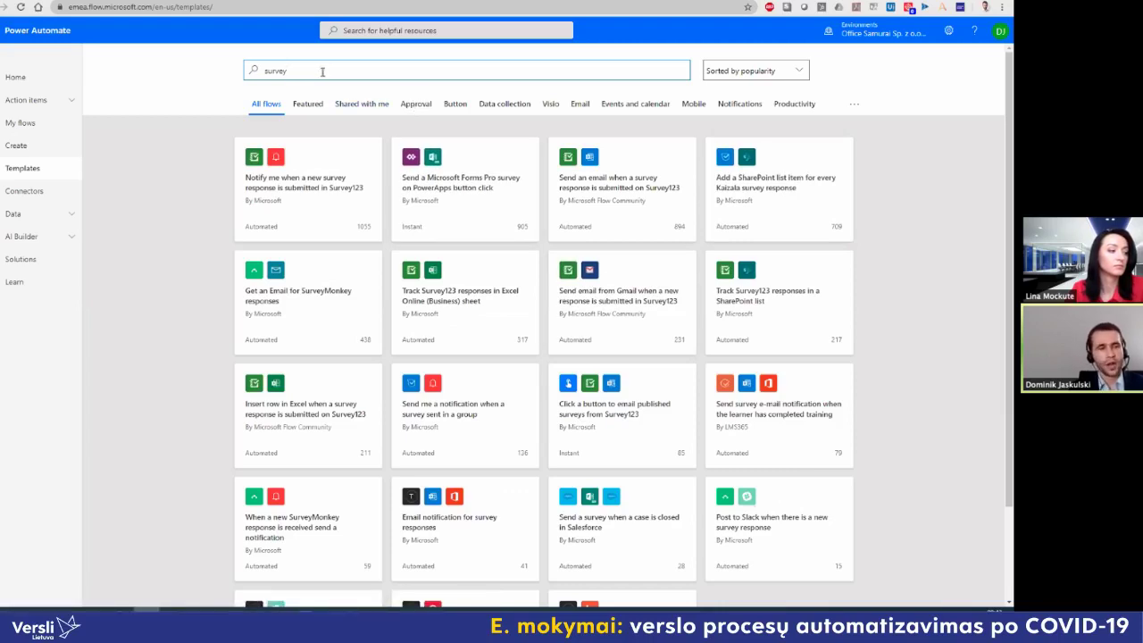
# Step: Change the template search back to 'doodle' and switch to Zapier's Zaps page
pyautogui.moveTo(305, 71); pyautogui.dragTo(222, 72)
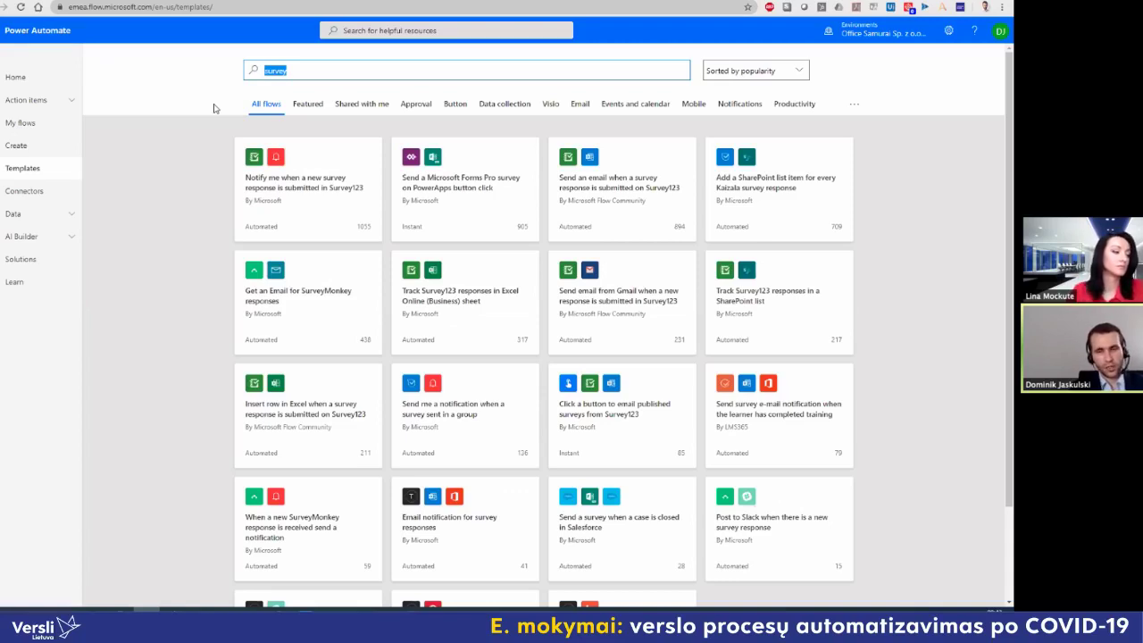
pyautogui.write('doodle')
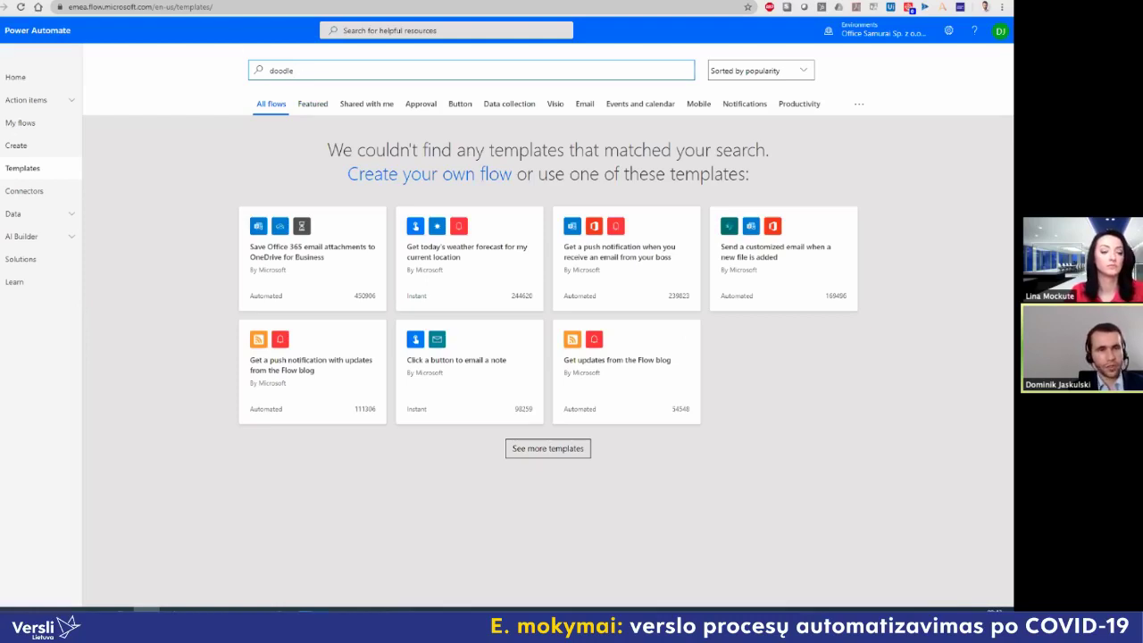
pyautogui.hotkey('ctrl', 'Tab')
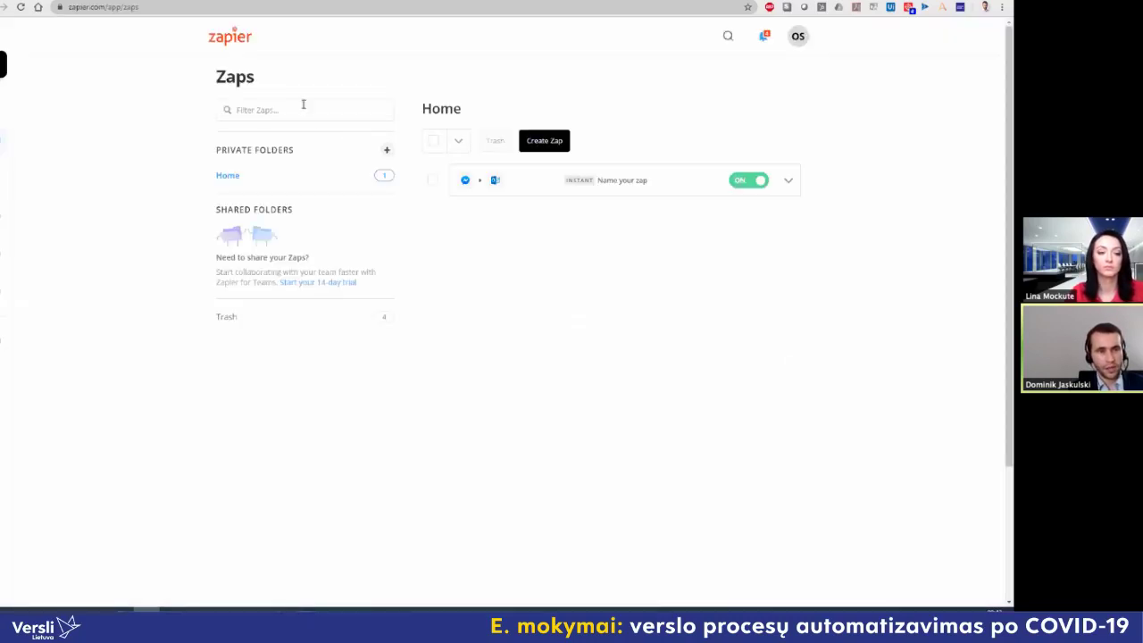
# Step: Filter Zaps for 'doodle', open the Doodle app overview, then return to Power Automate
pyautogui.click(303, 104)
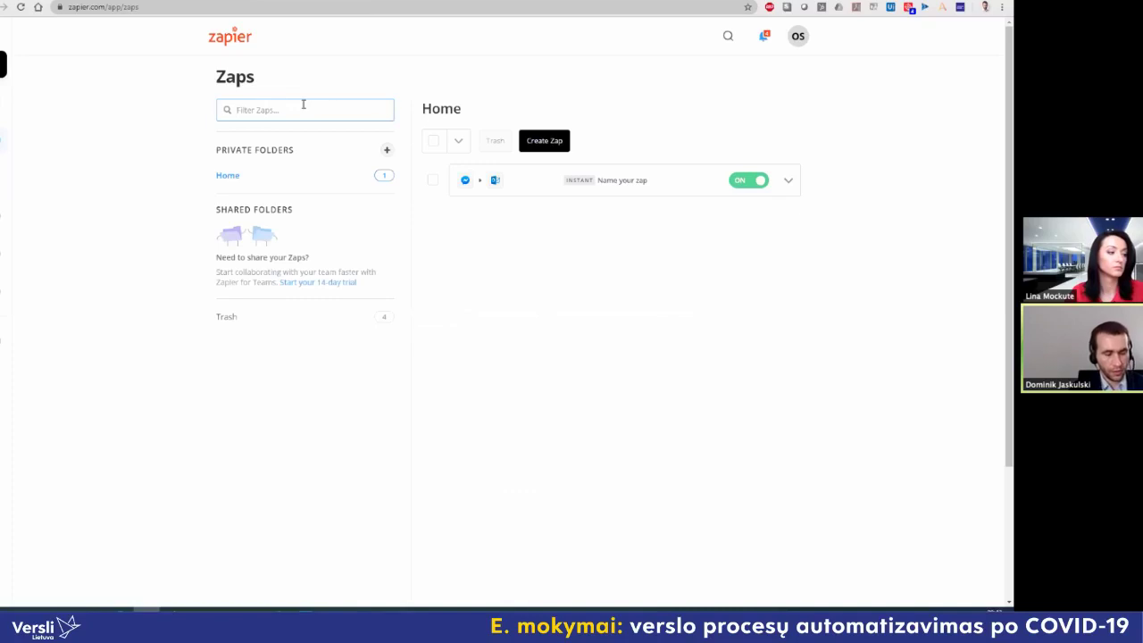
pyautogui.write('doodle')
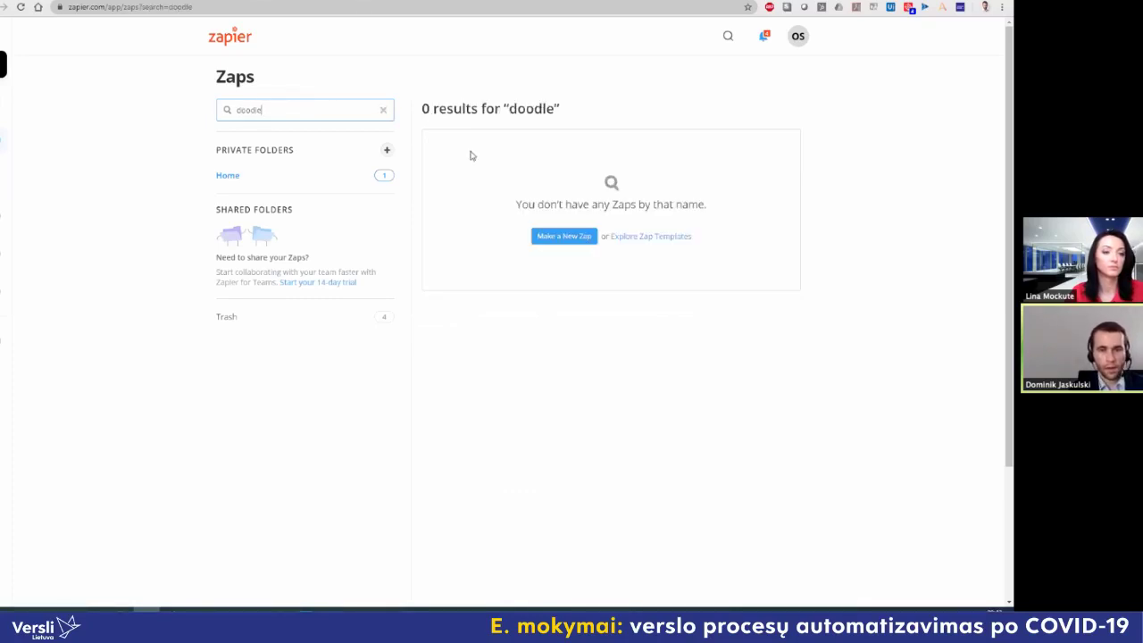
pyautogui.click(728, 37)
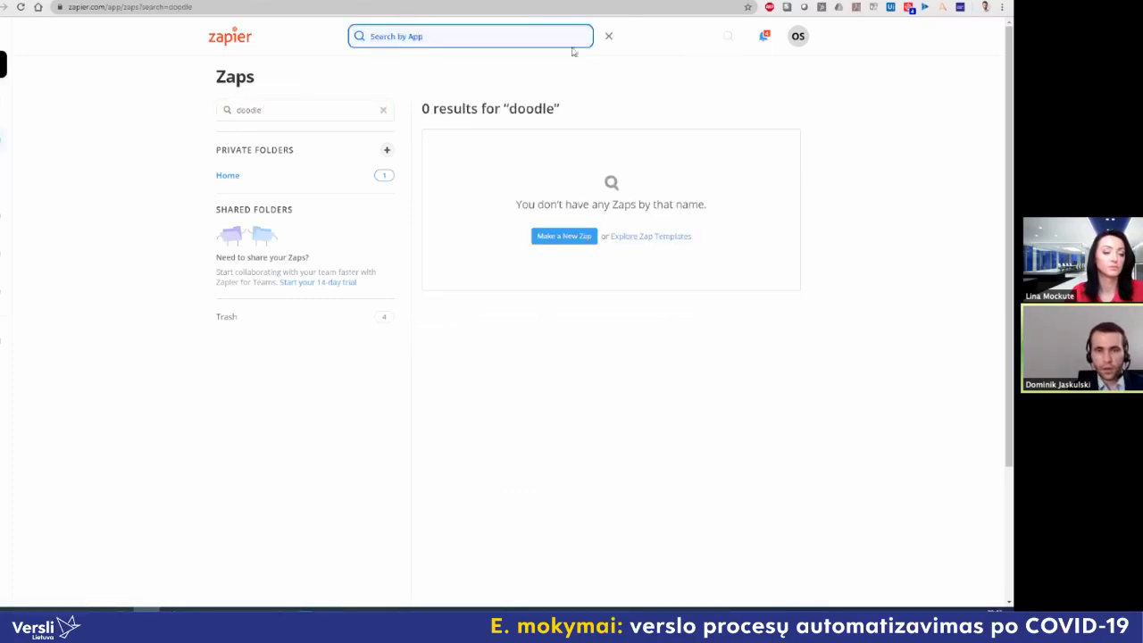
pyautogui.write('doodle')
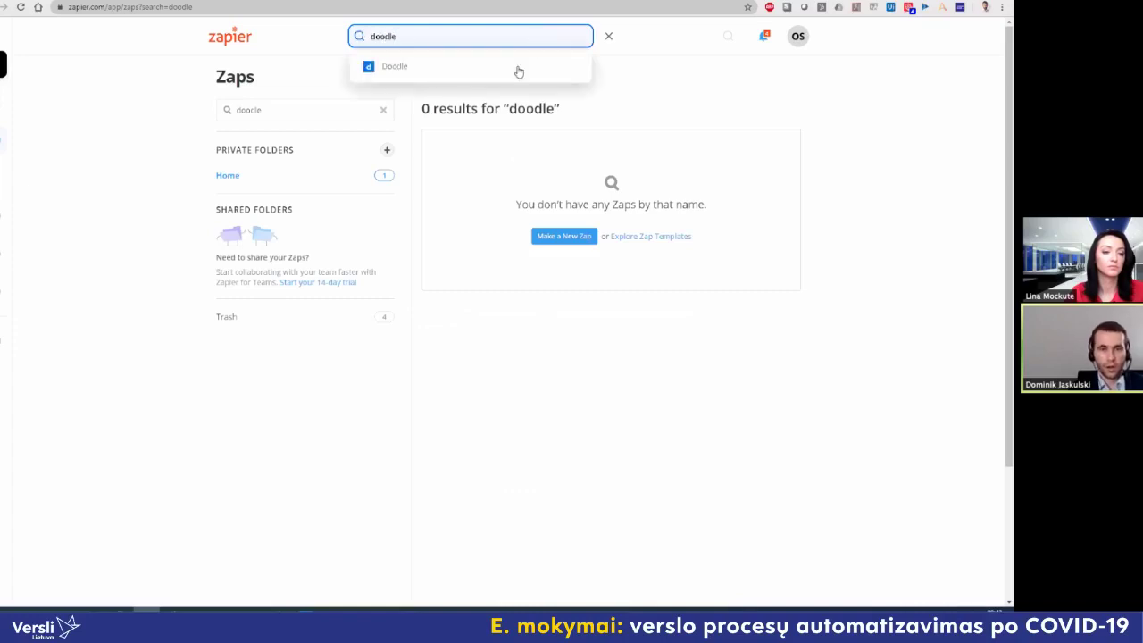
pyautogui.click(522, 72)
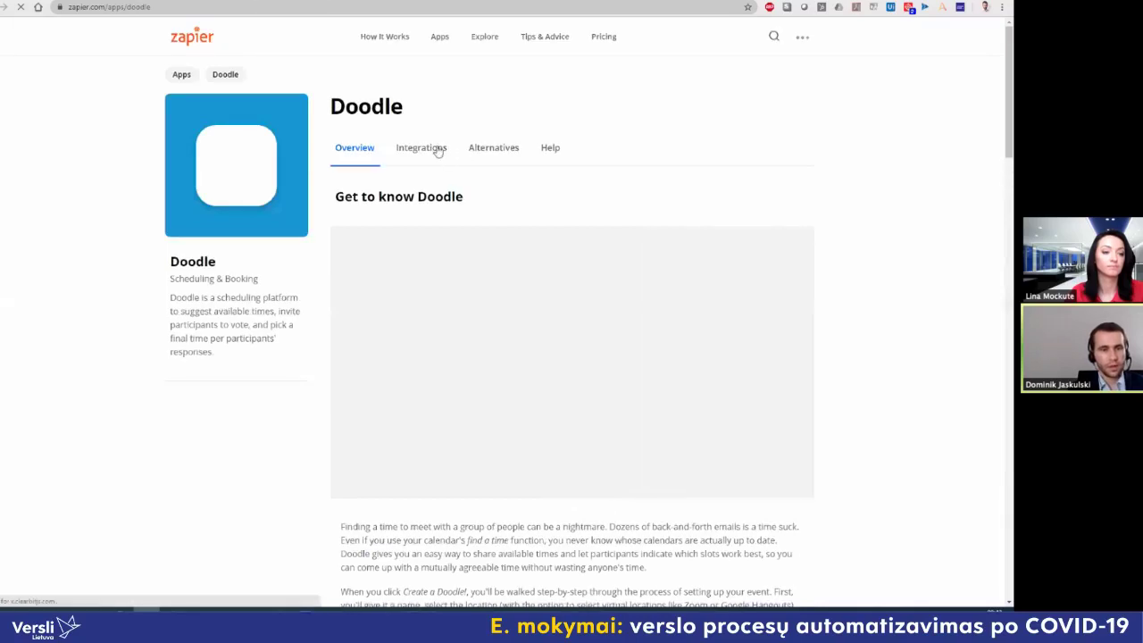
pyautogui.scroll(-3, 437, 150)
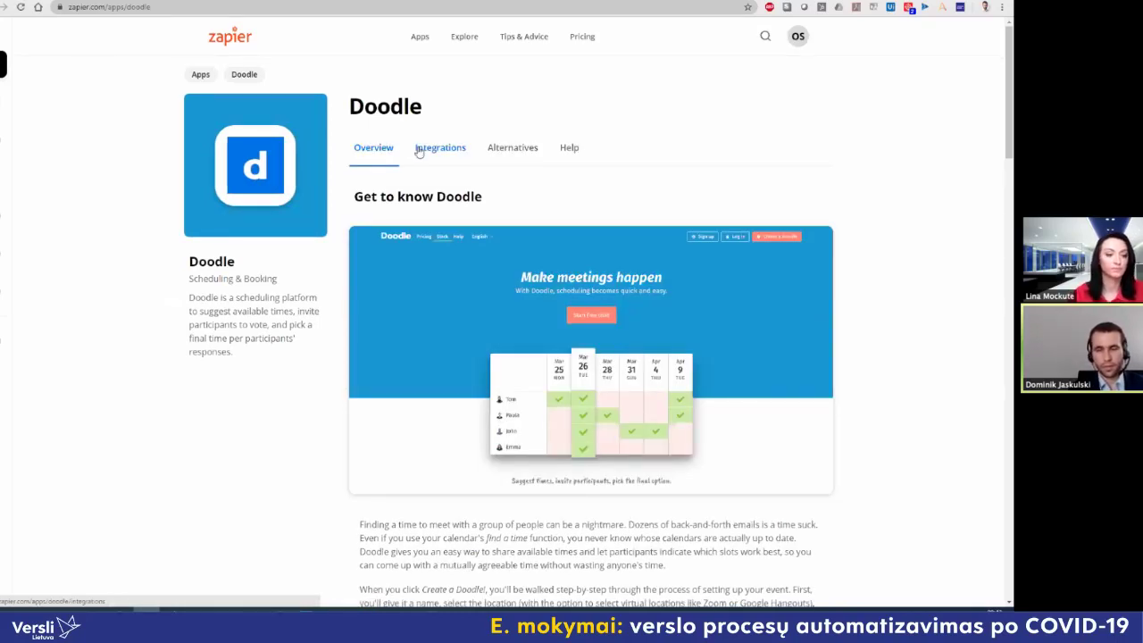
pyautogui.hotkey('ctrl', 'Tab')
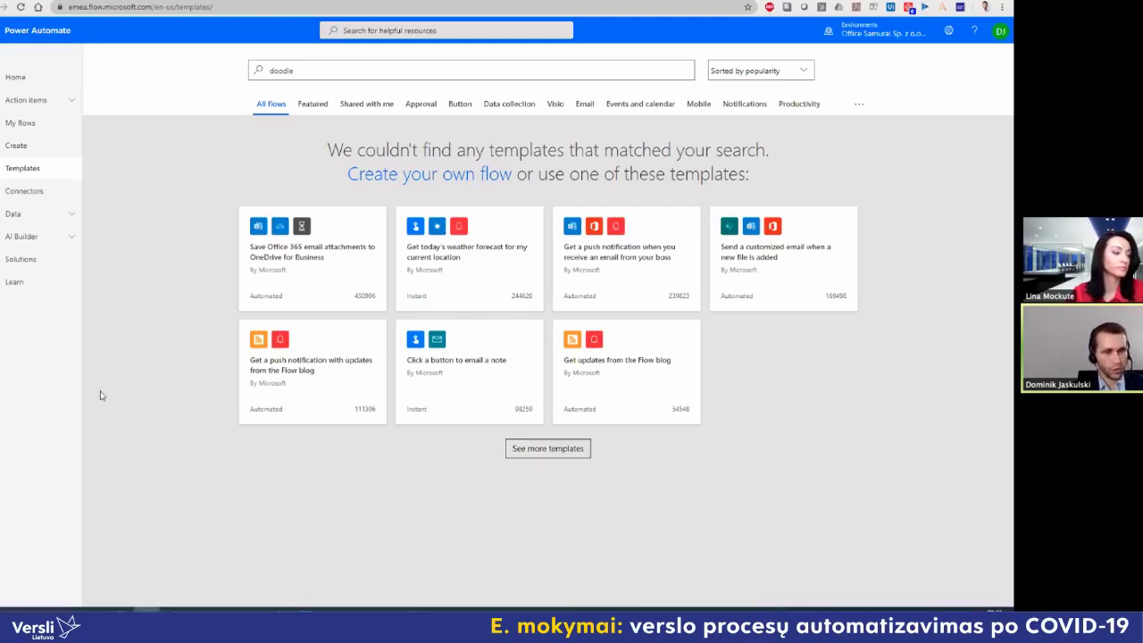
# Step: Bring up the PowerPoint slide '5 automation tools that could help you'
pyautogui.hotkey('alt', 'Tab')
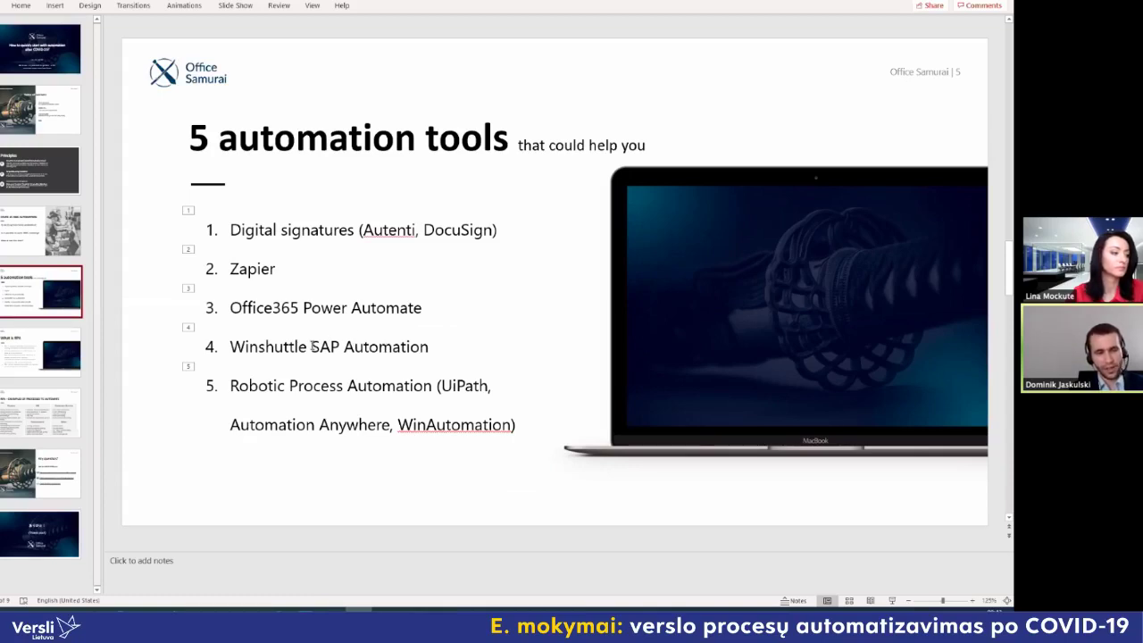
# Step: Return to the browser and open the YouTube tab with the Winshuttle FB50 Journal Entry Create video
pyautogui.hotkey('alt', 'Tab')
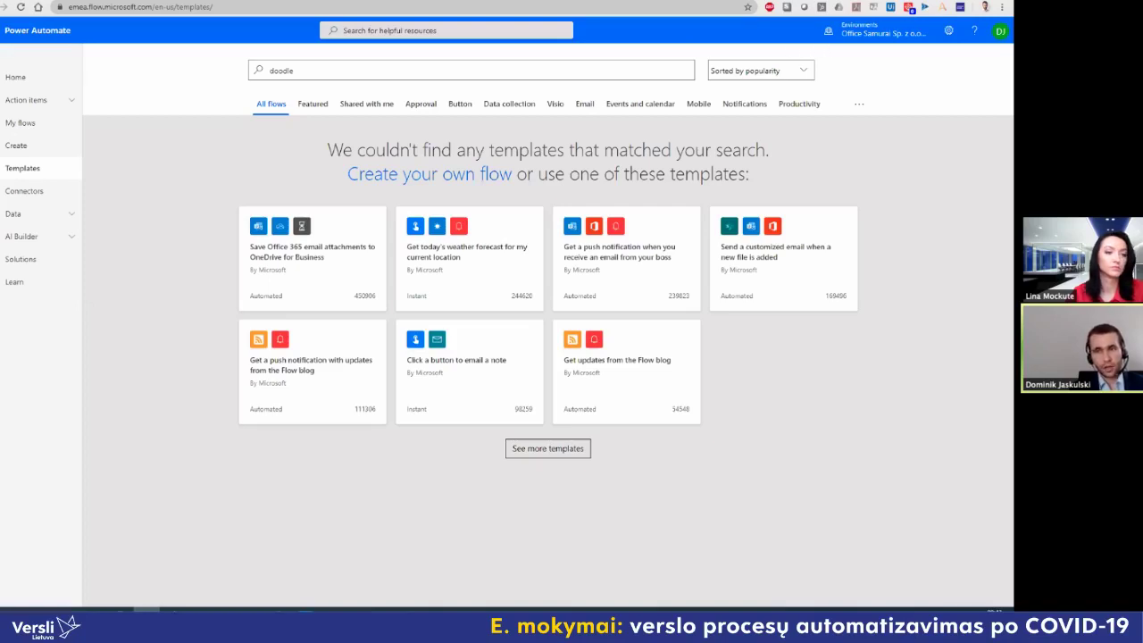
pyautogui.click(814, 2)
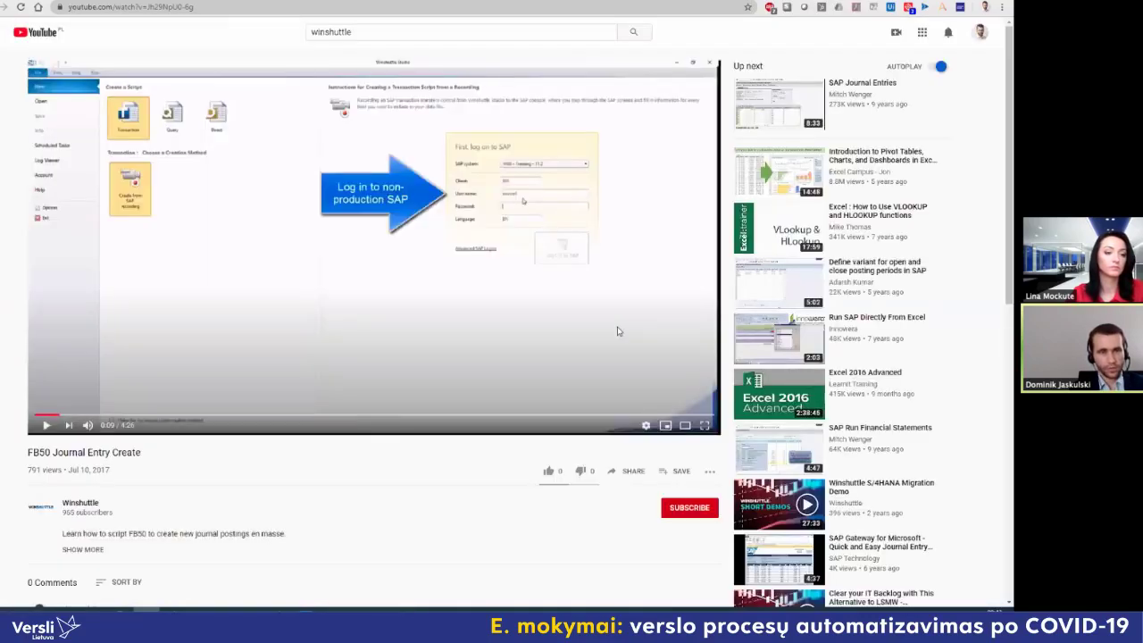
# Step: Play the FB50 video full screen from the 0:11 SAP login step
pyautogui.click(704, 425)
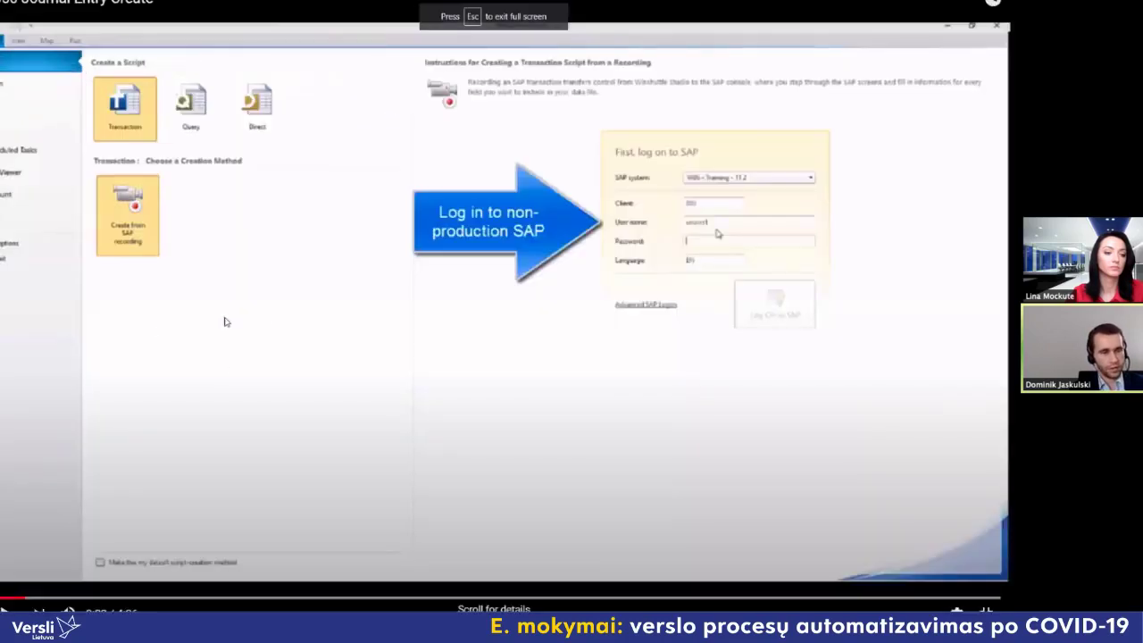
pyautogui.click(314, 268)
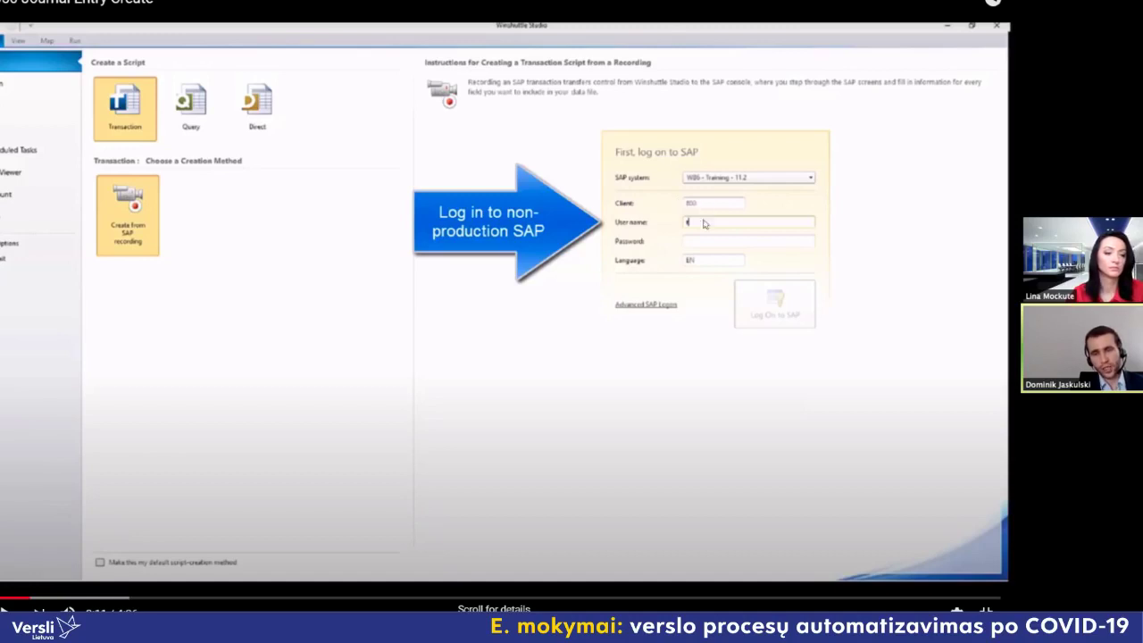
pyautogui.click(306, 354)
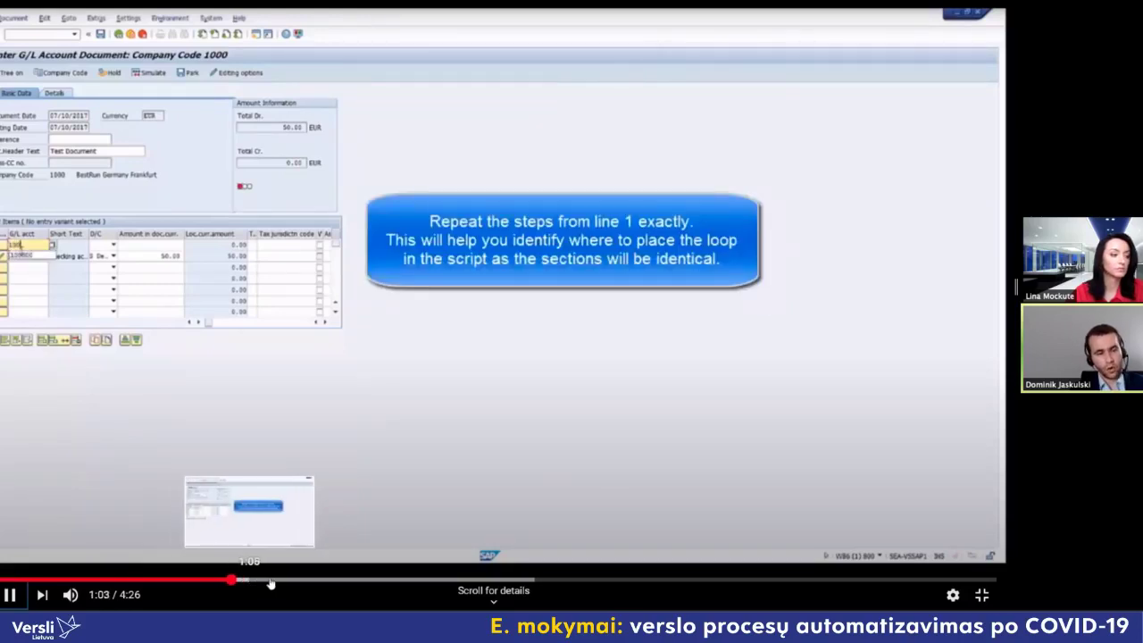
# Step: Jump ahead to the field mapping overview and pause briefly on the mapping summary
pyautogui.click(270, 582)
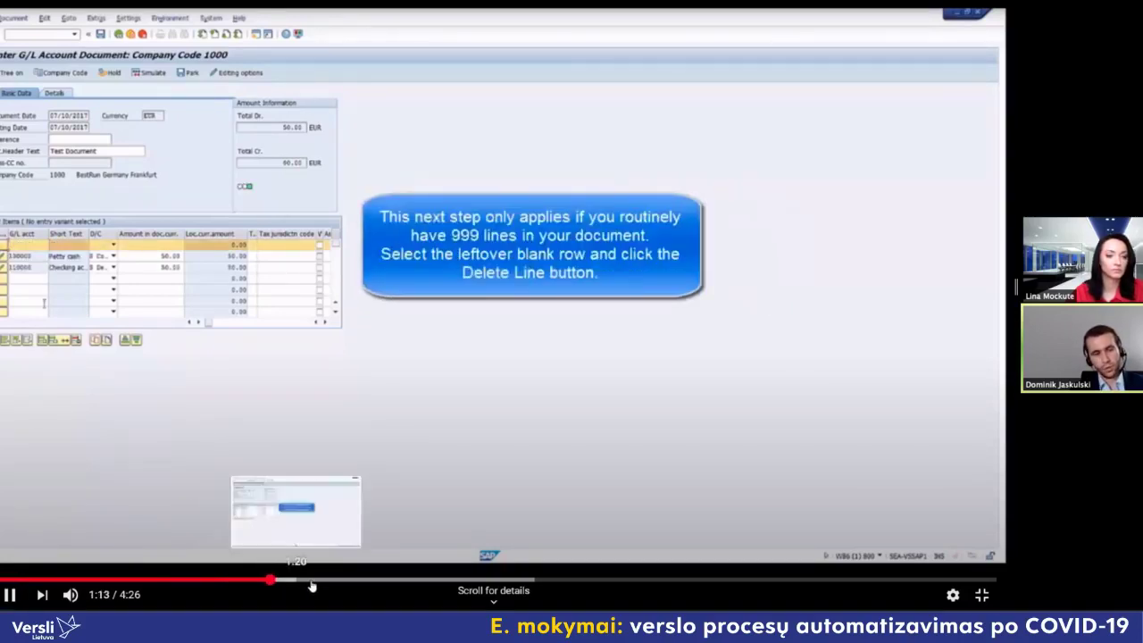
pyautogui.click(310, 580)
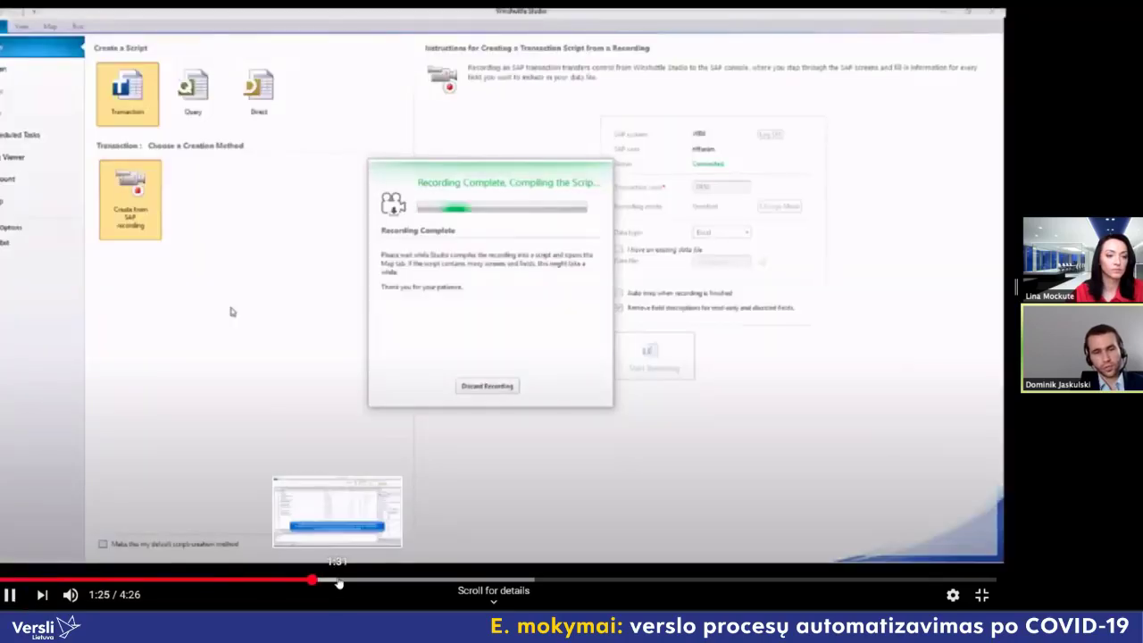
pyautogui.click(337, 581)
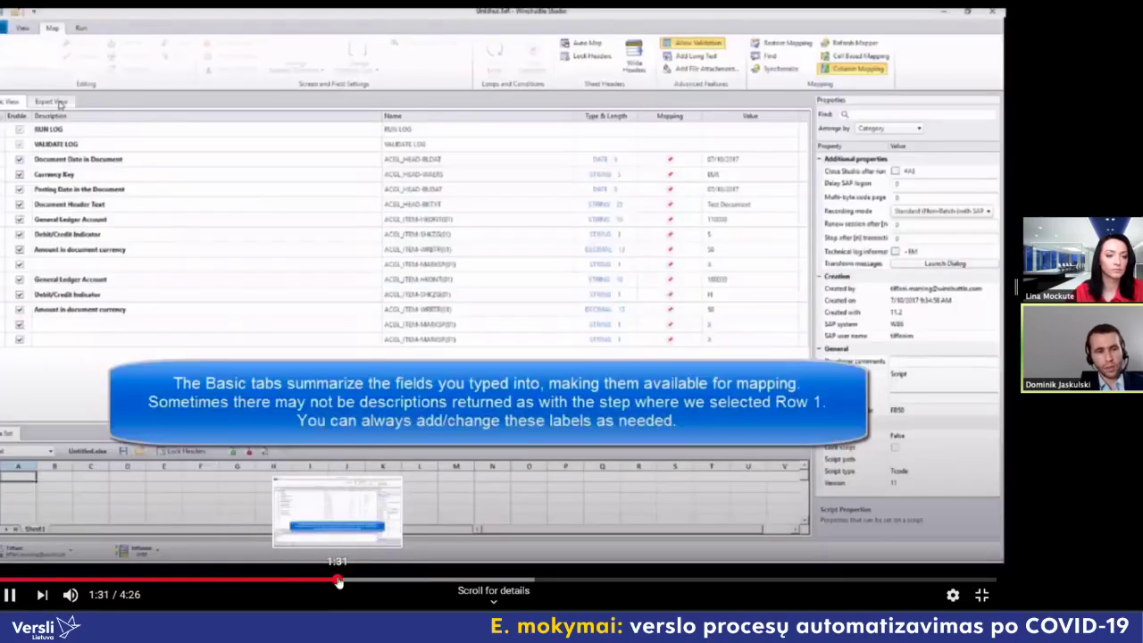
pyautogui.click(325, 581)
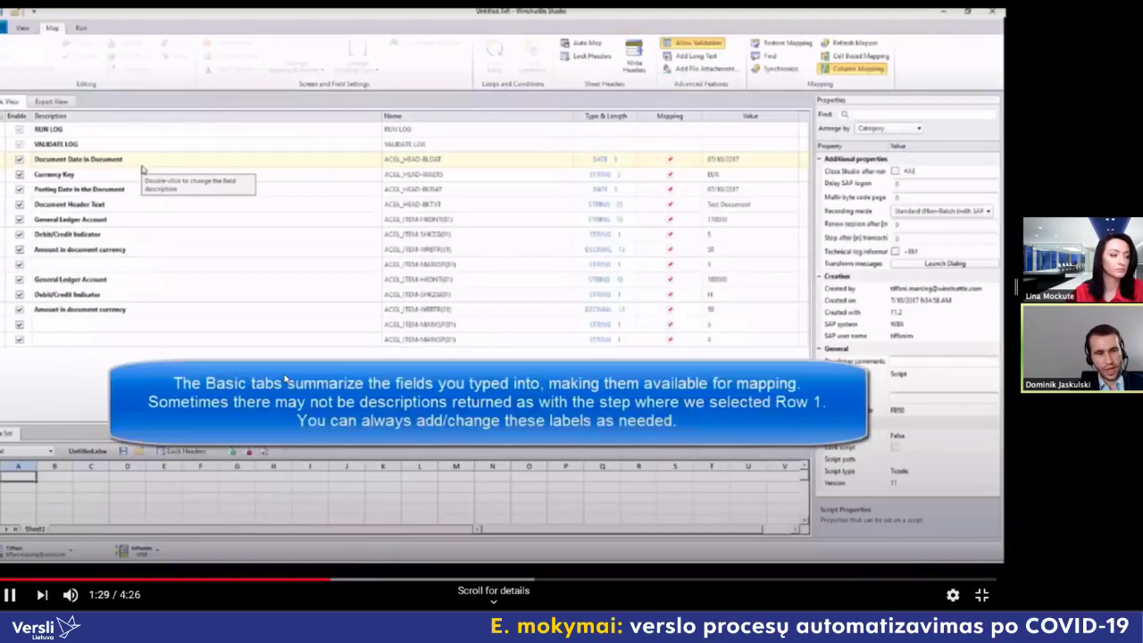
pyautogui.click(287, 379)
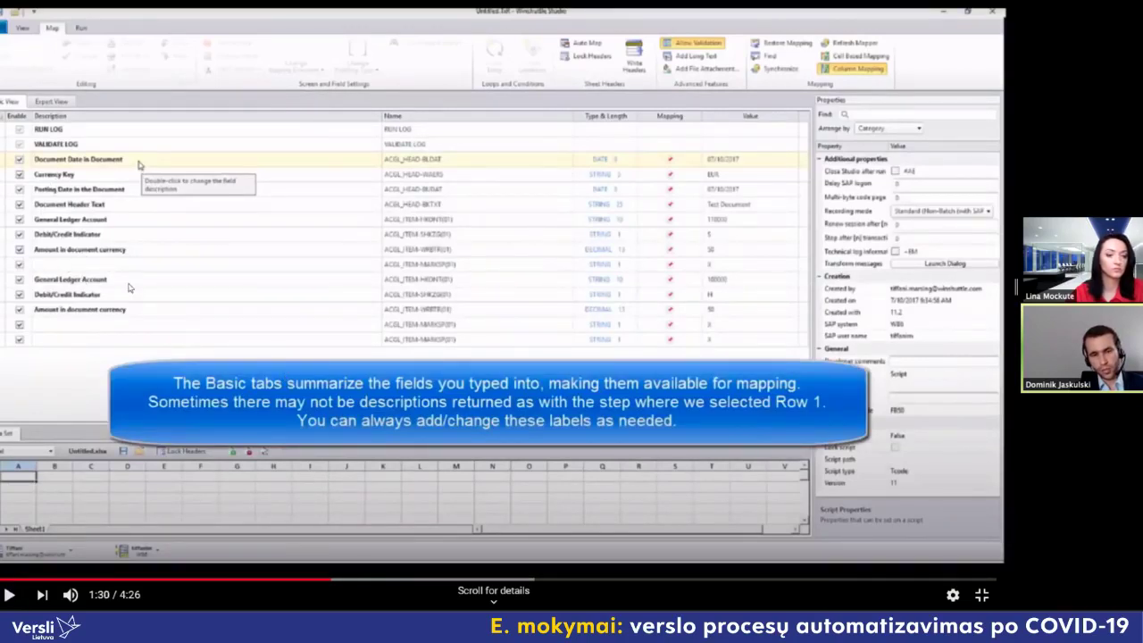
pyautogui.click(384, 564)
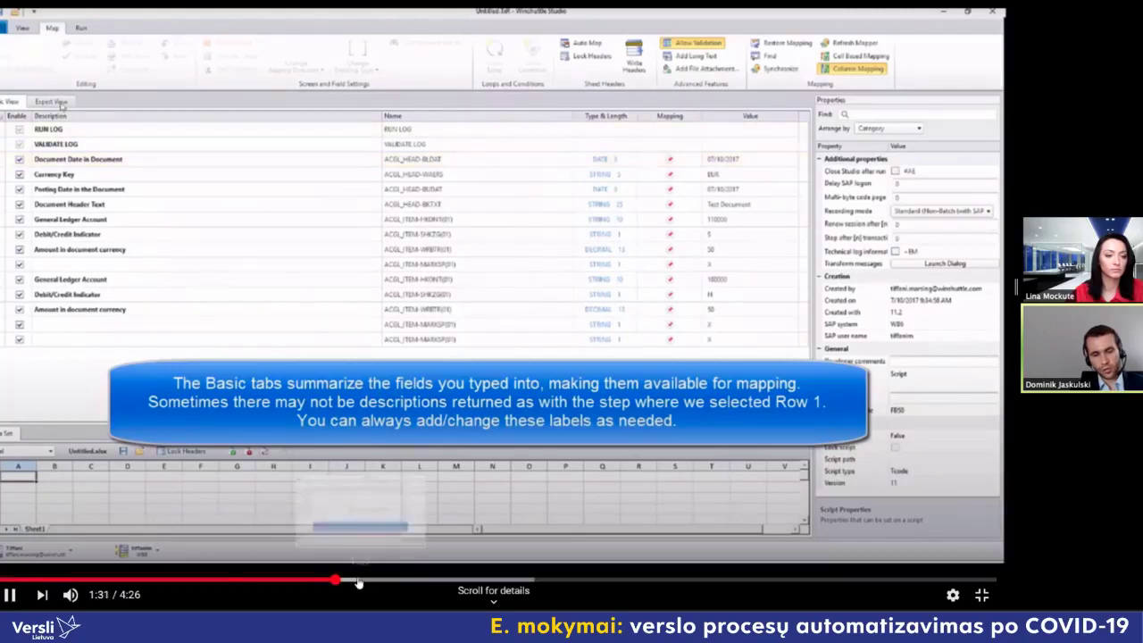
# Step: Skip past the Expert view and Excel mapping sections to the 3:41 save screen
pyautogui.click(364, 581)
pyautogui.click(399, 581)
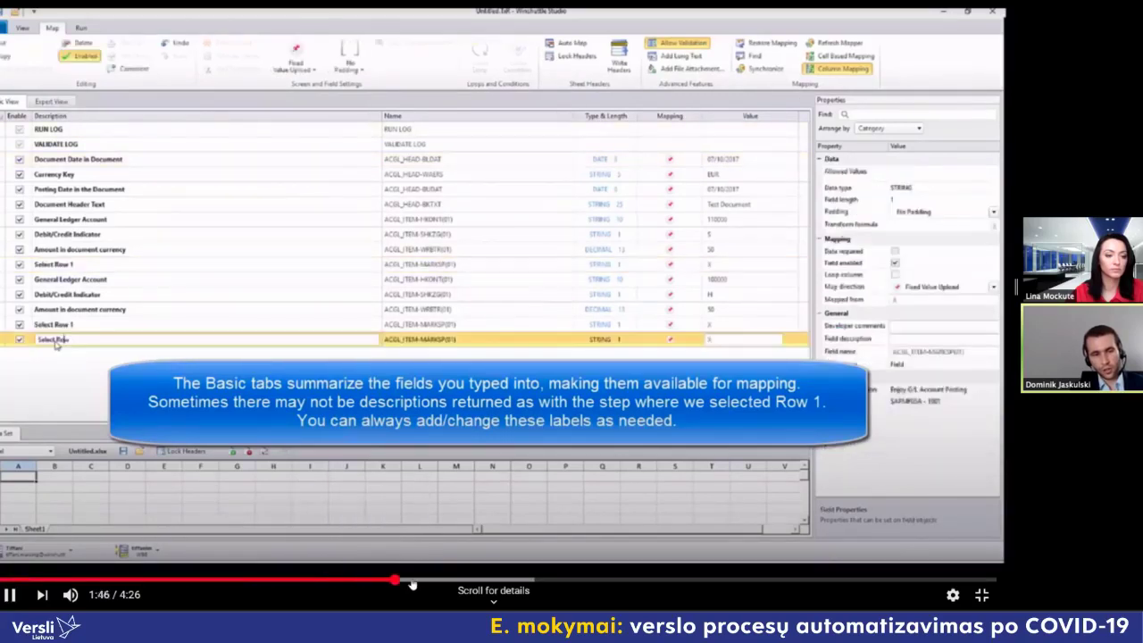
pyautogui.click(421, 581)
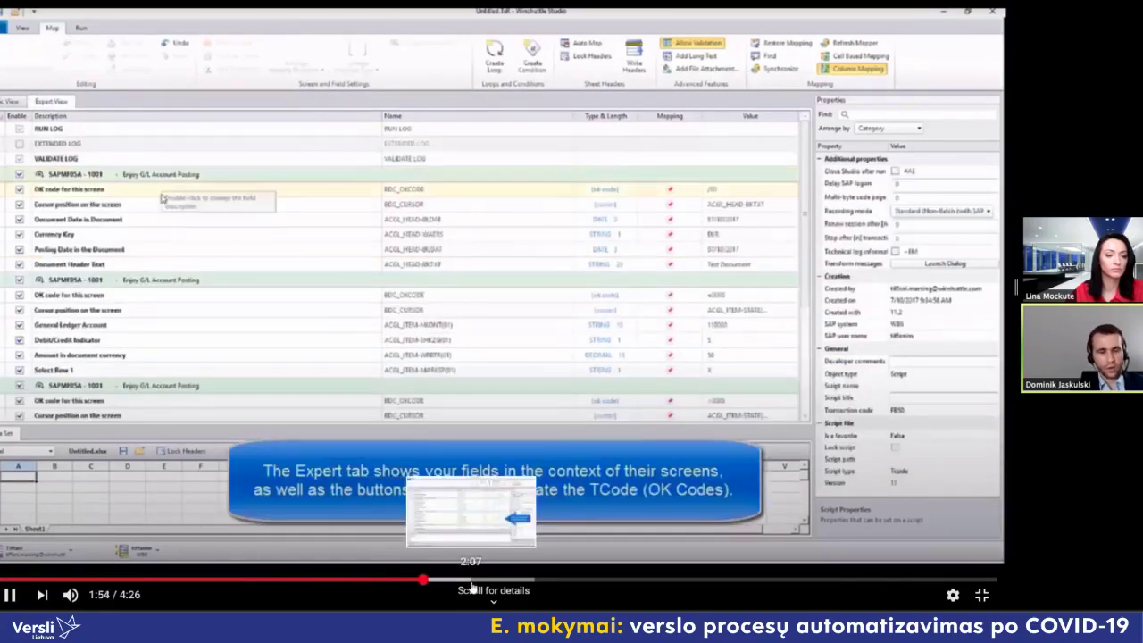
pyautogui.click(471, 581)
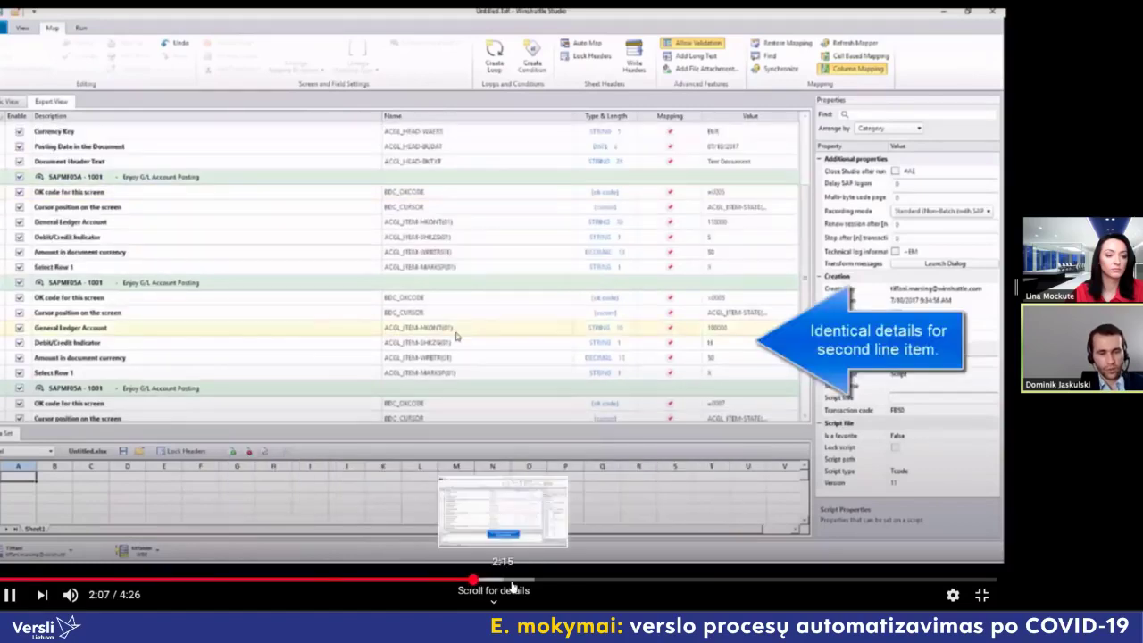
pyautogui.click(518, 581)
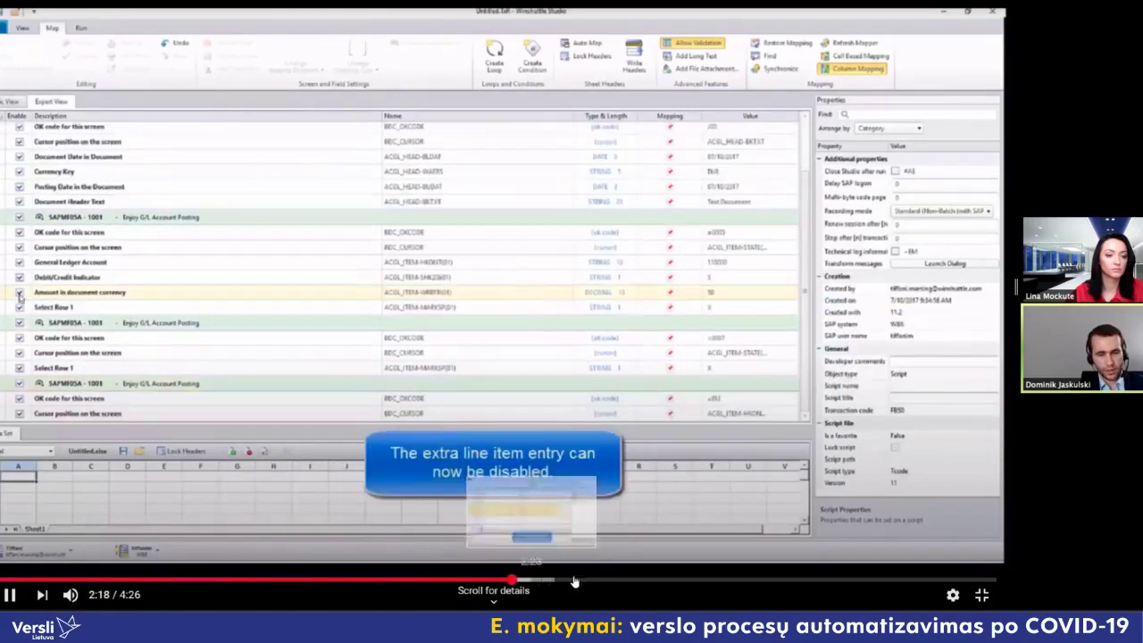
pyautogui.click(585, 581)
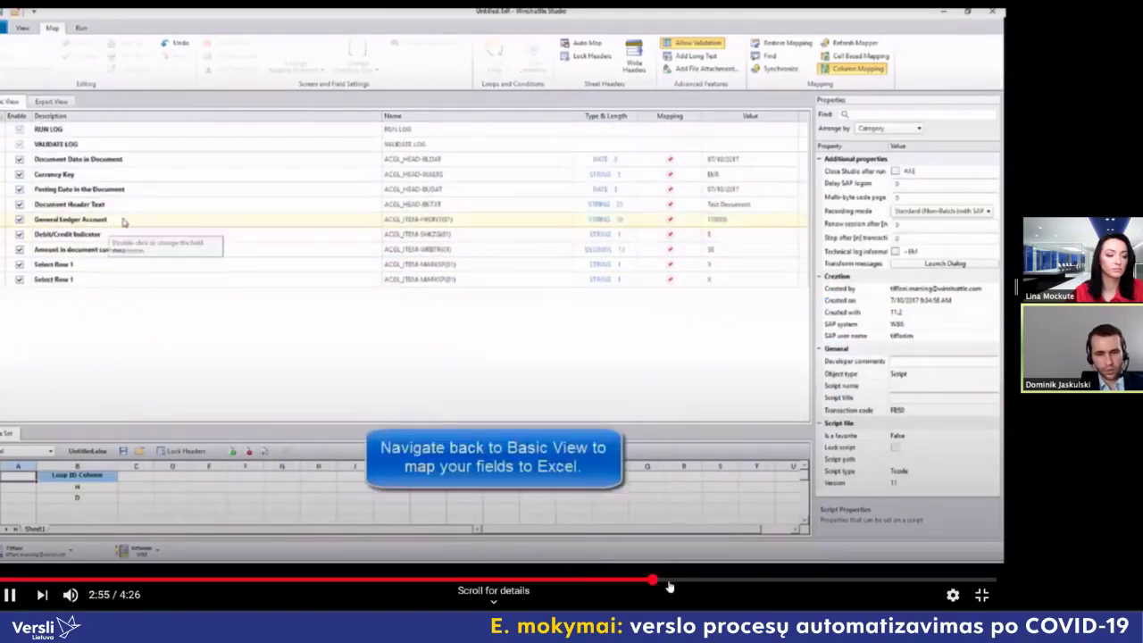
pyautogui.click(654, 581)
pyautogui.click(680, 581)
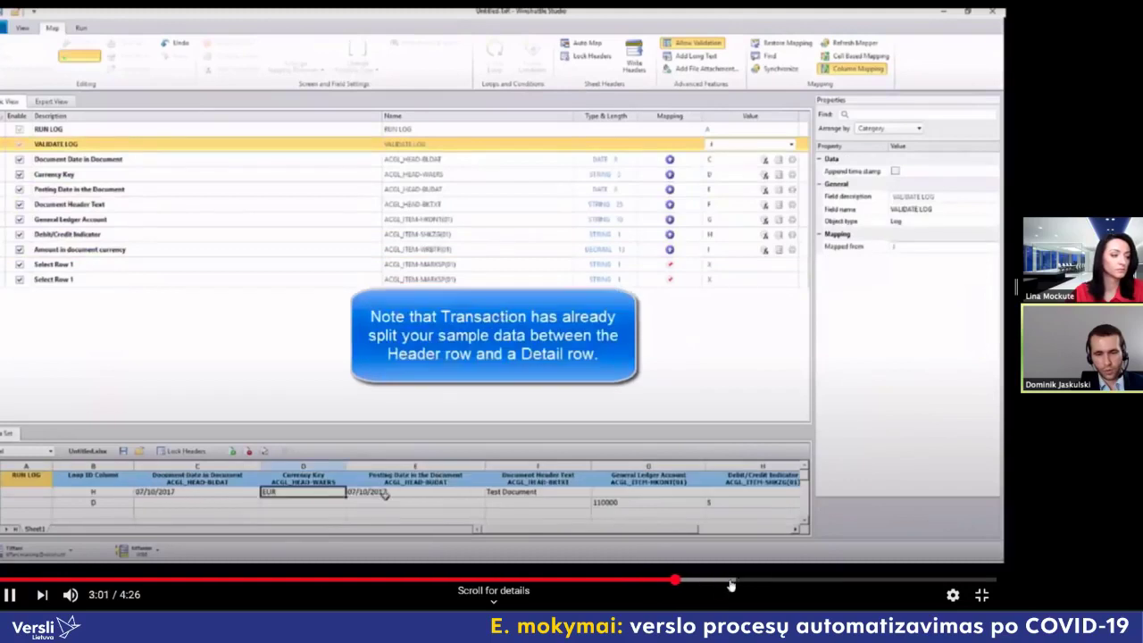
pyautogui.click(746, 581)
pyautogui.click(823, 582)
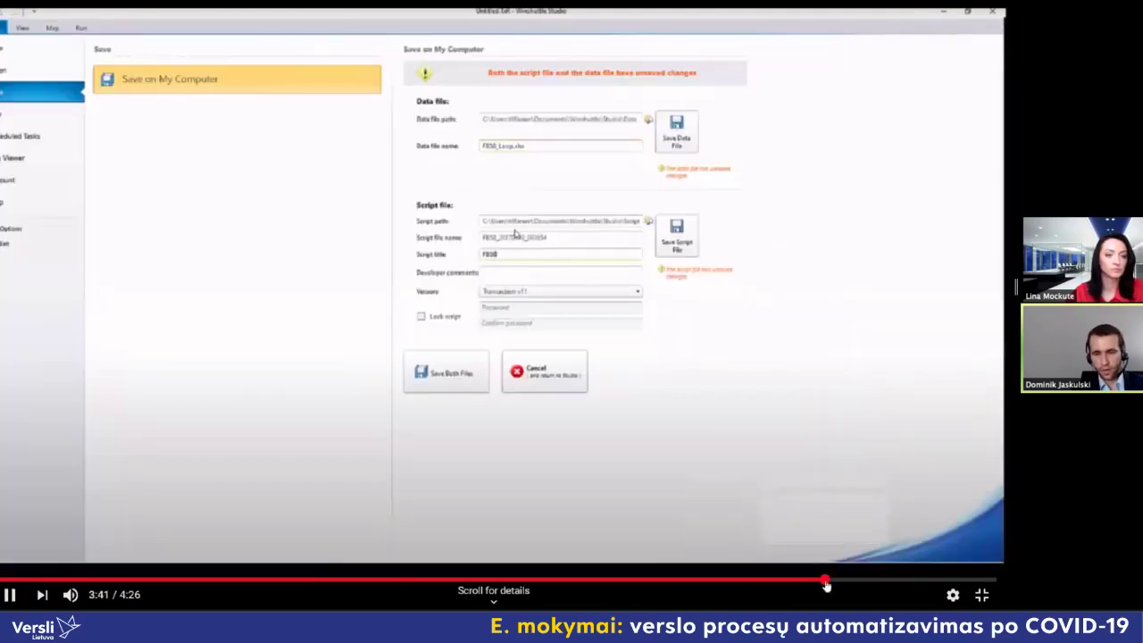
# Step: Pause and resume the tutorial, letting it reach 4:23 with both FB50 documents posted
pyautogui.click(583, 284)
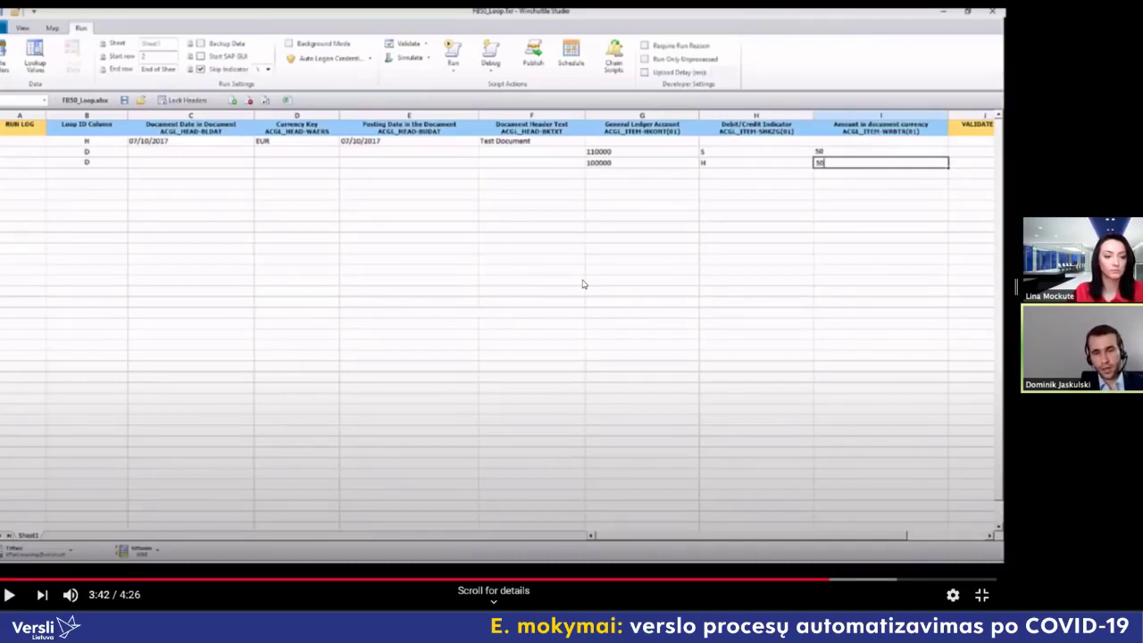
pyautogui.click(582, 284)
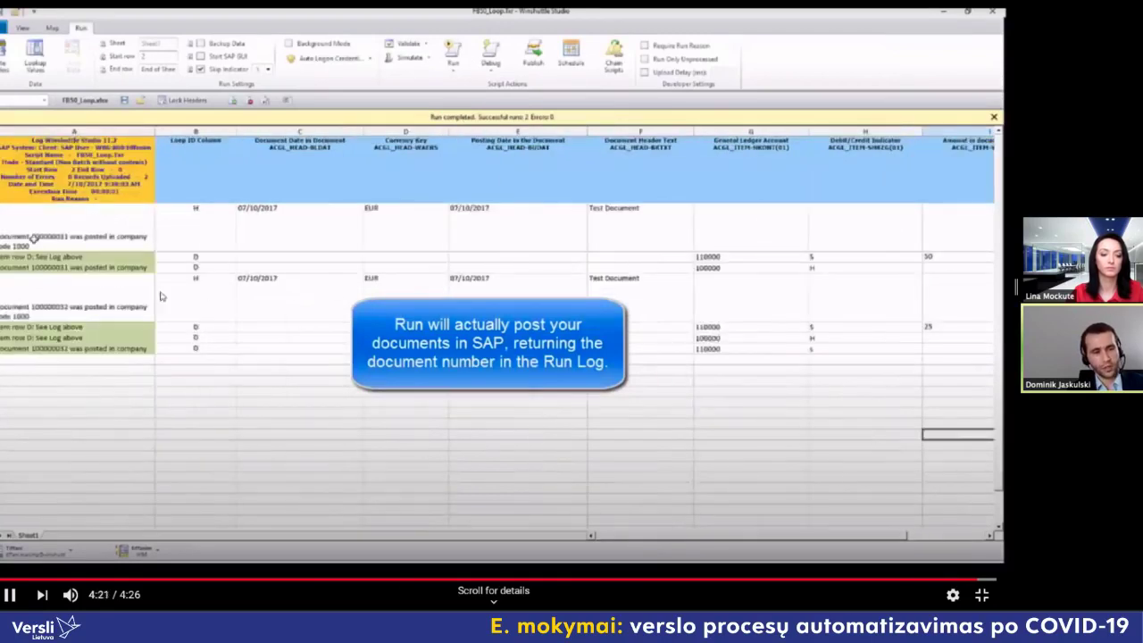
pyautogui.click(205, 317)
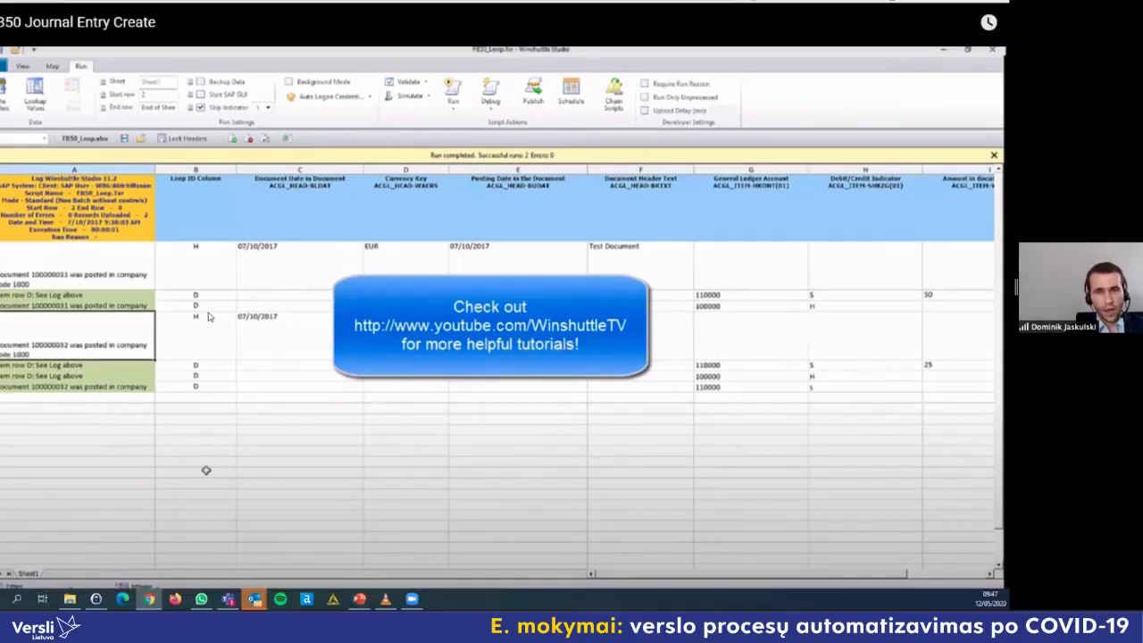
# Step: Exit YouTube fullscreen and present slide 5 of the PowerPoint deck as a slideshow
pyautogui.press('Escape')
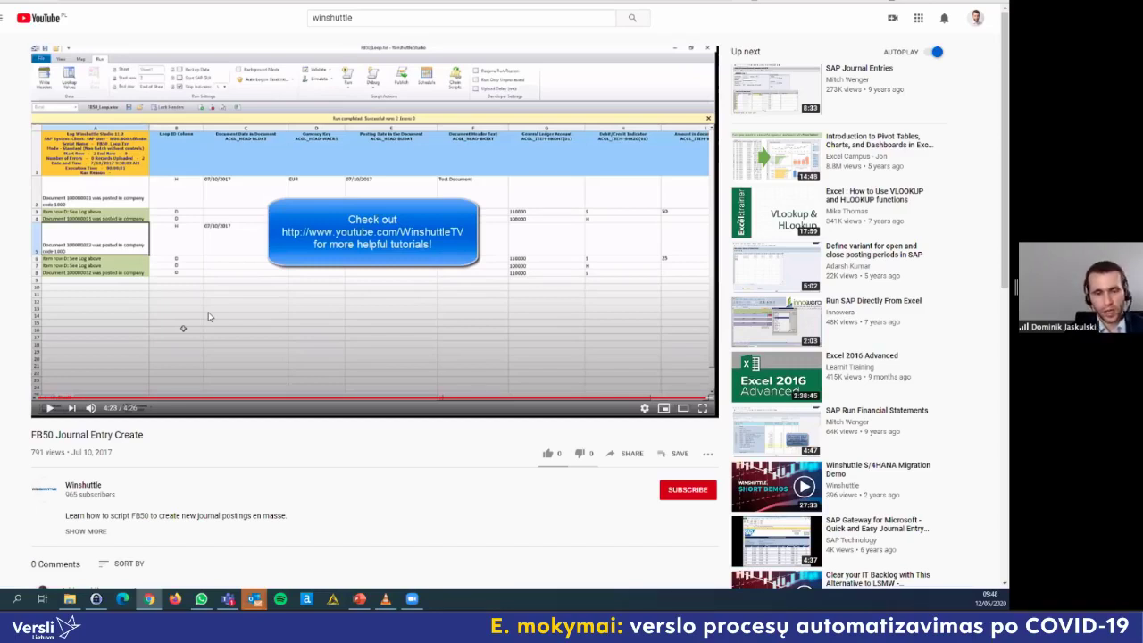
pyautogui.click(358, 599)
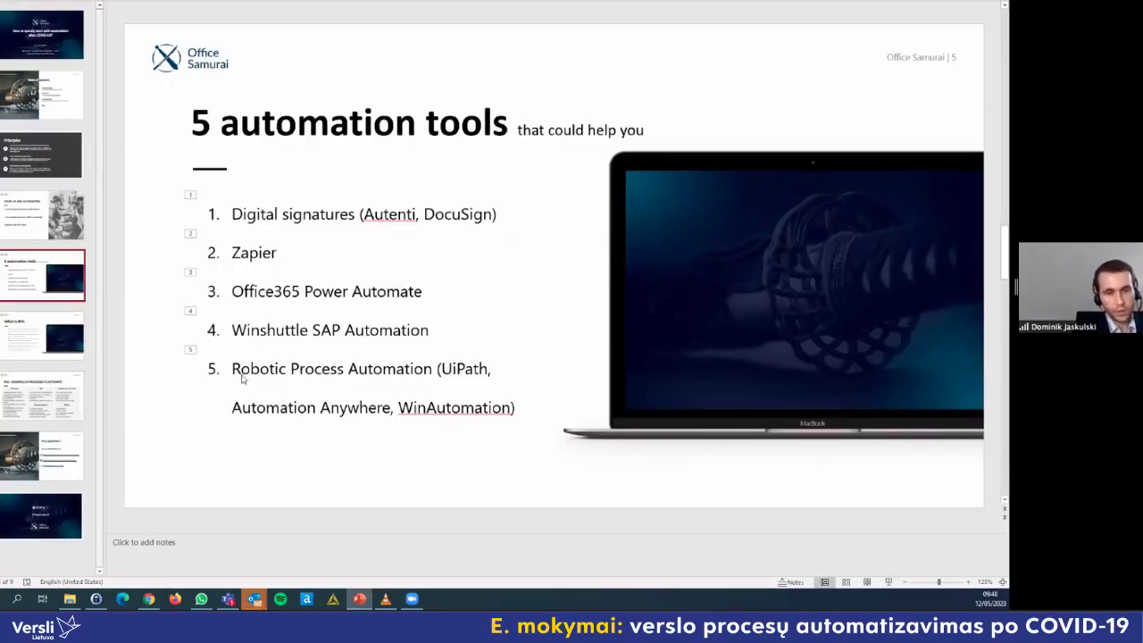
pyautogui.hotkey('shift', 'F5')
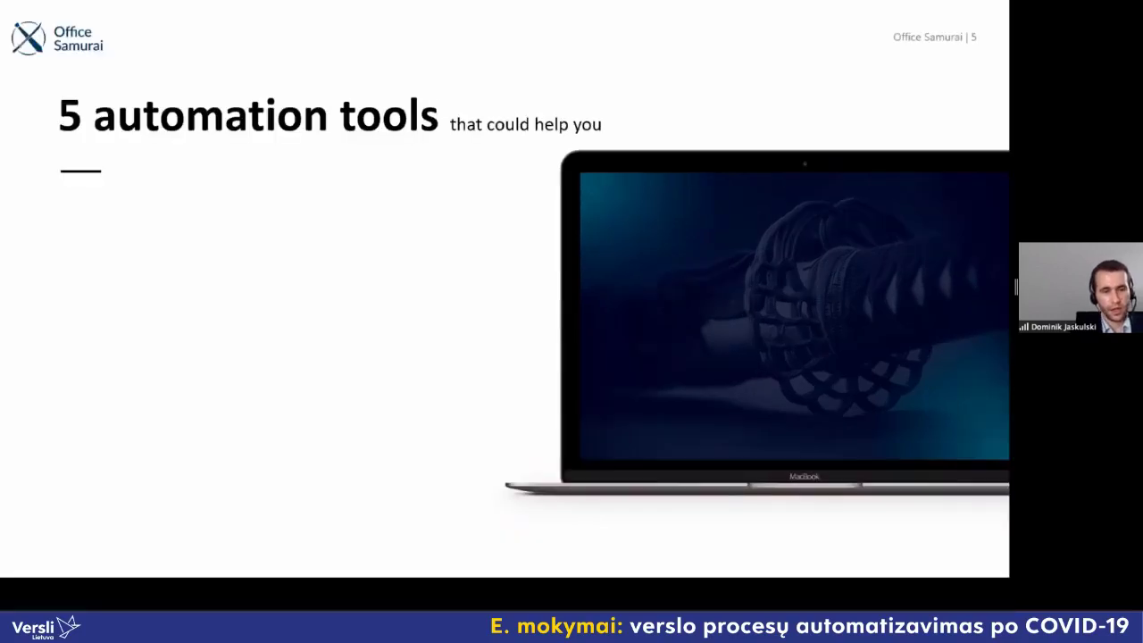